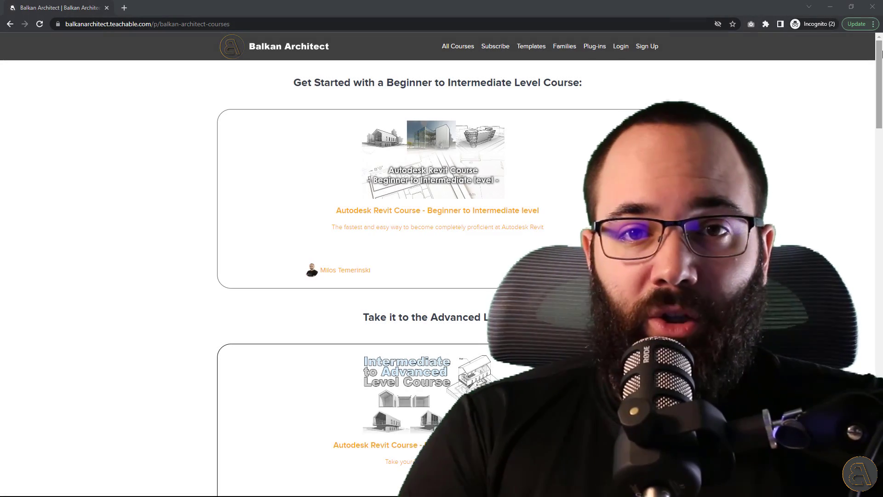
Browse the Balkan Architect course, template, family and plug-in pages
scroll(876, 73, "down", 2)
mouse_move(876, 74)
left_mouse_down()
mouse_move(882, 357)
mouse_move(882, 83)
left_mouse_up()
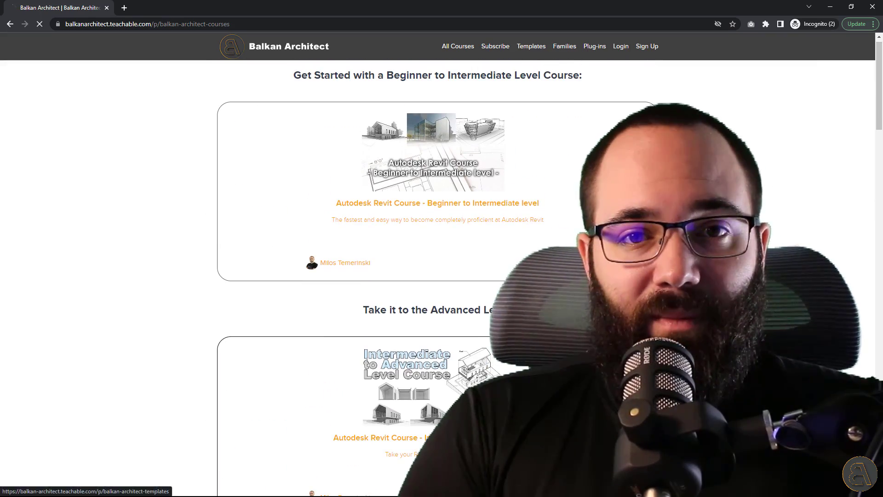
left_click(530, 50)
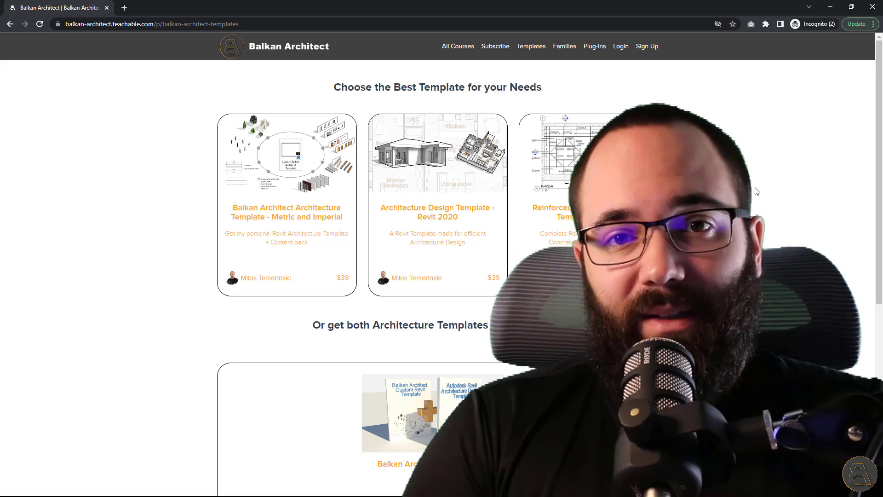
left_click(565, 48)
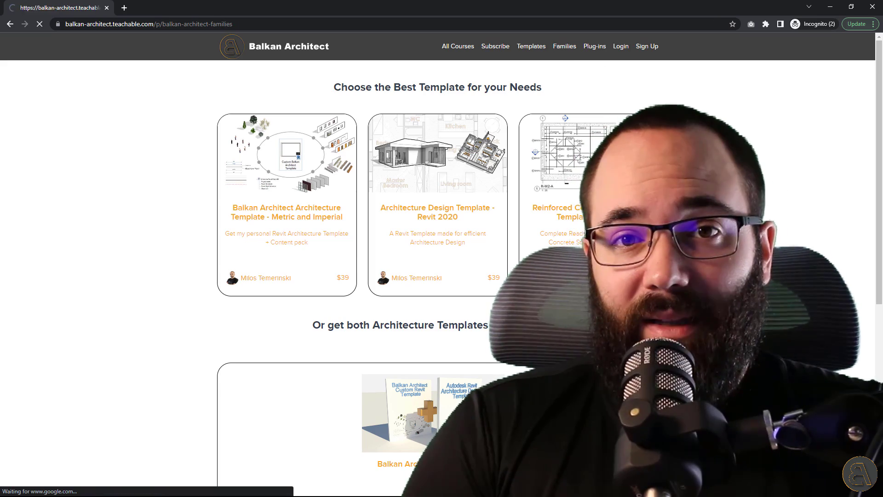
scroll(437, 276, "down", 5)
scroll(650, 83, "down", 4)
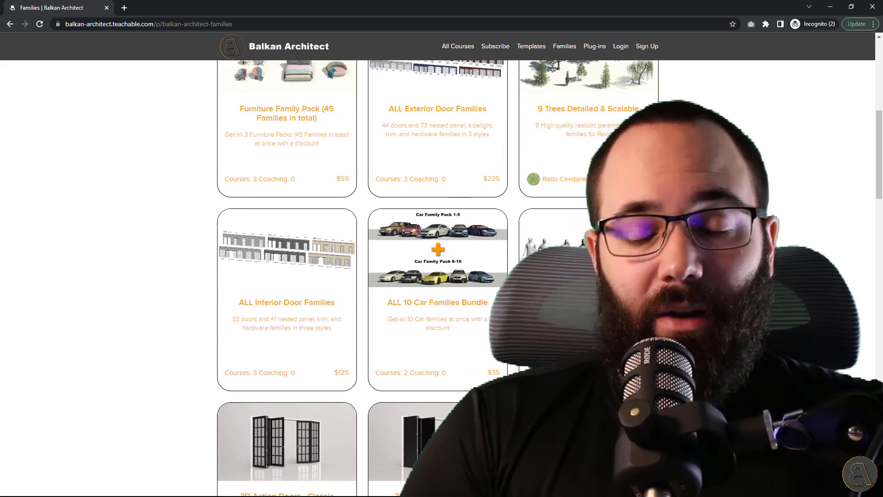
left_click(600, 50)
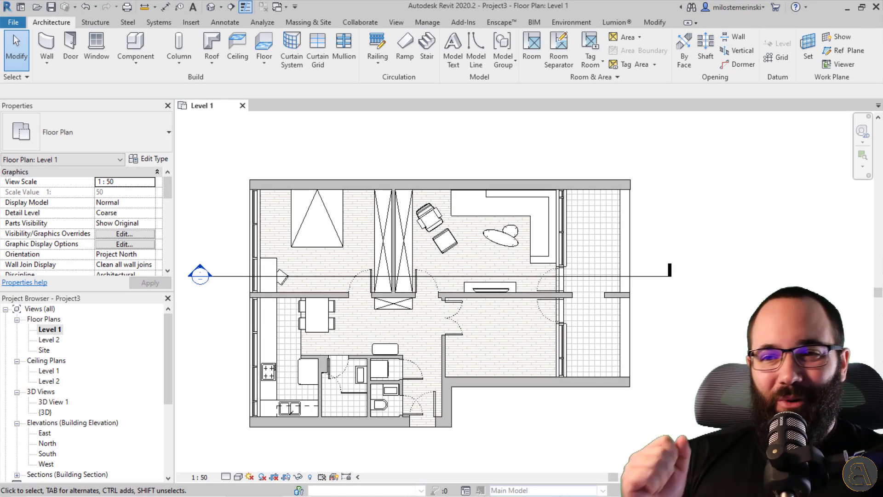
Draw a horizontal grid line along the centerline of the upper exterior wall in the Level 1 floor plan
middle_click_drag(491, 321, 481, 297)
middle_click_drag(497, 395, 495, 400)
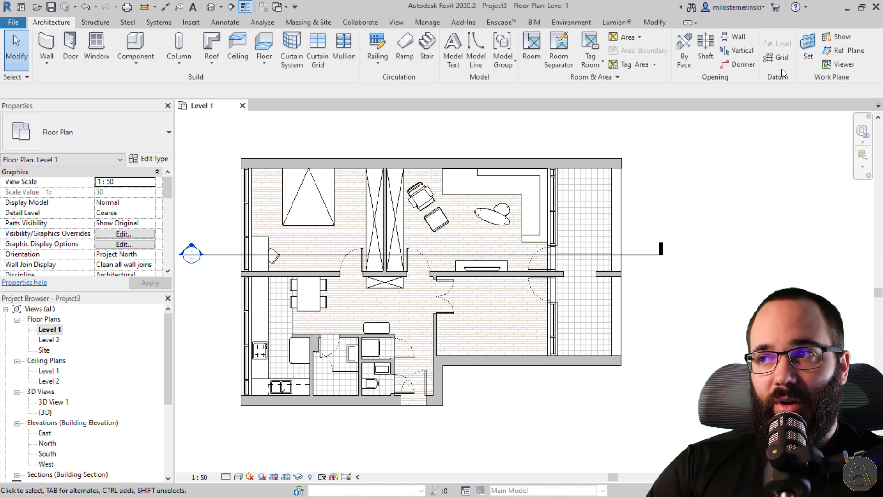
left_click(774, 57)
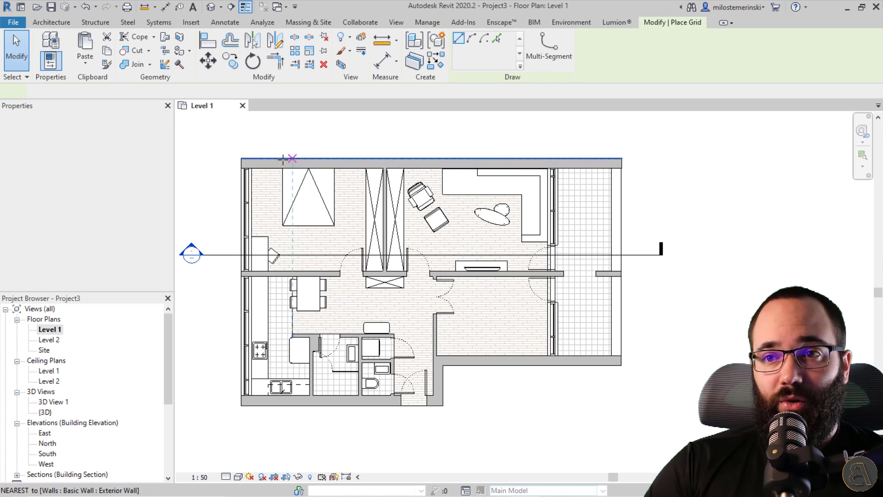
left_click(666, 161)
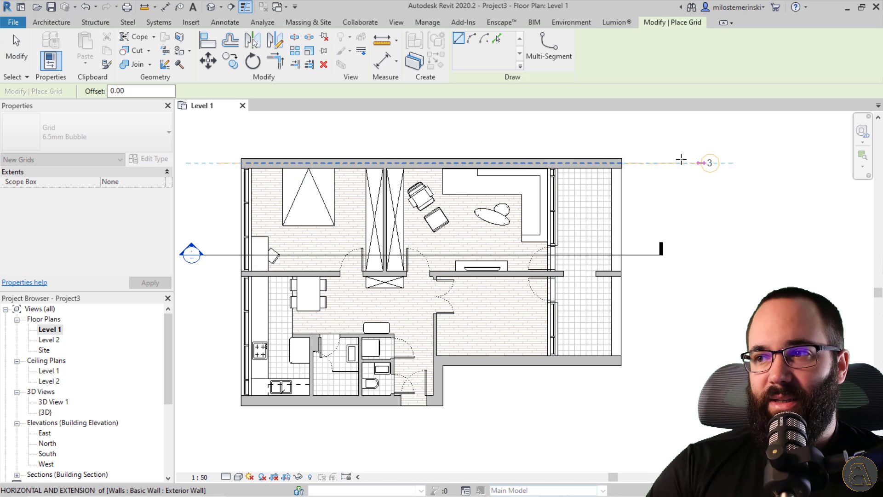
key("Escape")
key("Escape")
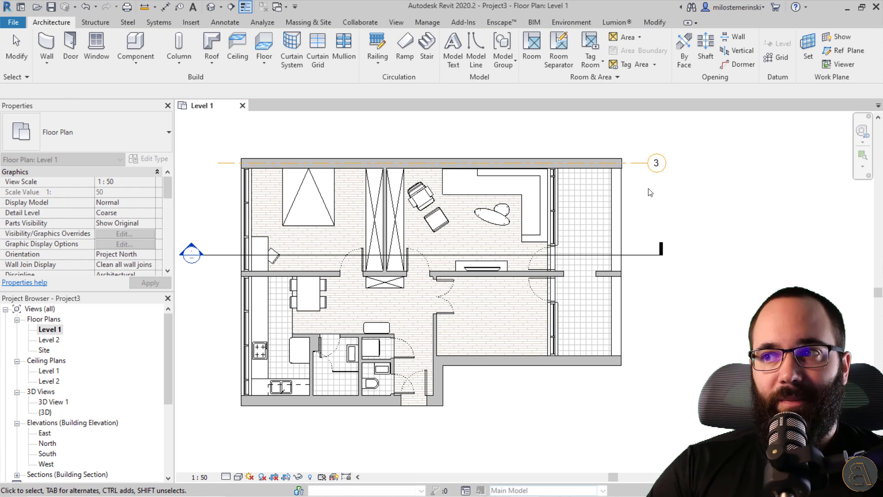
Examine the type properties of the new grid line
scroll(612, 181, "up", 4)
scroll(597, 188, "up", 3)
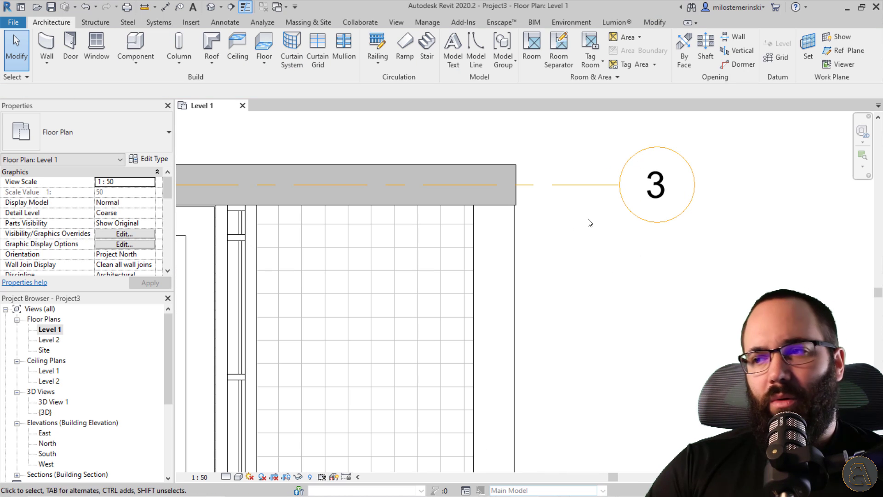
left_click(539, 185)
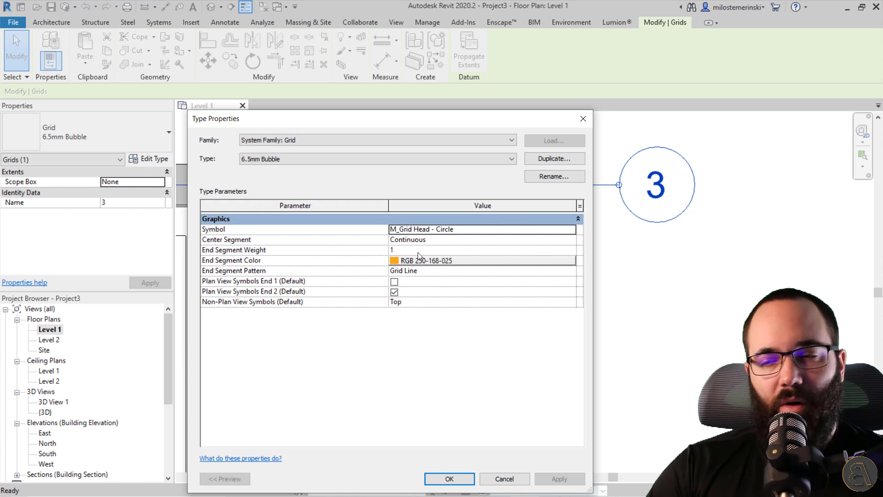
left_click(583, 120)
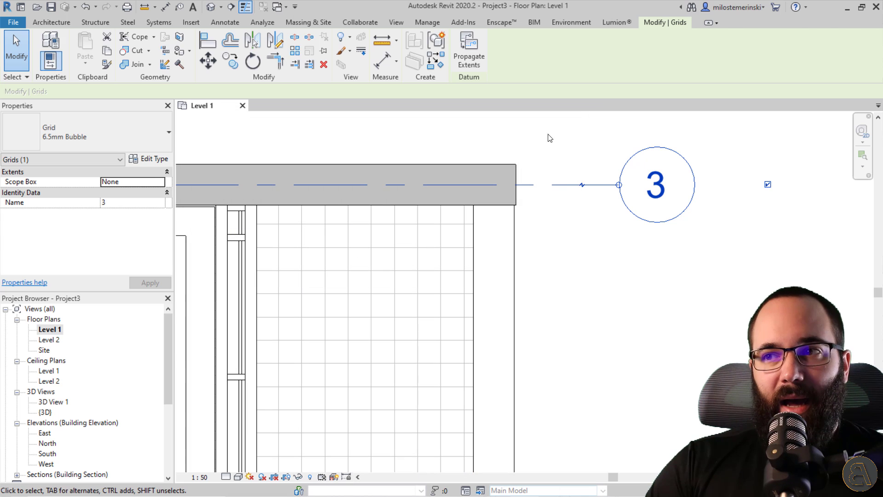
left_click(548, 138)
Compare the grid bubble's size with the floor plan and set the view scale to 1:100
scroll(483, 213, "down", 5)
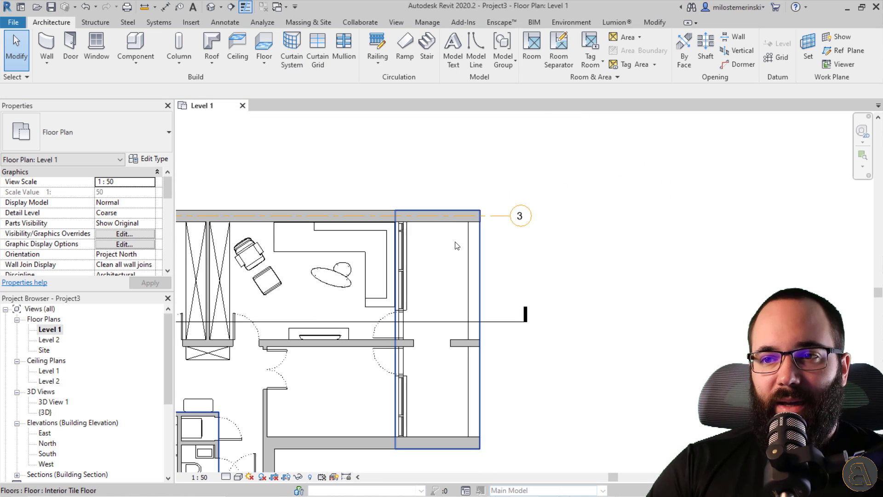
middle_click_drag(444, 270, 450, 251)
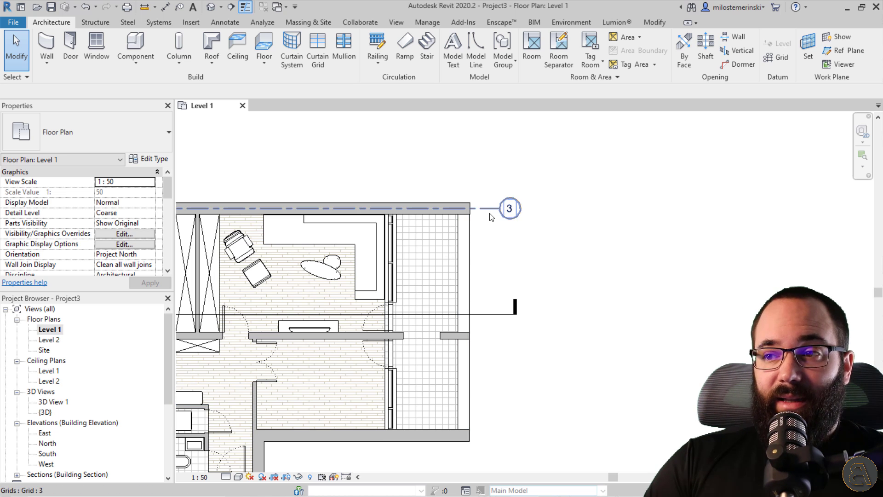
scroll(509, 216, "up", 4)
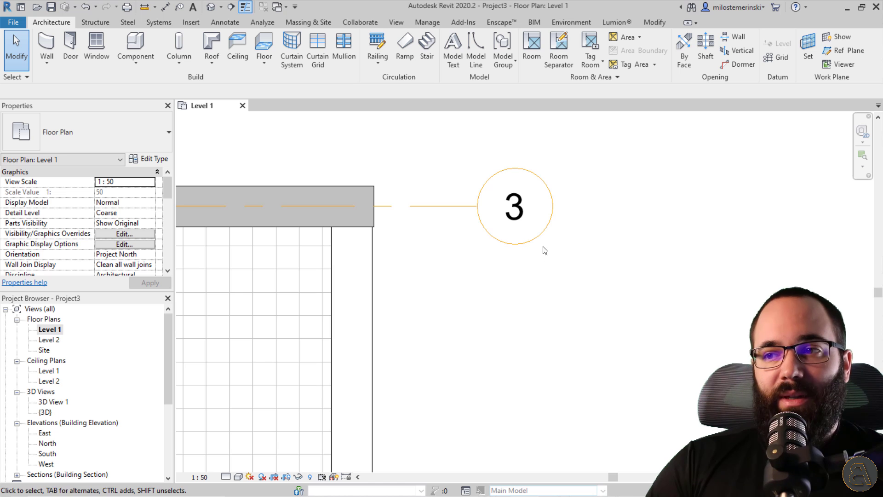
scroll(523, 224, "down", 5)
scroll(513, 230, "up", 4)
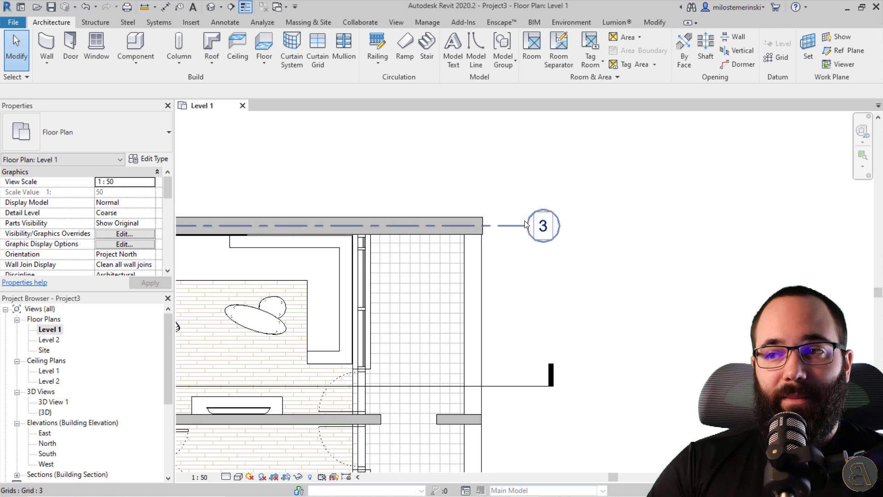
scroll(555, 226, "down", 5)
left_click(201, 478)
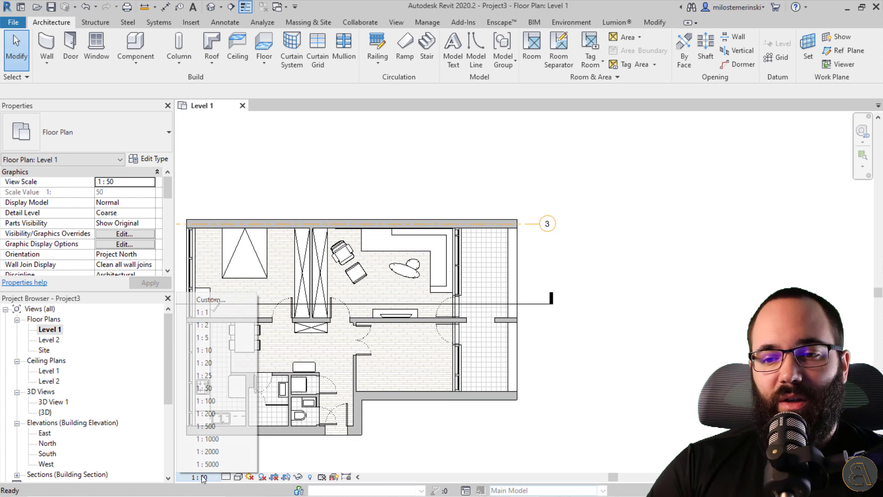
left_click(206, 402)
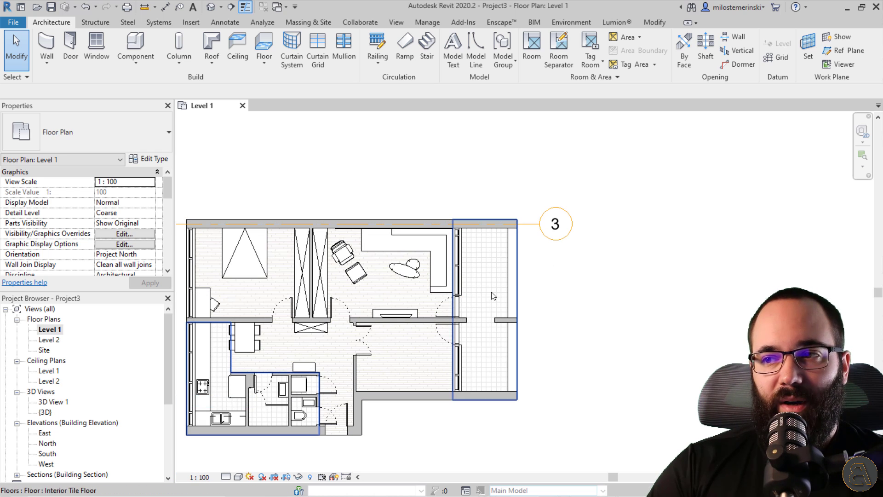
Draw two horizontal Interior Wall segments beside the grid bubble, about 240 long below it and about 277 long above it
middle_click_drag(559, 266, 523, 267)
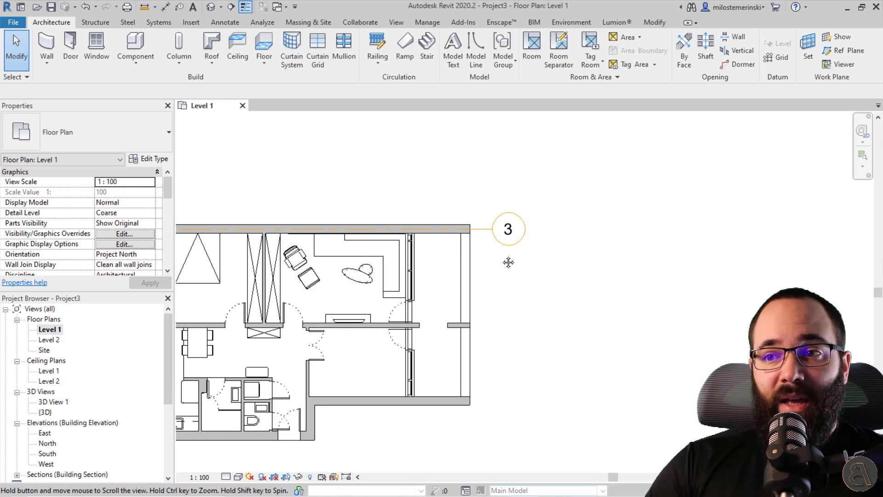
scroll(503, 235, "up", 3)
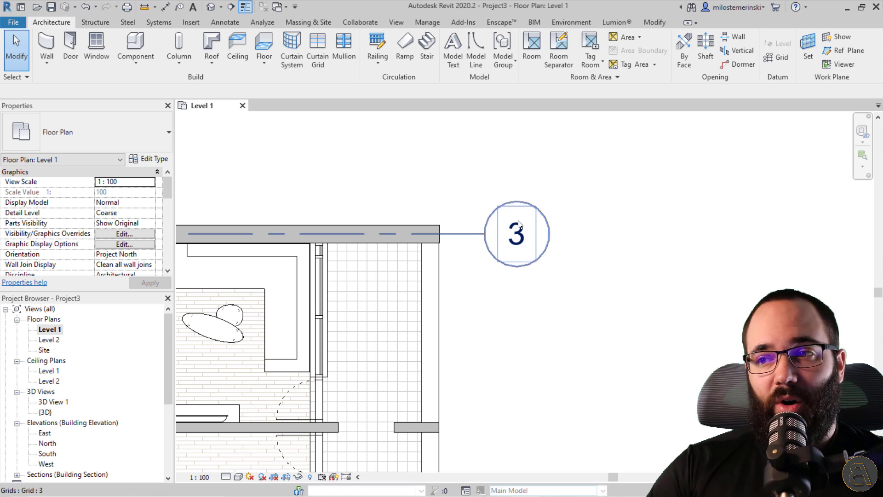
middle_click_drag(521, 257, 474, 268)
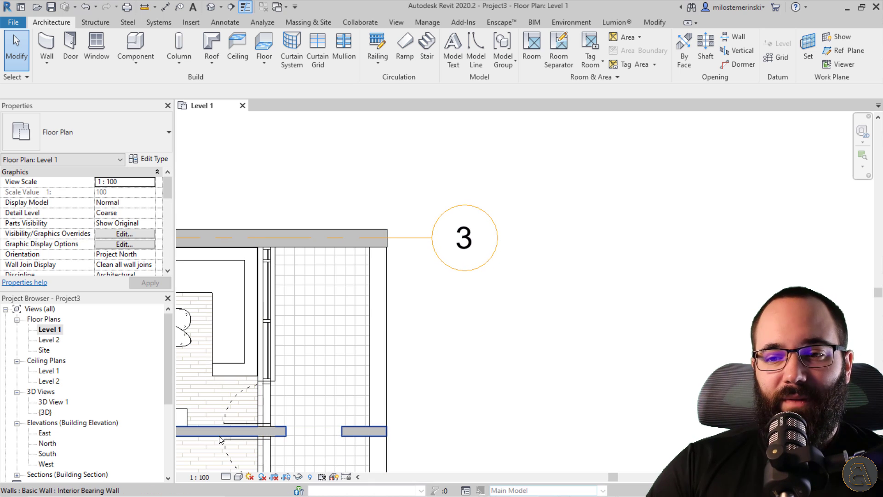
left_click(51, 52)
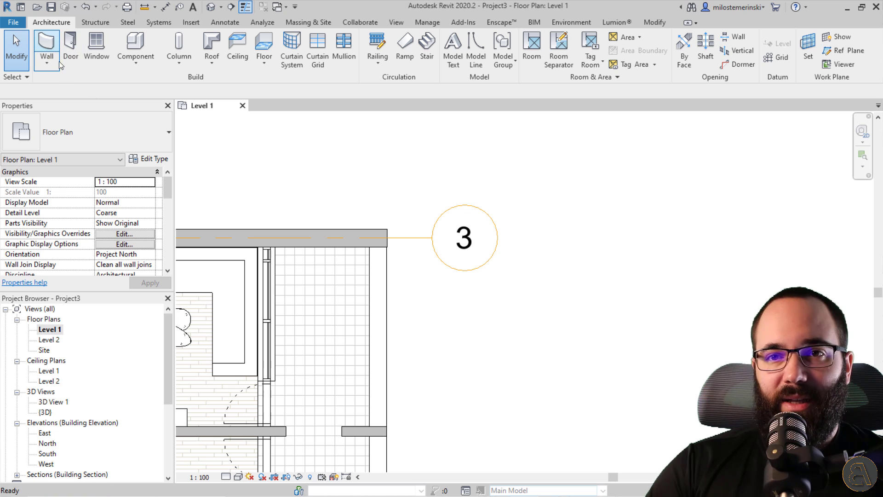
left_click(80, 131)
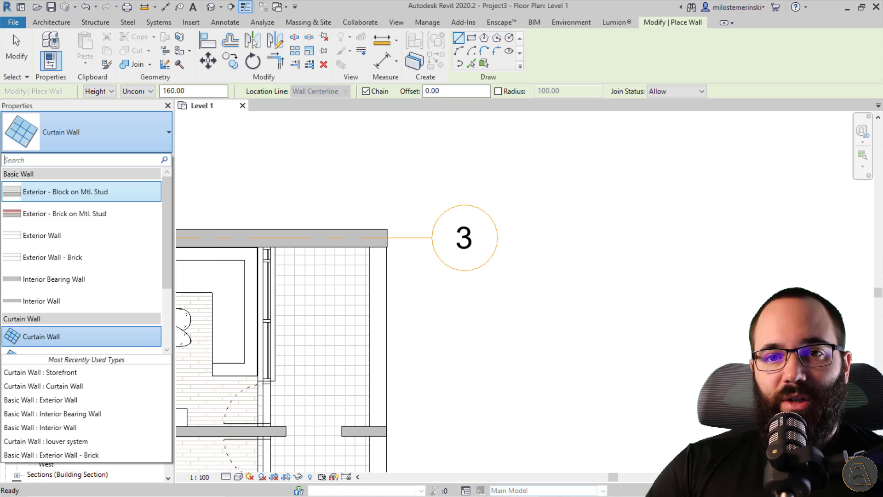
left_click(69, 301)
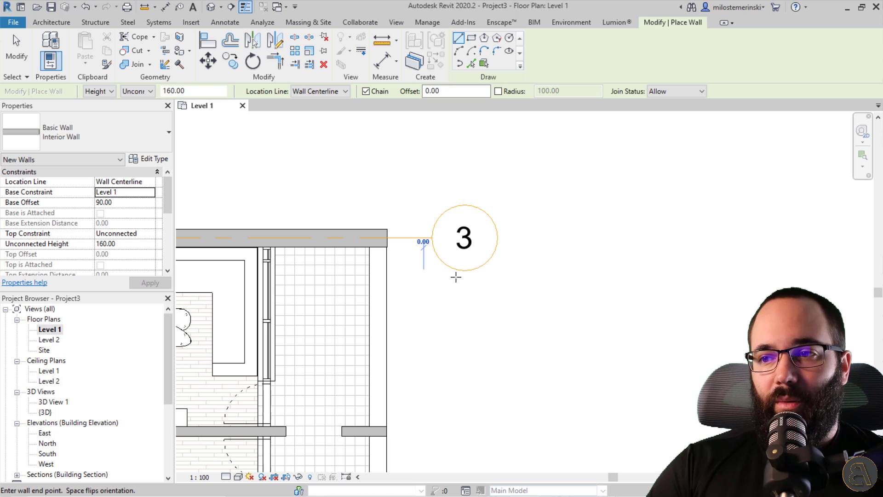
left_click(544, 277)
key("Escape")
left_click(405, 199)
left_click(545, 199)
key("Escape")
key("Escape")
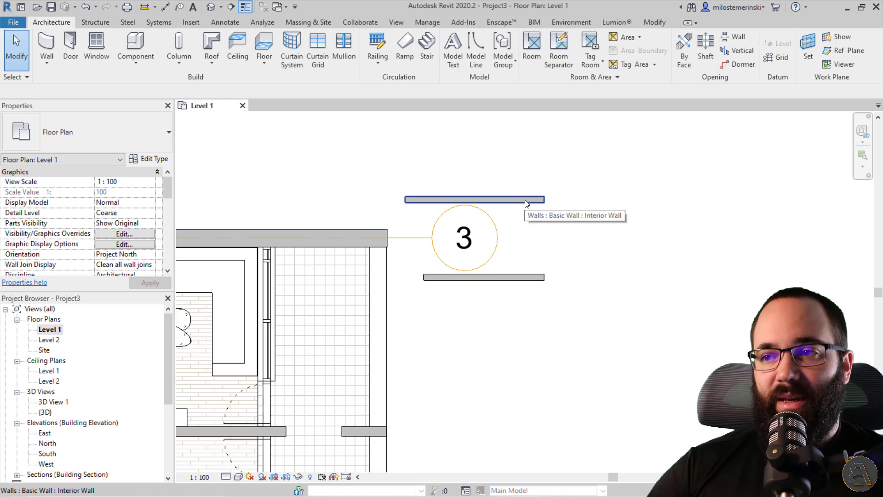
Nudge the upper and lower wall segments inward until they touch the grid bubble
left_click(527, 201)
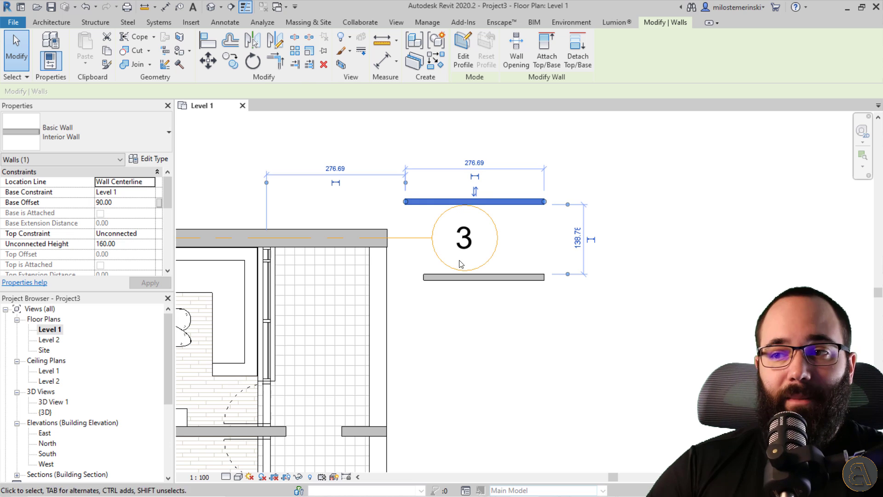
scroll(503, 270, "up", 3)
left_click(501, 277)
key("Up")
key("Up")
key("Up")
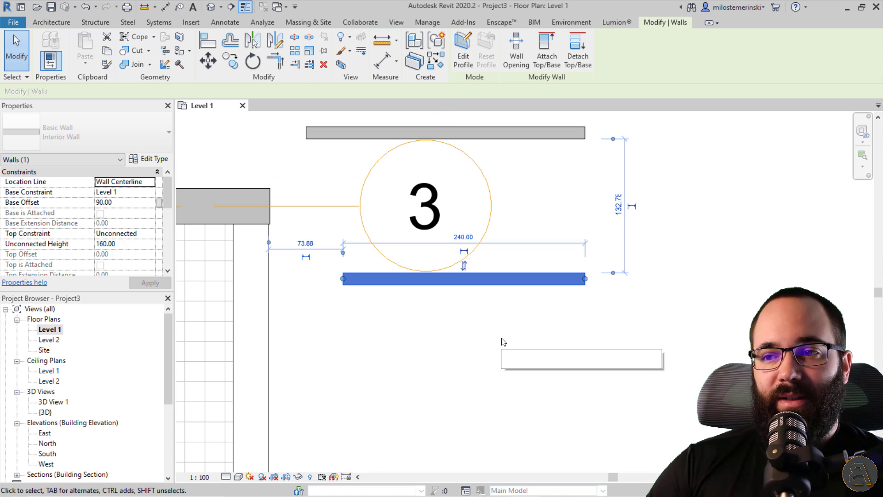
key("Escape")
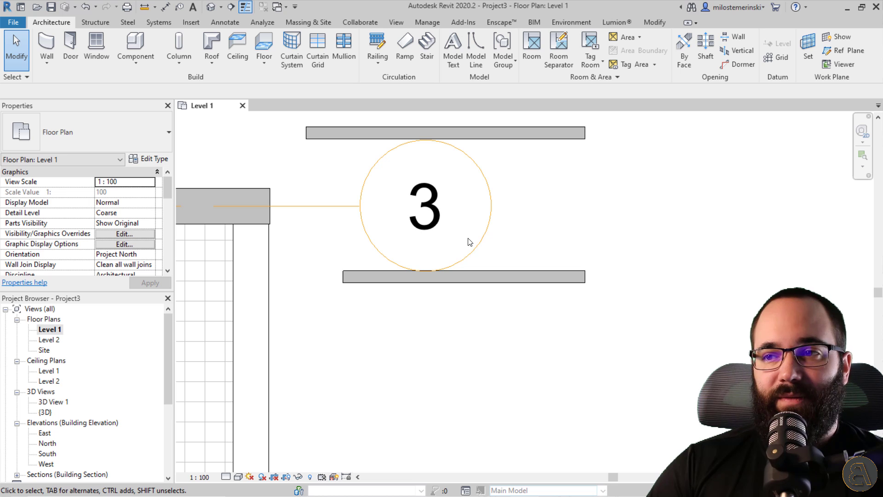
Review the Symbol parameter and its available grid heads in the grid line's type properties
scroll(510, 233, "down", 2)
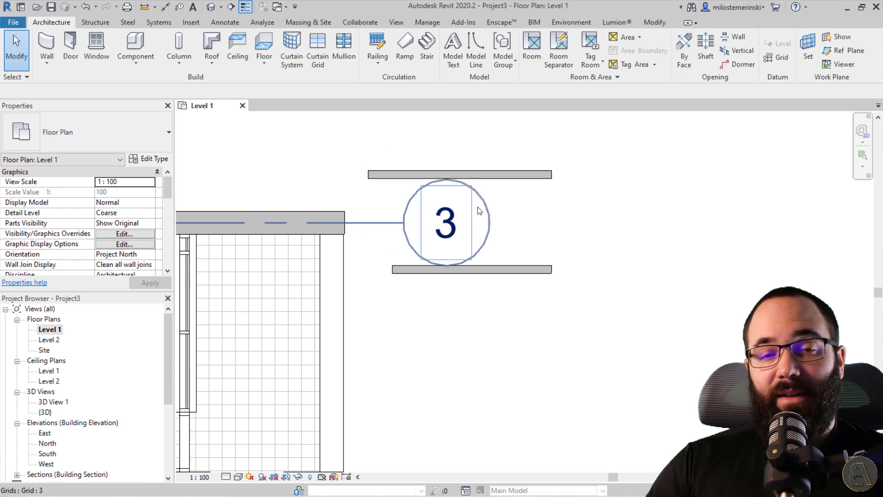
left_click(368, 225)
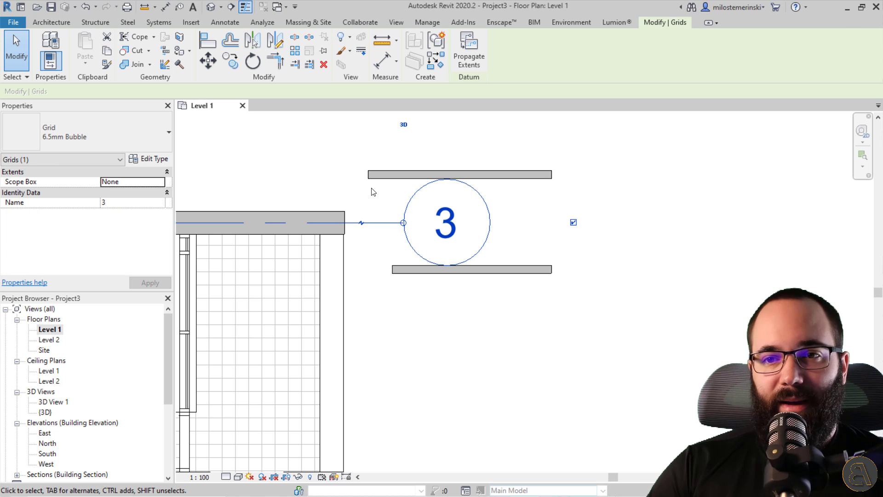
left_click(156, 159)
left_click_drag(318, 119, 183, 71)
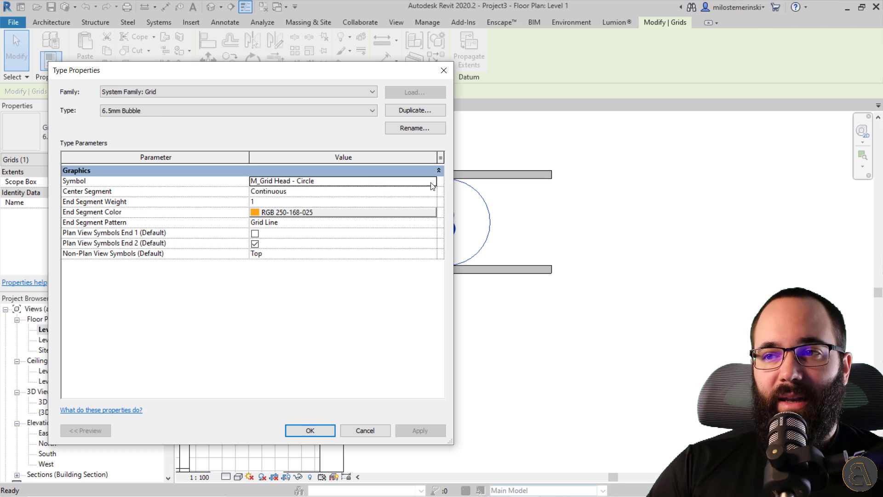
left_click(317, 181)
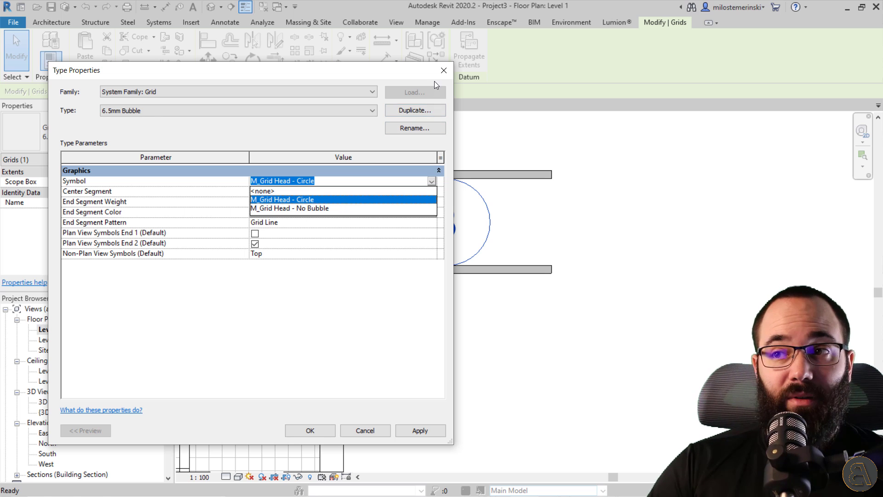
left_click(442, 70)
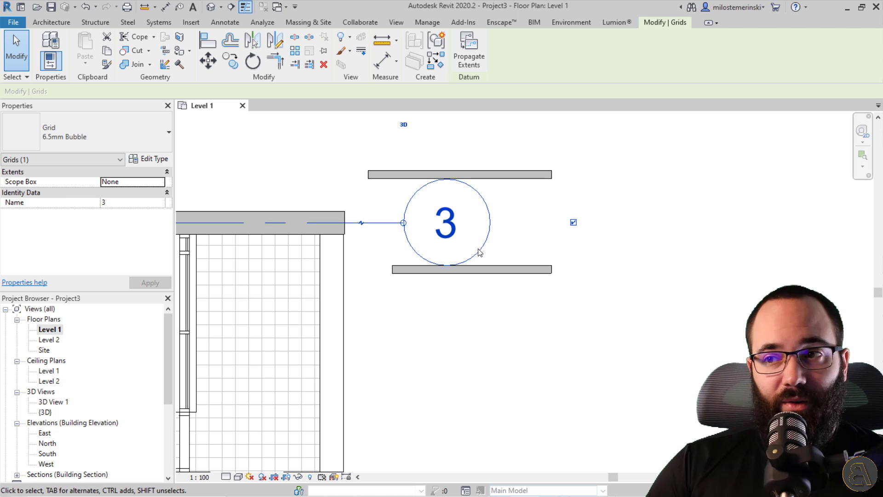
left_click(149, 159)
left_click(295, 182)
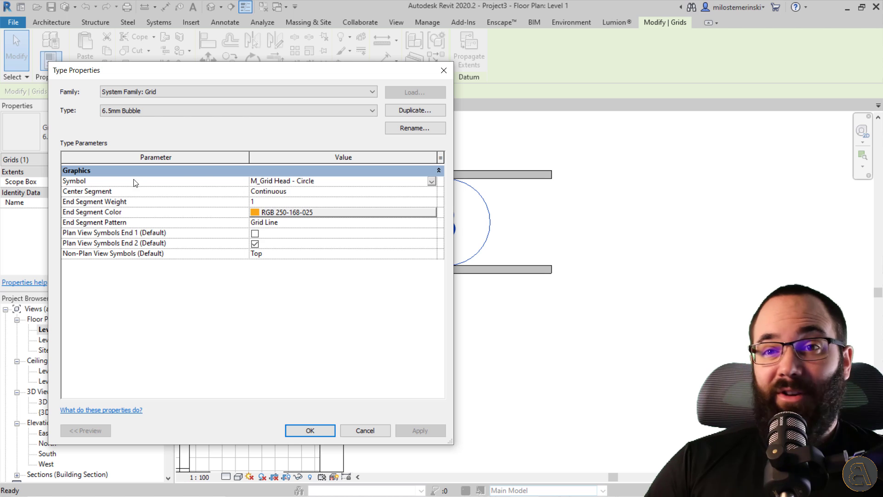
left_click(444, 70)
left_click(370, 285)
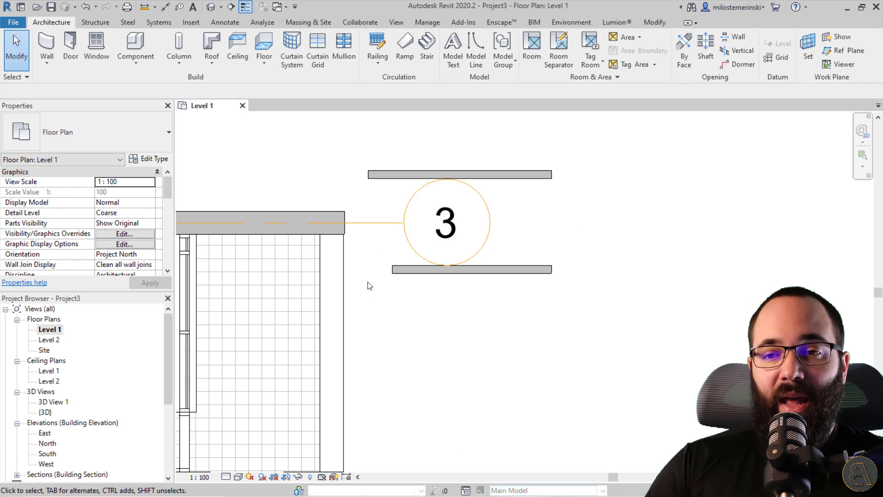
Expand the Annotation Symbols category within the project's Families
left_click_drag(169, 332, 164, 417)
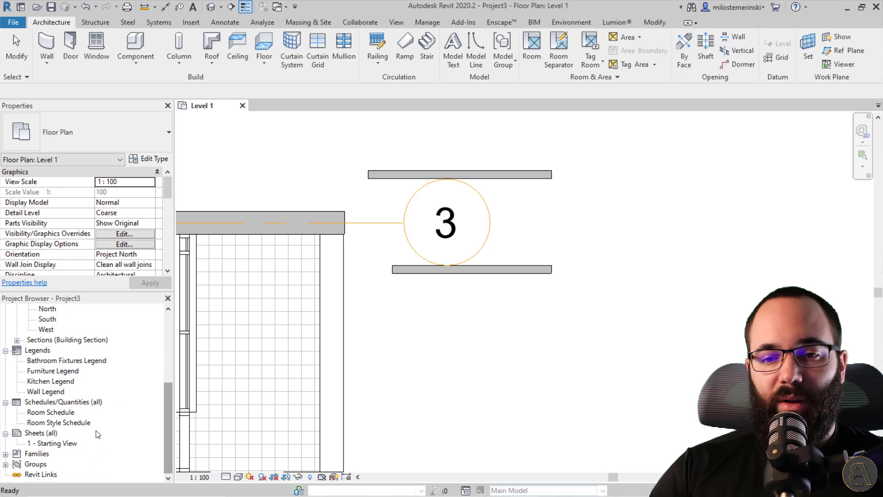
left_click(5, 455)
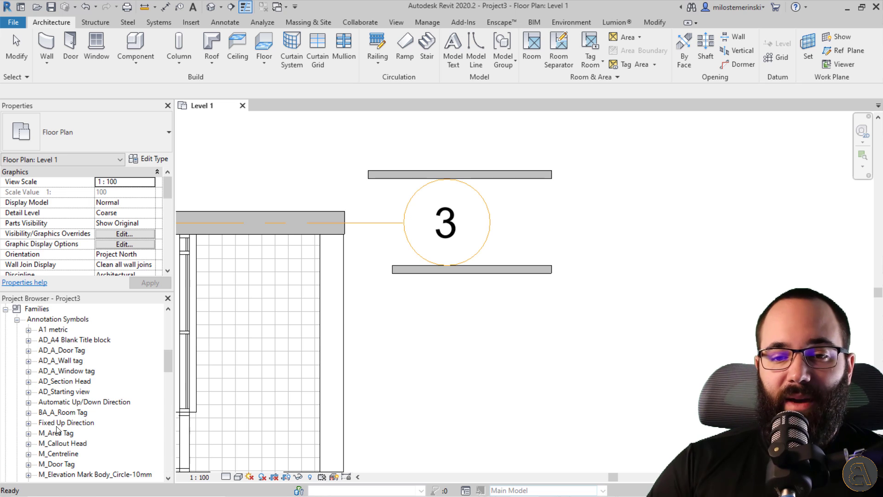
left_click(16, 319)
left_click(59, 321)
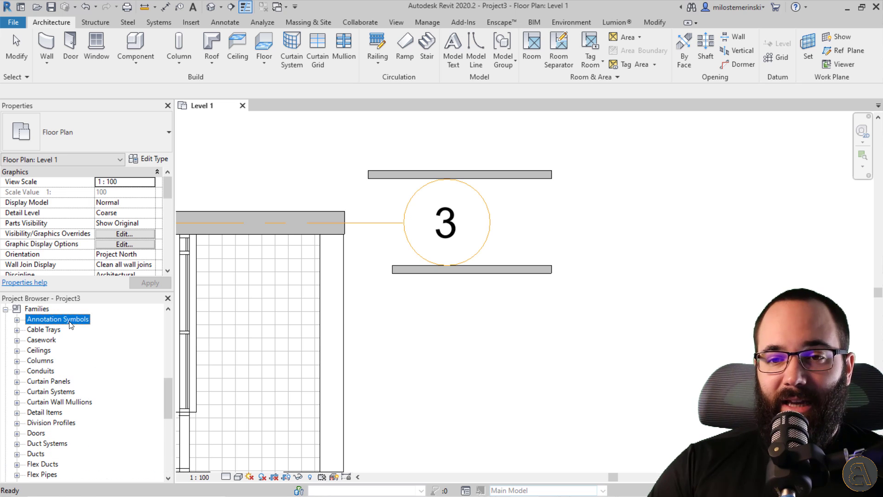
left_click(16, 320)
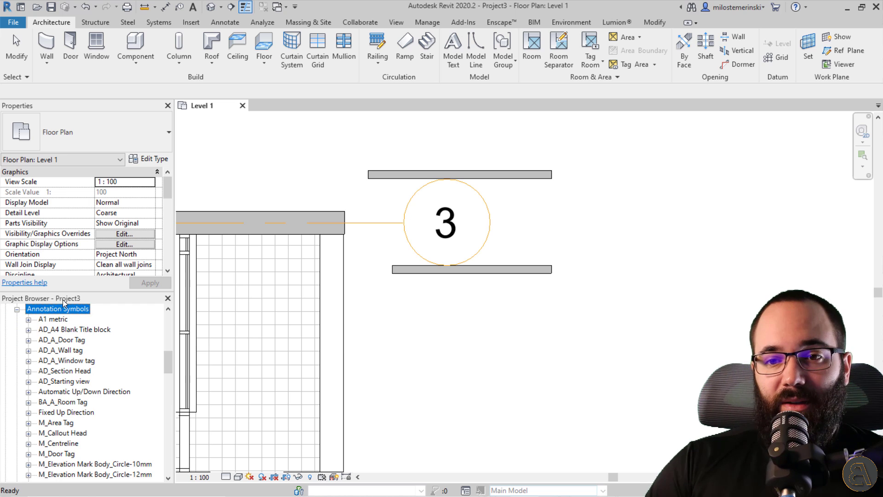
Locate the M_Grid Head - Circle family among the annotation symbols and expand it to its type
scroll(92, 345, "down", 2)
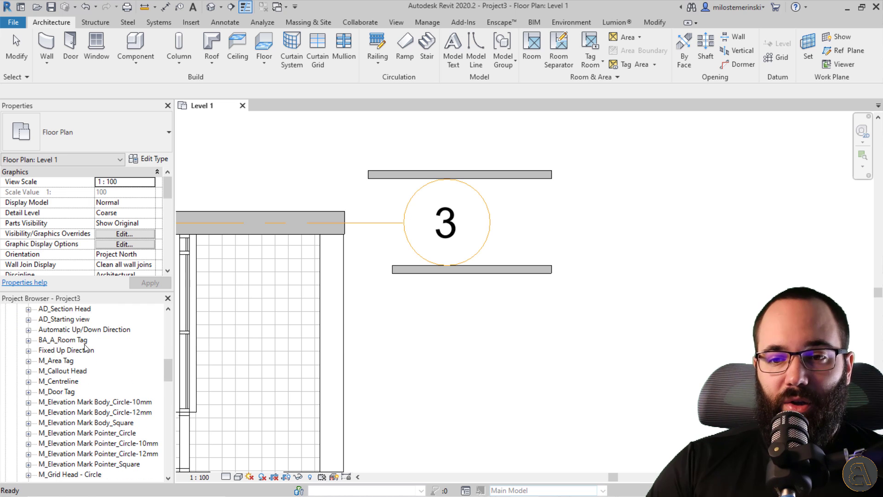
scroll(87, 354, "down", 4)
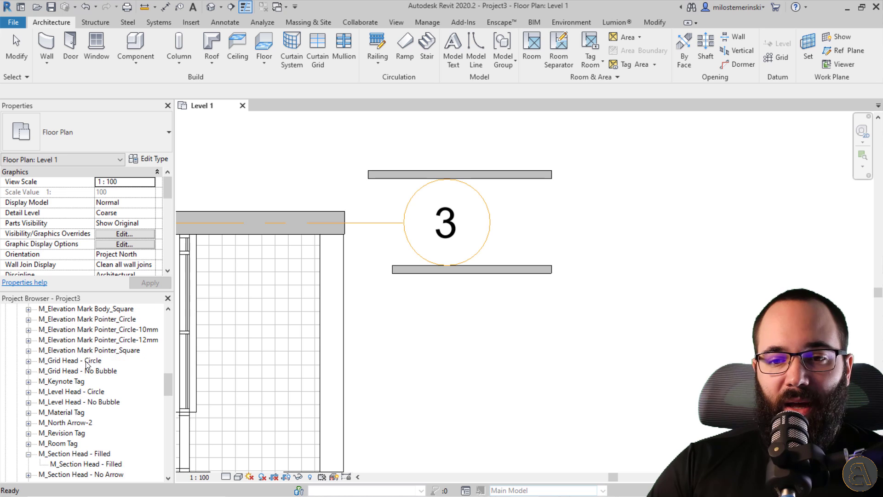
scroll(86, 367, "down", 3)
scroll(86, 366, "up", 5)
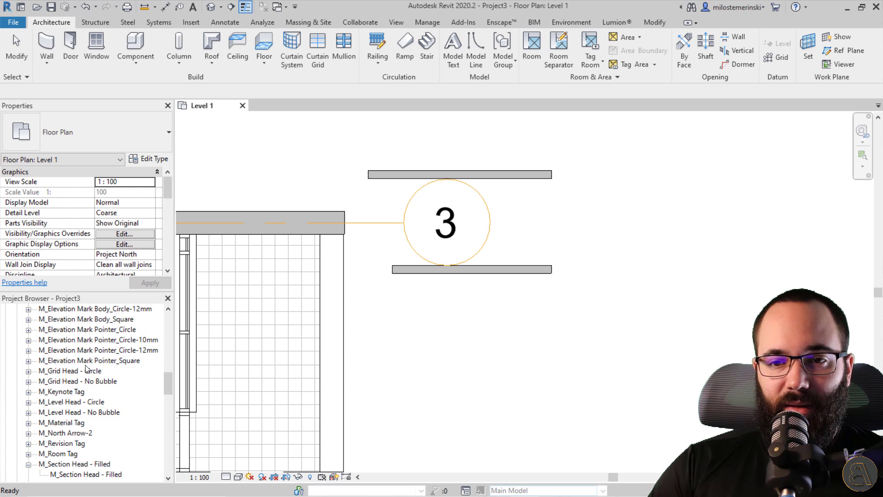
scroll(86, 368, "up", 5)
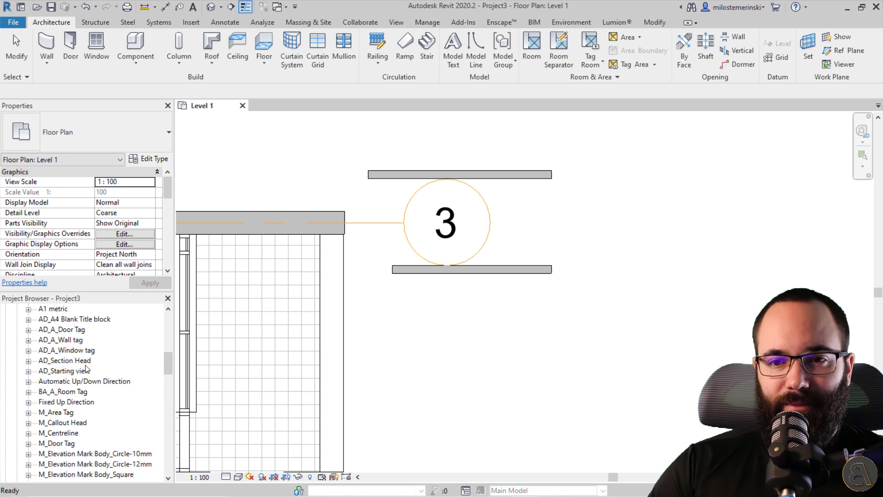
scroll(86, 368, "down", 6)
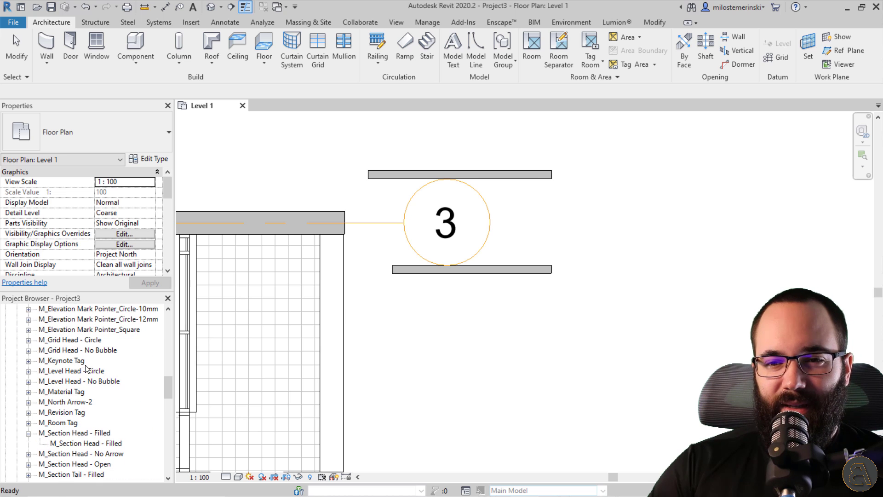
left_click(66, 351)
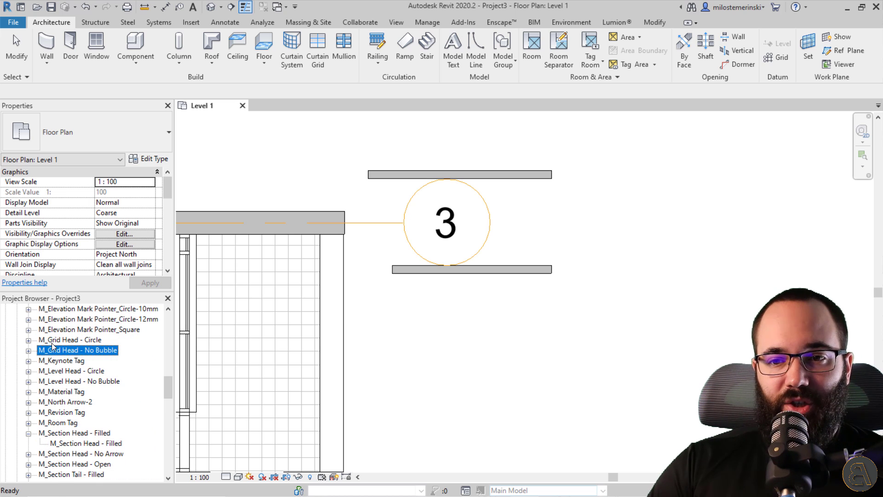
left_click(45, 340)
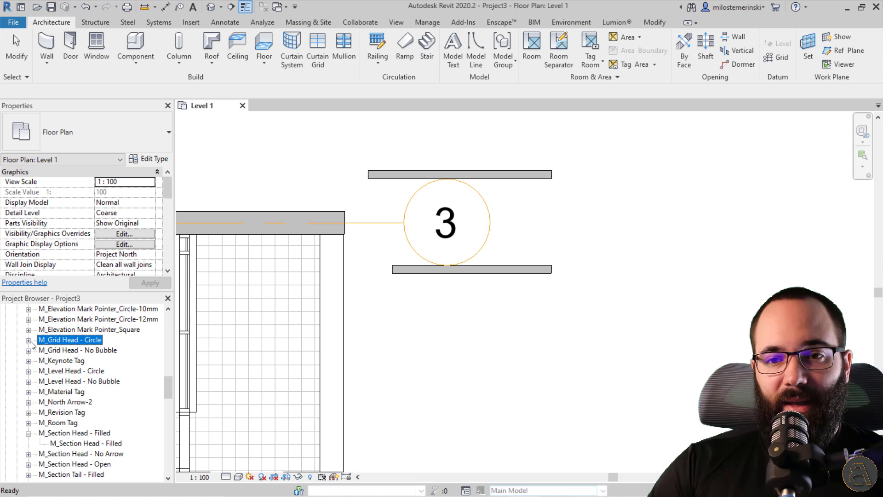
left_click(28, 341)
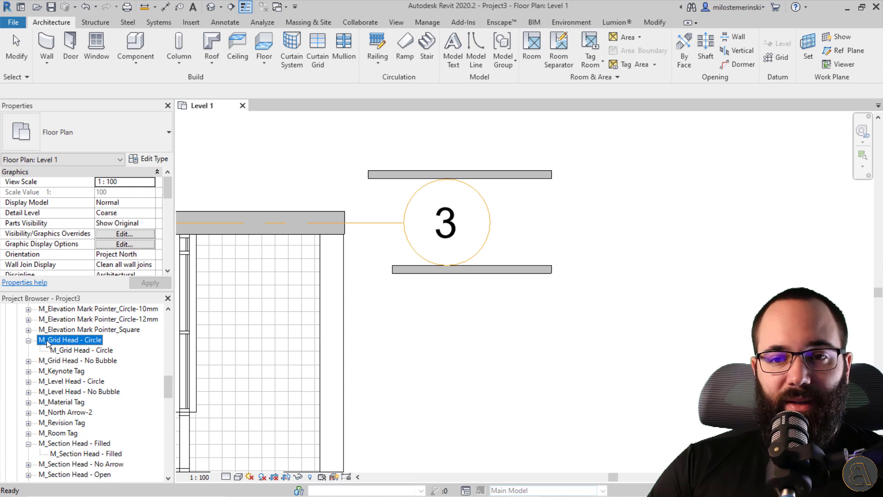
Set the Radius of the M_Grid Head - Circle type to 0.45 in its type properties
double_click(75, 350)
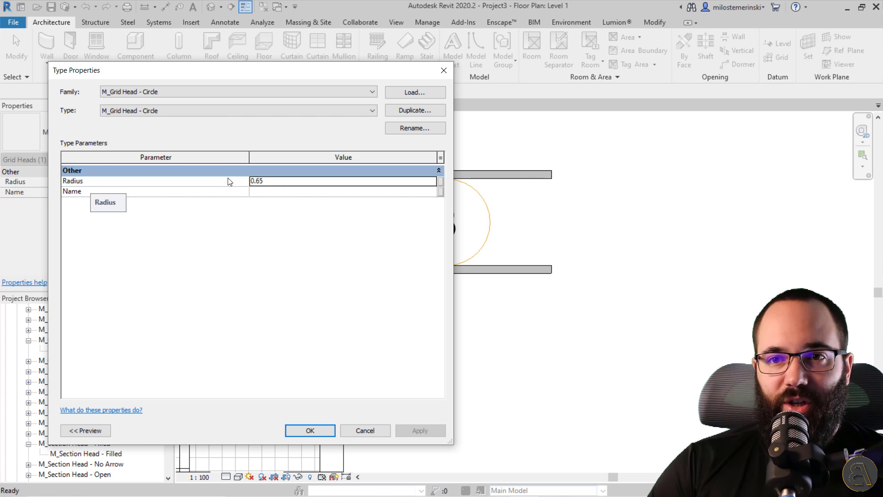
left_click_drag(325, 73, 295, 70)
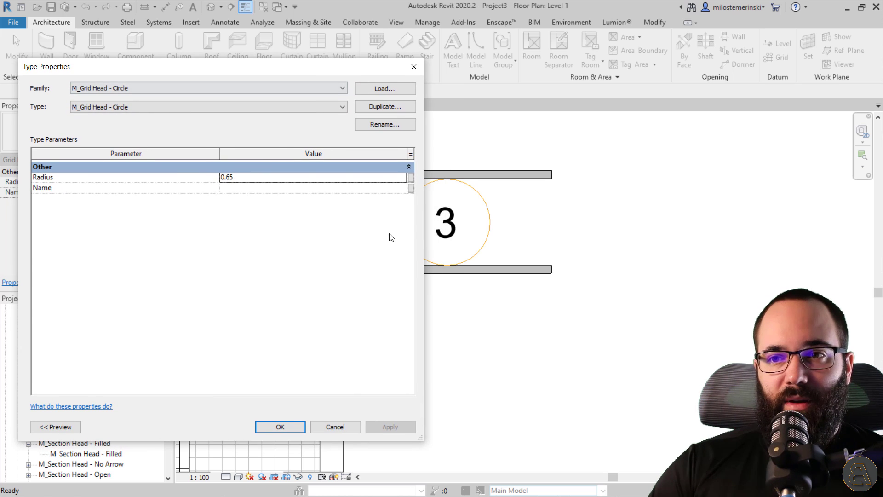
left_click_drag(424, 377, 374, 377)
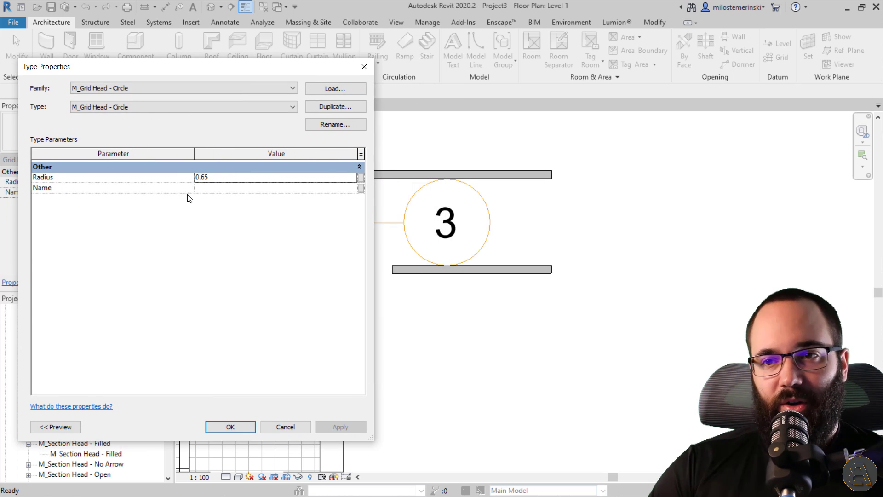
left_click(218, 179)
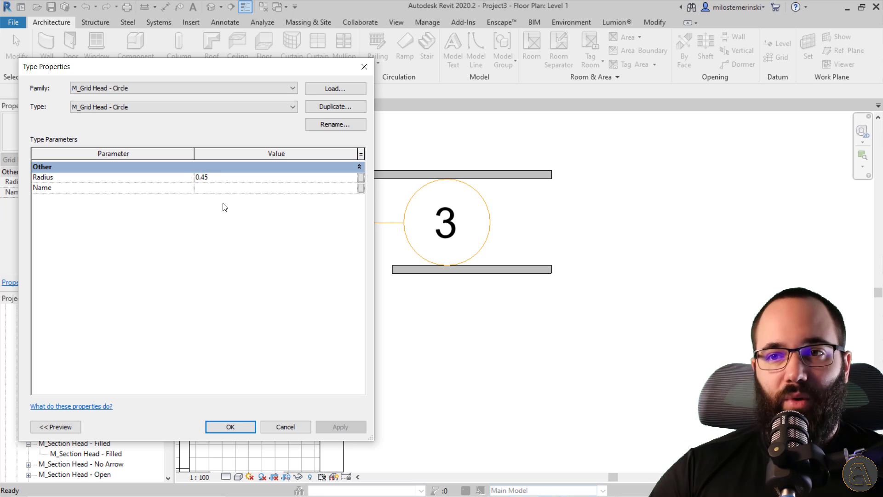
left_click(230, 426)
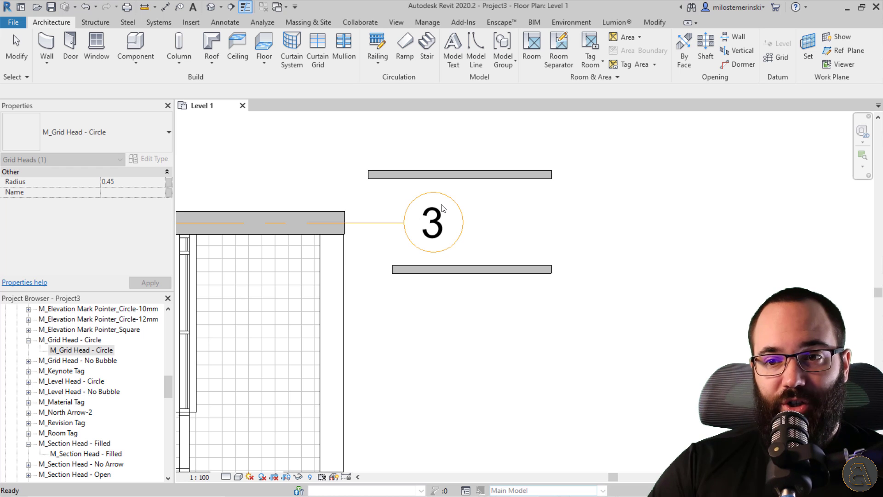
Compare the resized grid bubble with the two wall segments and the whole Level 1 floor plan
scroll(439, 194, "down", 4)
key("Escape")
middle_click_drag(436, 268, 451, 254)
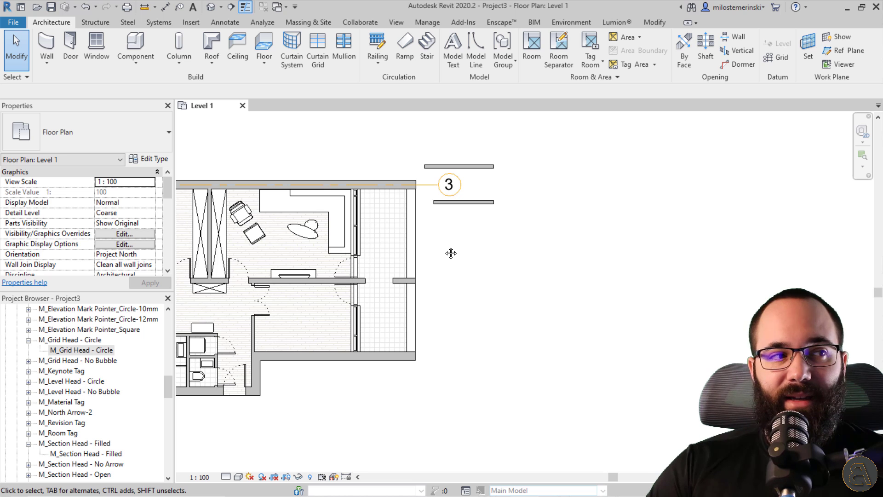
scroll(451, 253, "down", 1)
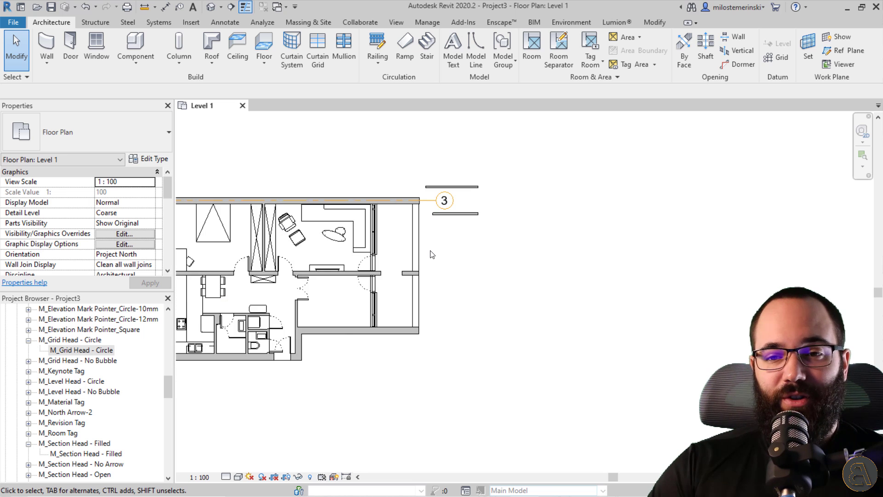
scroll(447, 273, "down", 2)
scroll(311, 267, "up", 3)
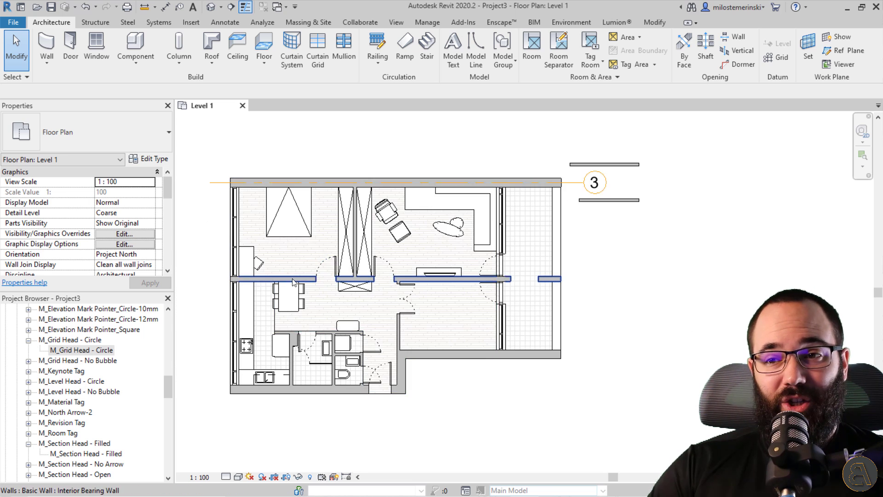
middle_click_drag(209, 270, 225, 267)
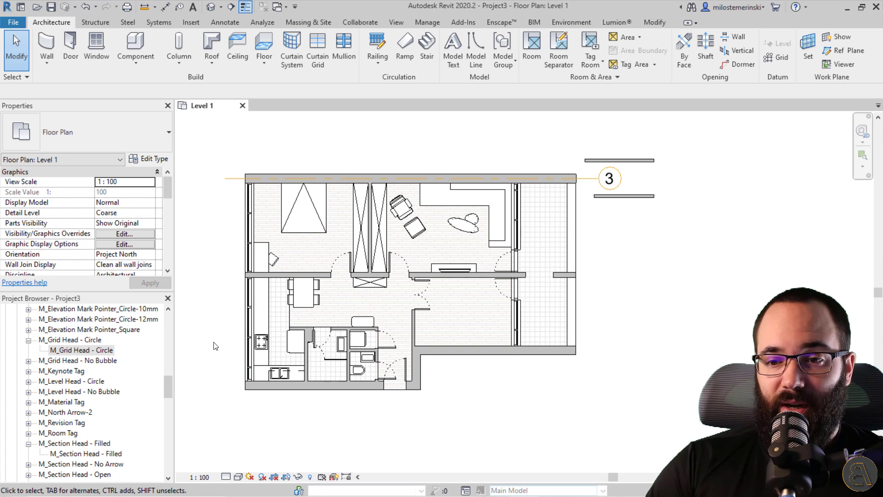
Switch the floor plan's view scale to 1:50 to inspect the section line, and return it to 1:100
left_click(200, 478)
left_click(215, 389)
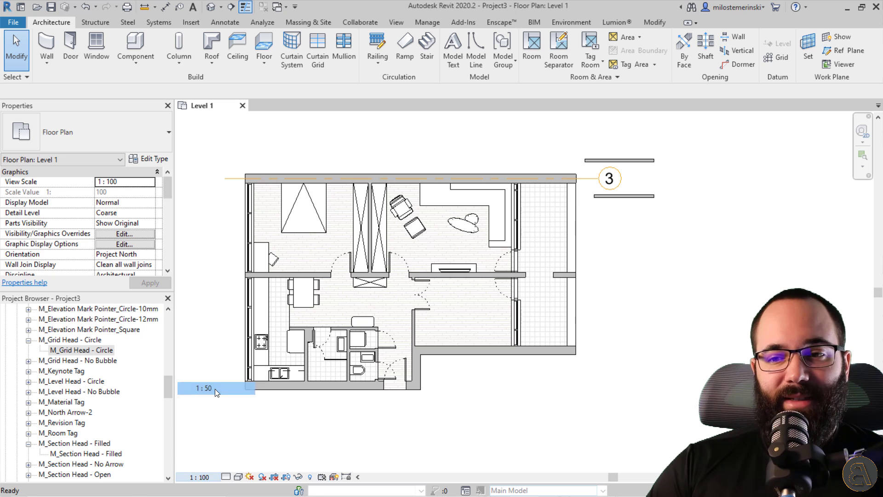
left_click(222, 259)
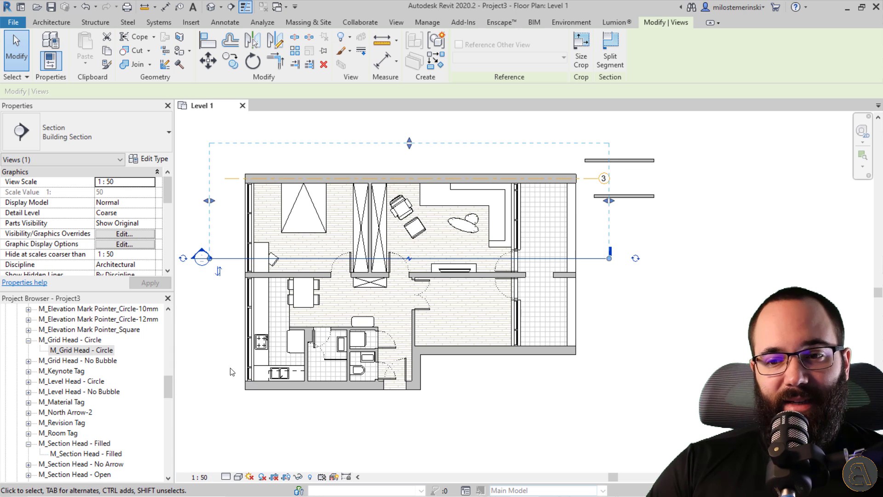
left_click(200, 477)
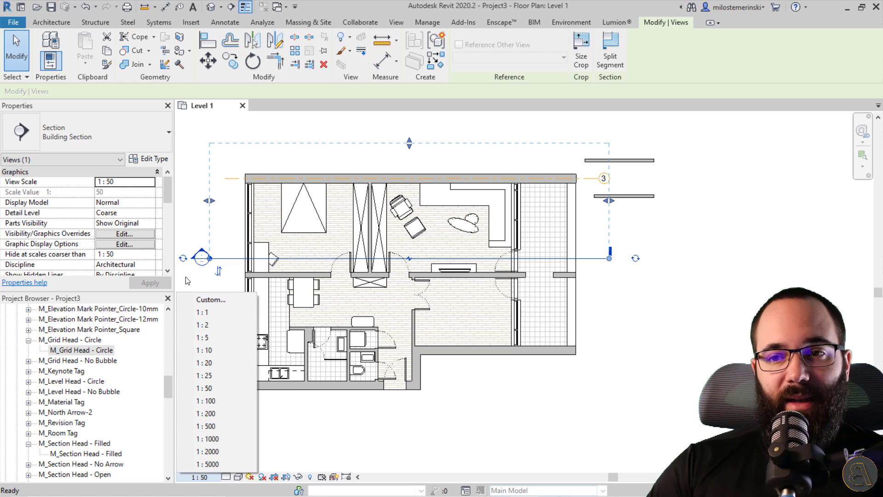
left_click(226, 275)
left_click(226, 275)
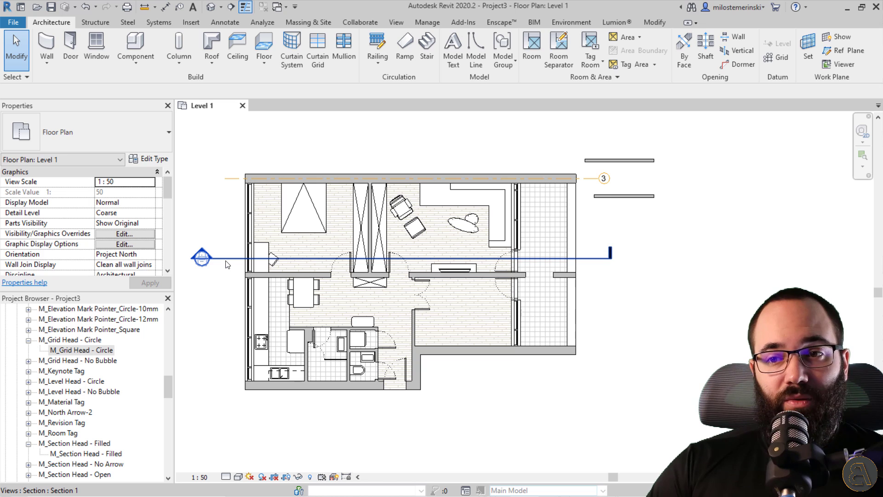
left_click(226, 264)
left_click(216, 270)
left_click(201, 478)
left_click(212, 402)
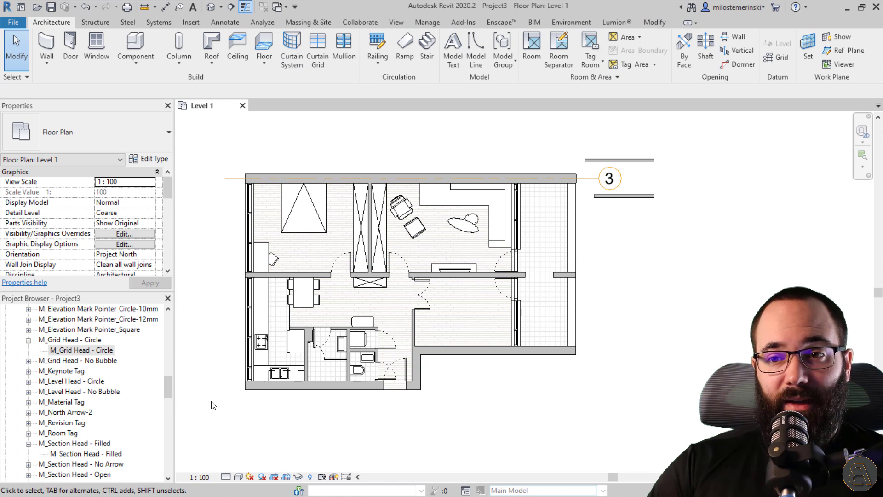
With the floor plan at 1:50, set the section line's Hide at scales coarser than value to 1:200
left_click(202, 477)
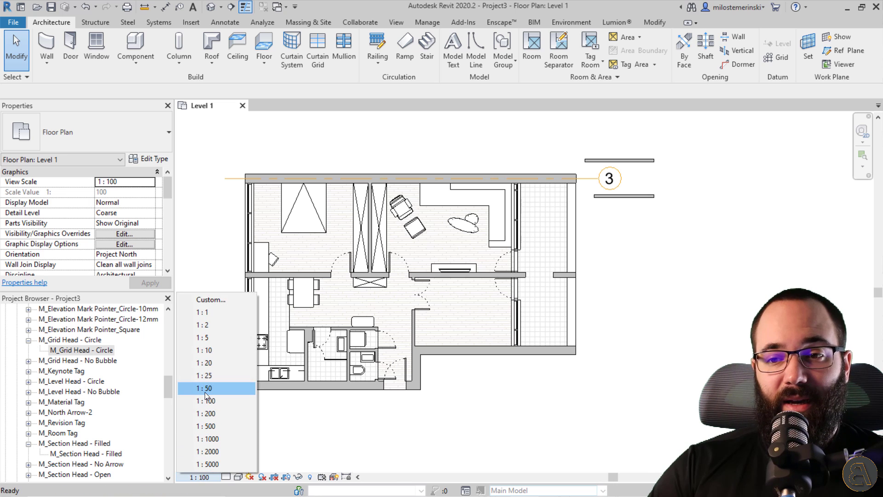
left_click(205, 390)
left_click(221, 260)
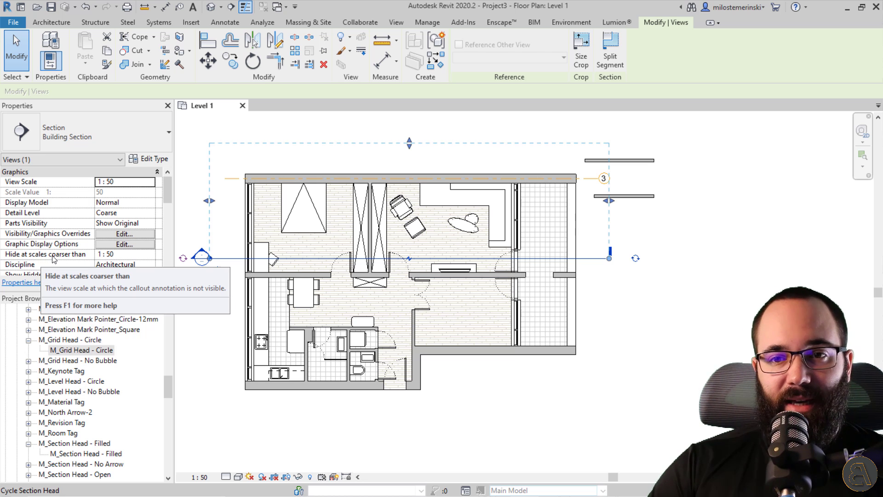
left_click(129, 255)
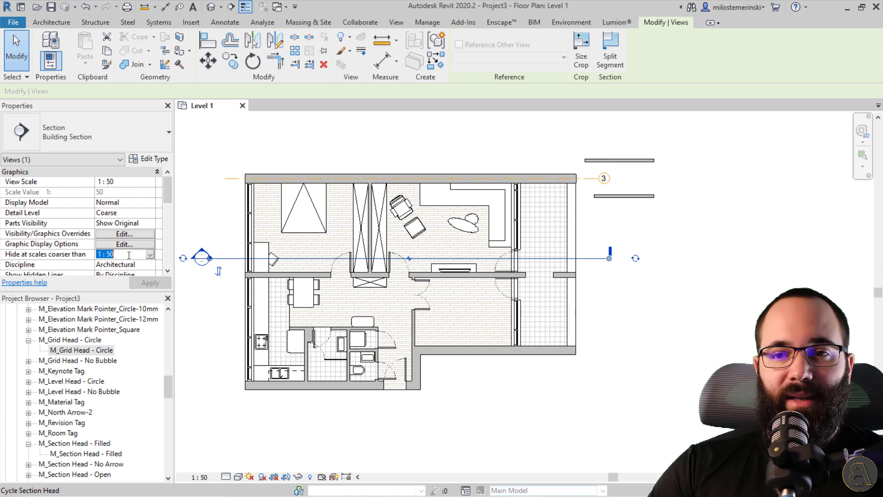
left_click(150, 254)
left_click(112, 295)
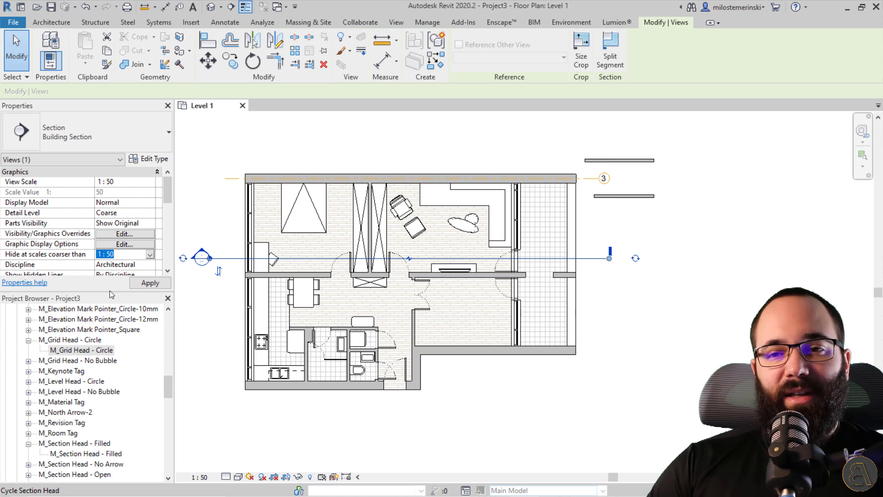
left_click(147, 287)
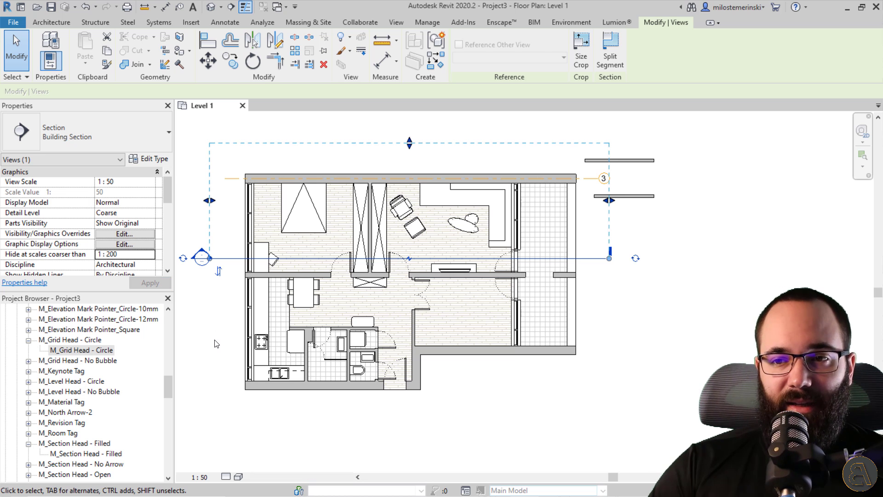
Set the floor plan's view scale to 1:100 and open the Section 1 view at its level heads
left_click(199, 477)
left_click(198, 403)
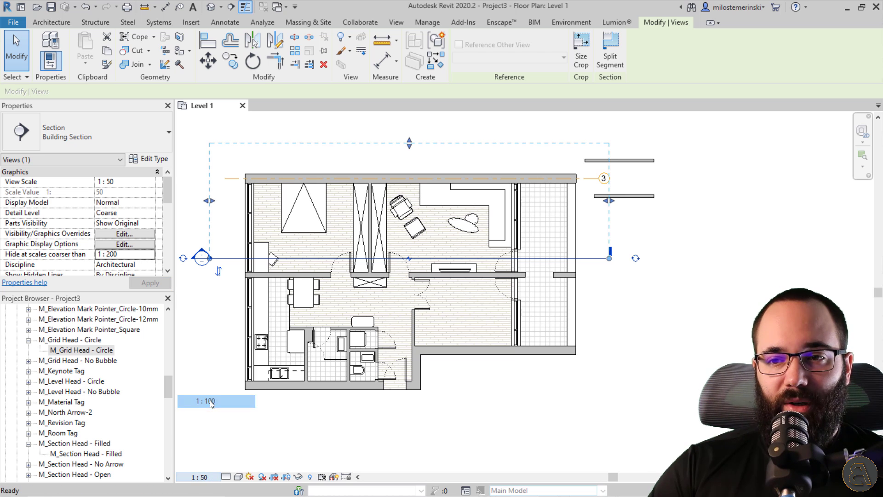
left_click(213, 364)
scroll(226, 289, "down", 1)
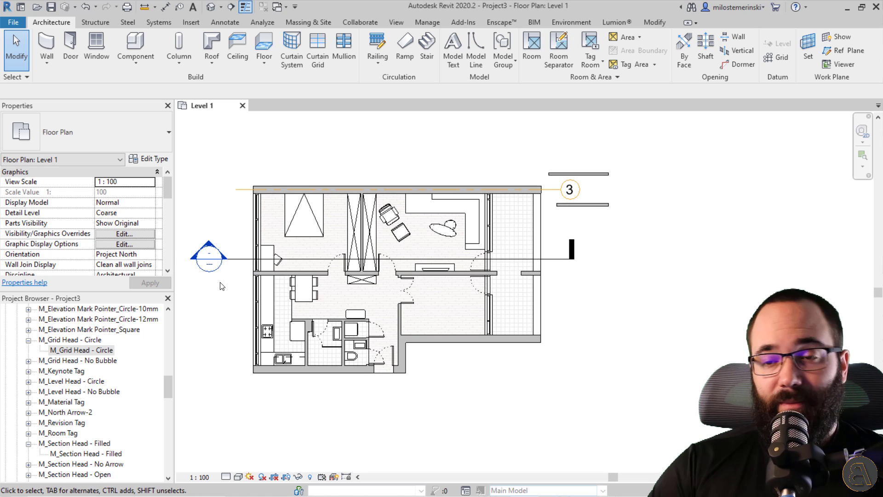
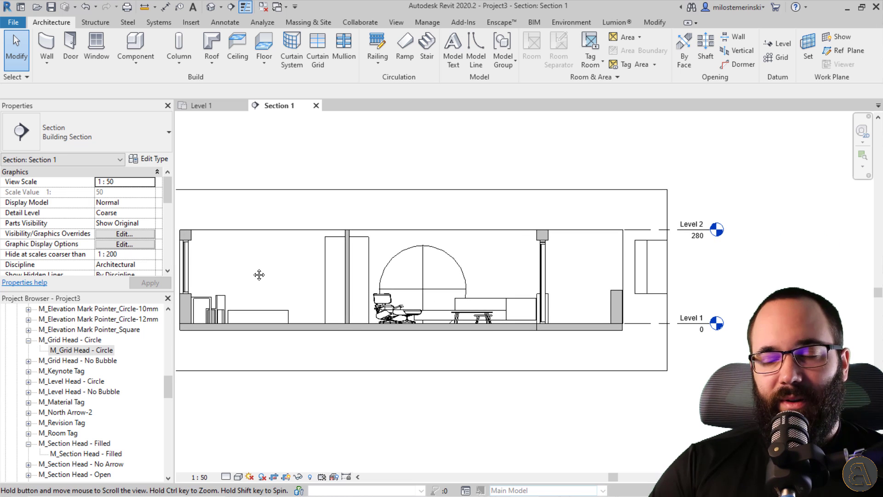
middle_click_drag(547, 259, 290, 257)
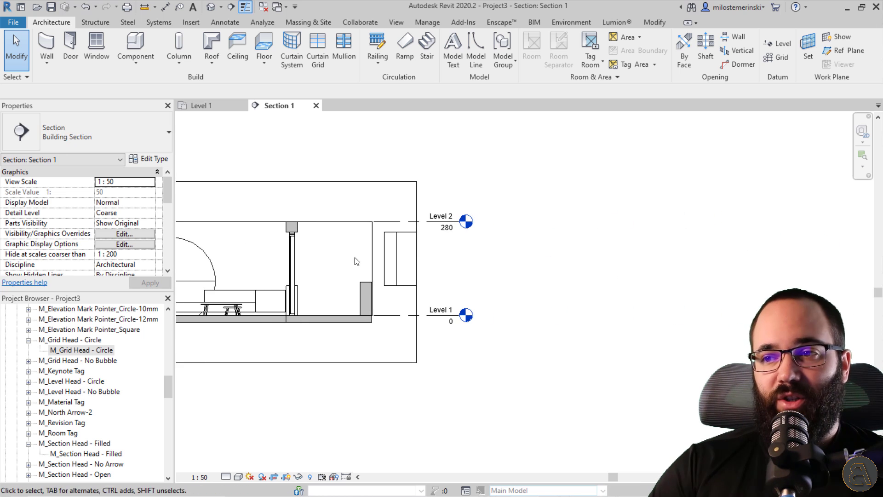
Review the Symbol options available in the Level 2 level's type properties, and close them without changes
scroll(460, 212, "up", 3)
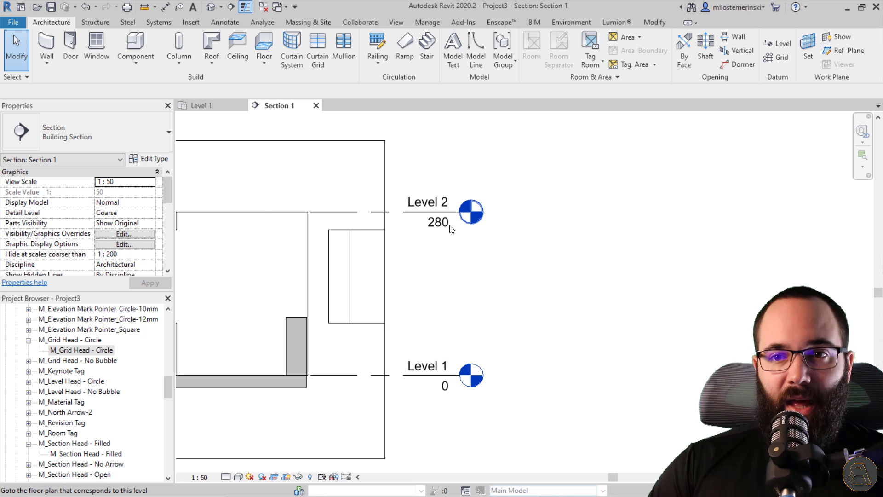
left_click(335, 214)
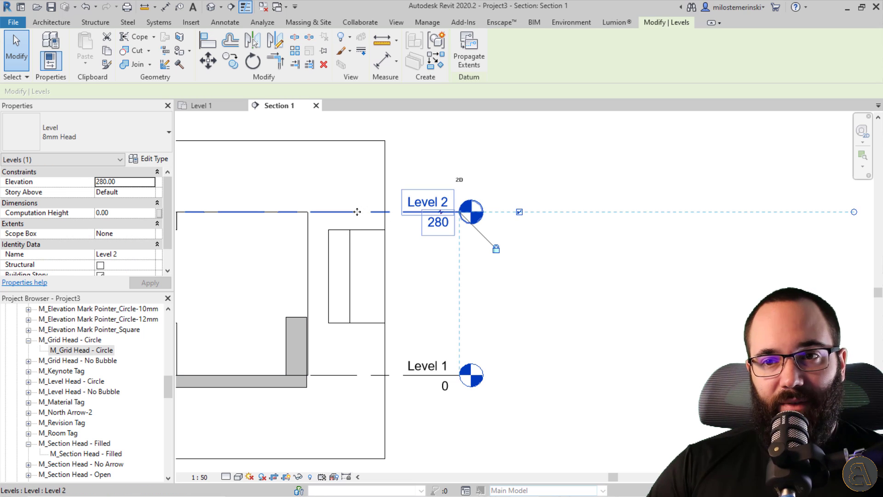
left_click(156, 161)
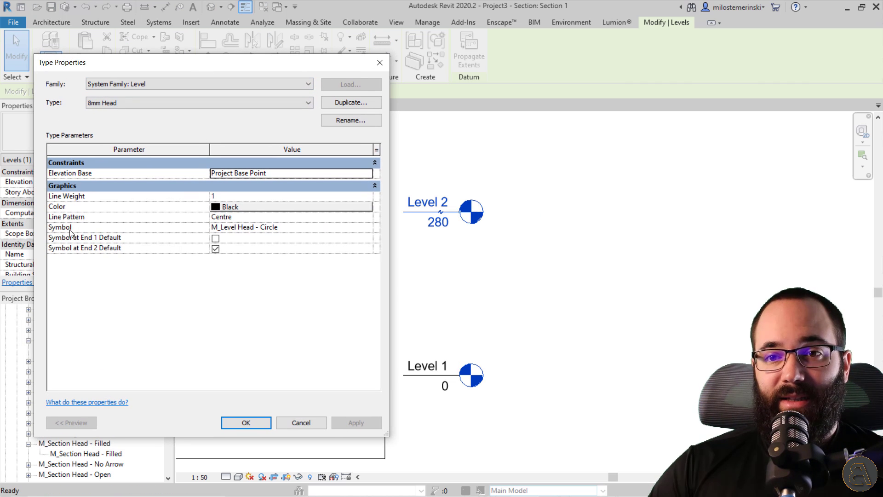
left_click(228, 230)
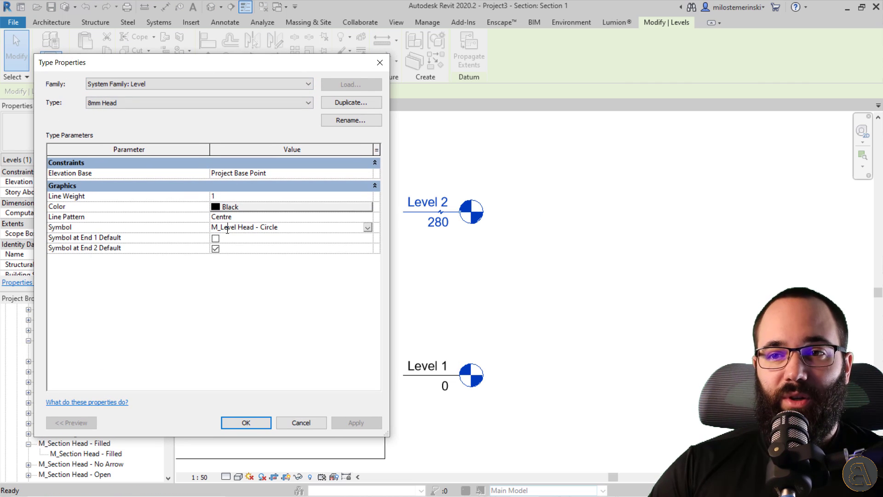
left_click(367, 228)
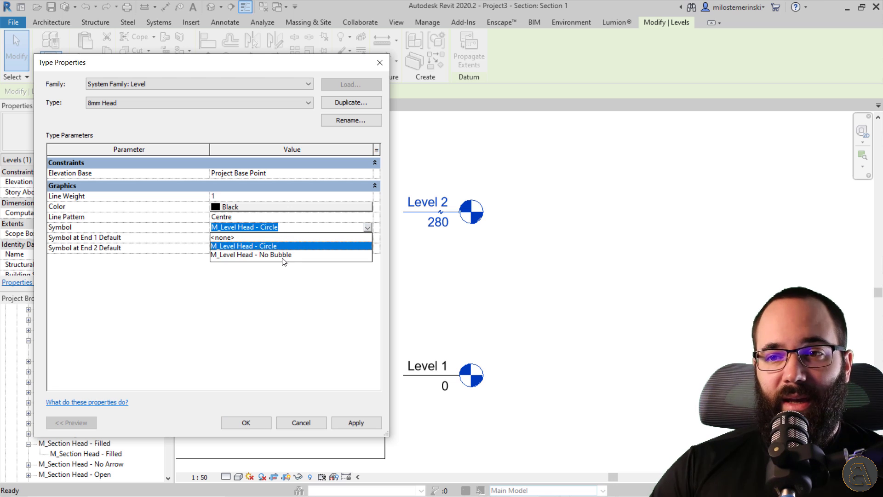
left_click(368, 230)
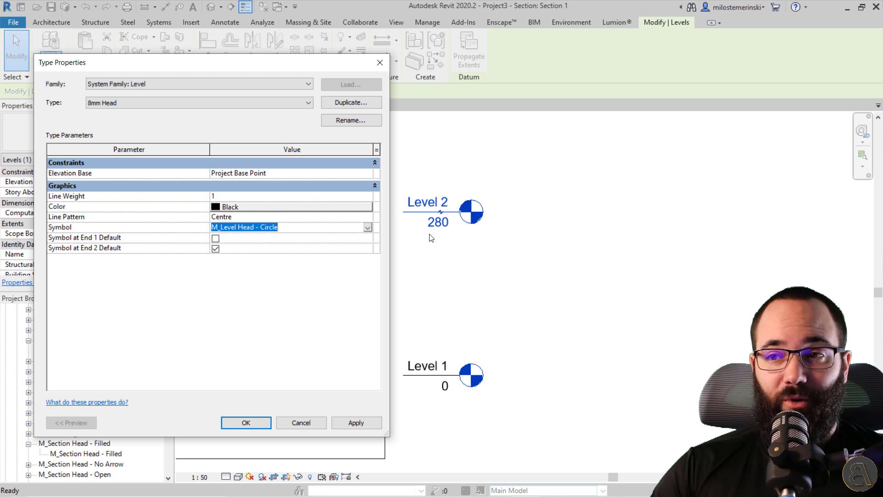
left_click(368, 227)
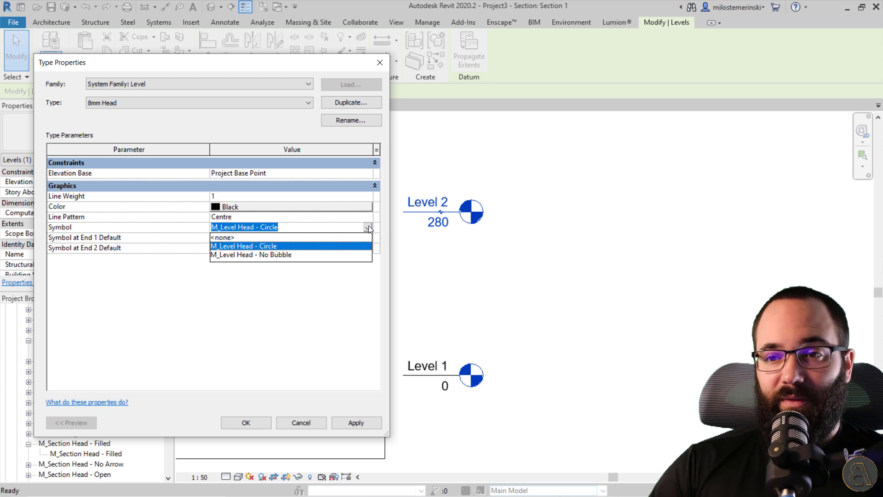
left_click(369, 228)
left_click(380, 62)
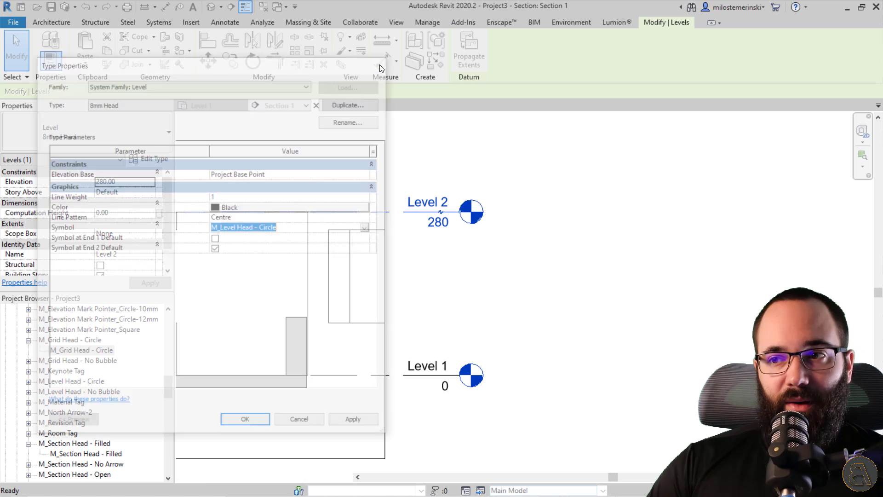
left_click(529, 220)
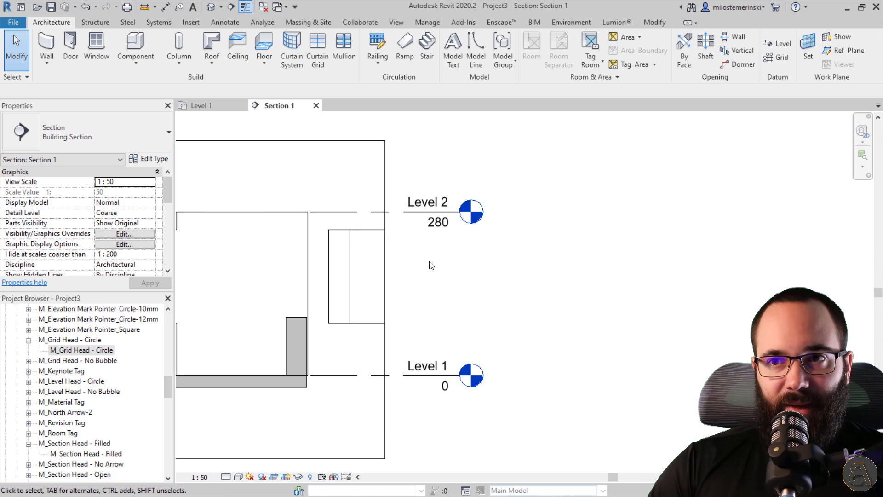
Load the M_Level Head - Triangle and M_Level Head - Triangle Spot families from the US Metric Annotations library folder
left_click(186, 22)
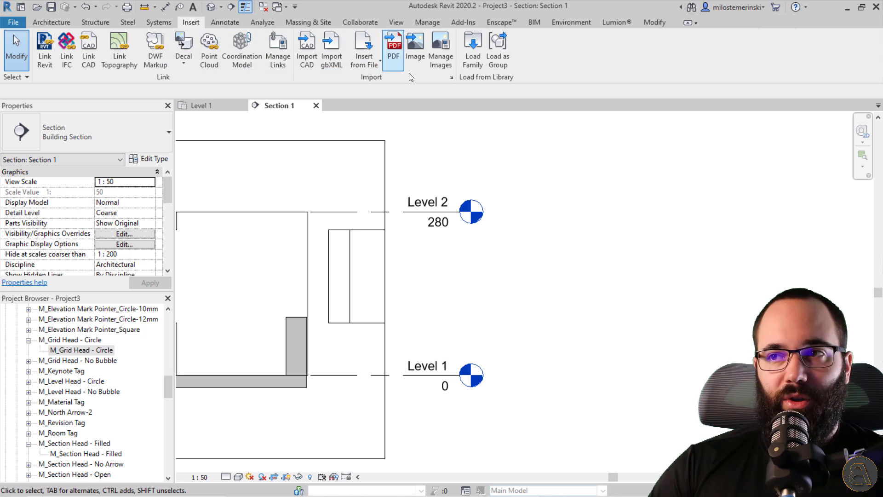
left_click(465, 61)
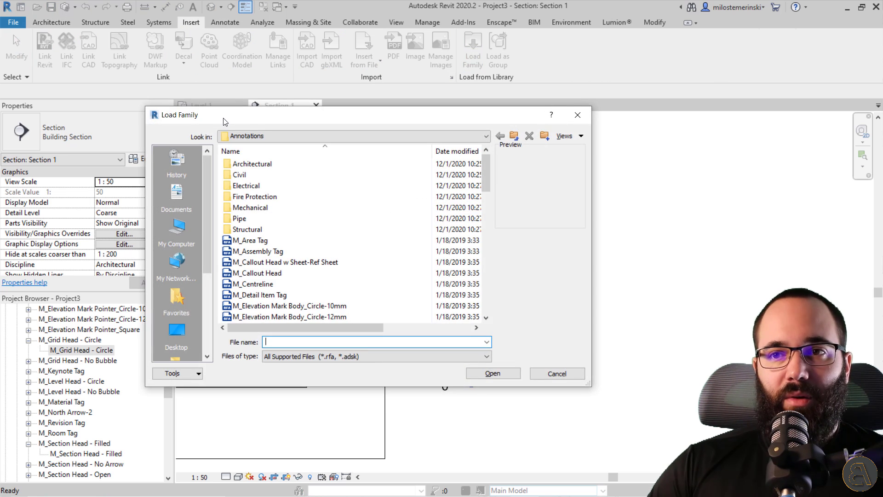
left_click_drag(182, 100, 130, 88)
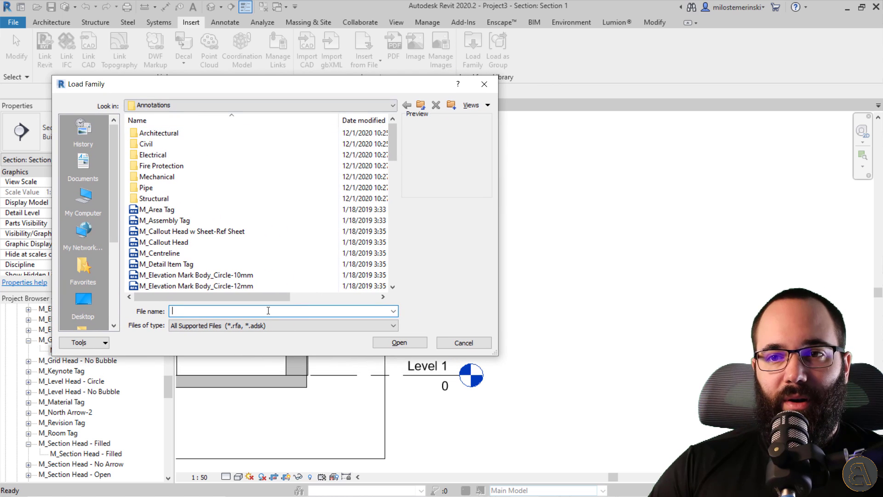
left_click(421, 105)
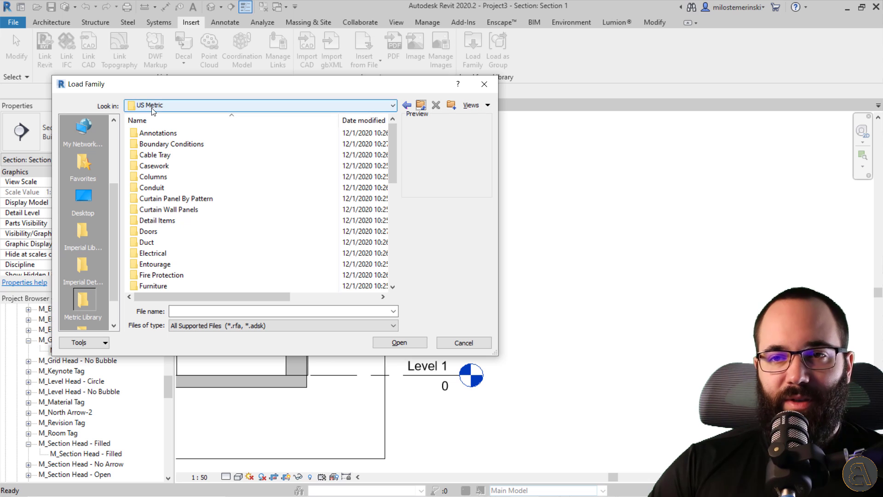
double_click(163, 133)
scroll(202, 203, "down", 4)
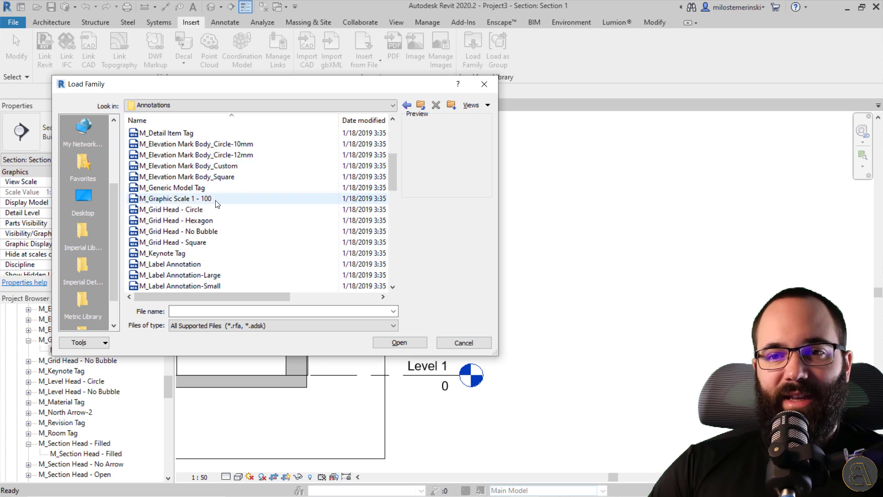
scroll(182, 211, "down", 2)
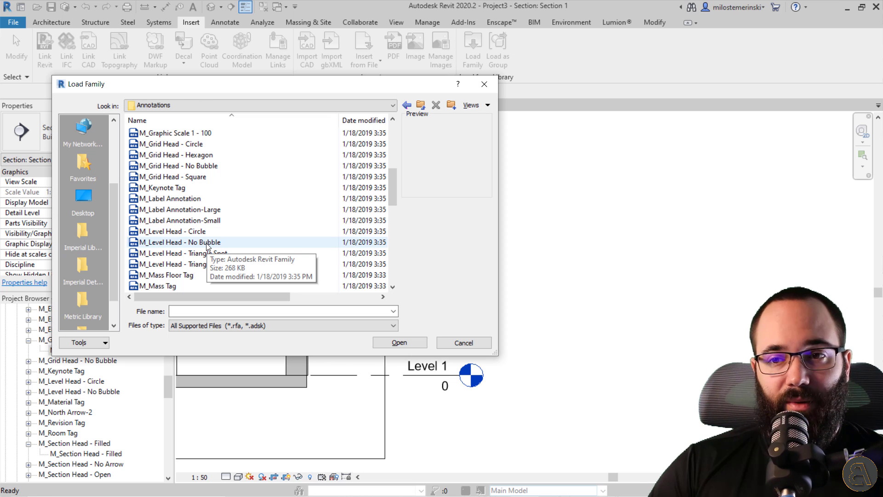
left_click(195, 266)
left_click(196, 254)
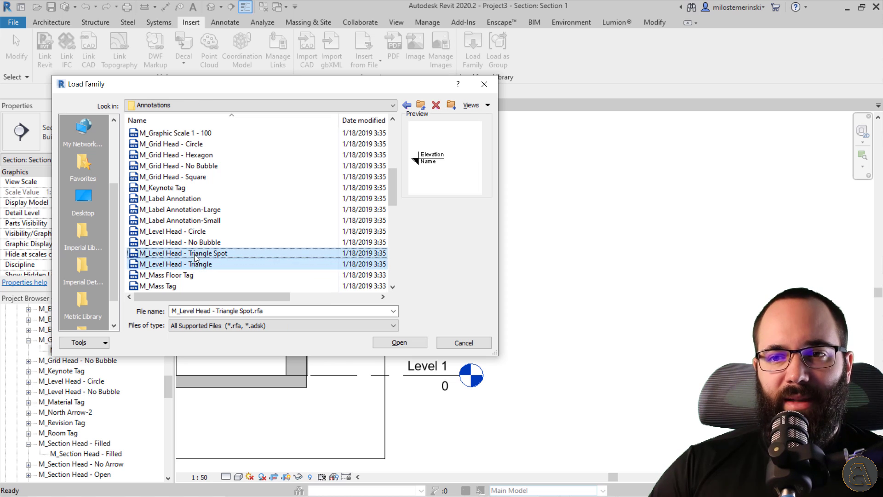
left_click(399, 342)
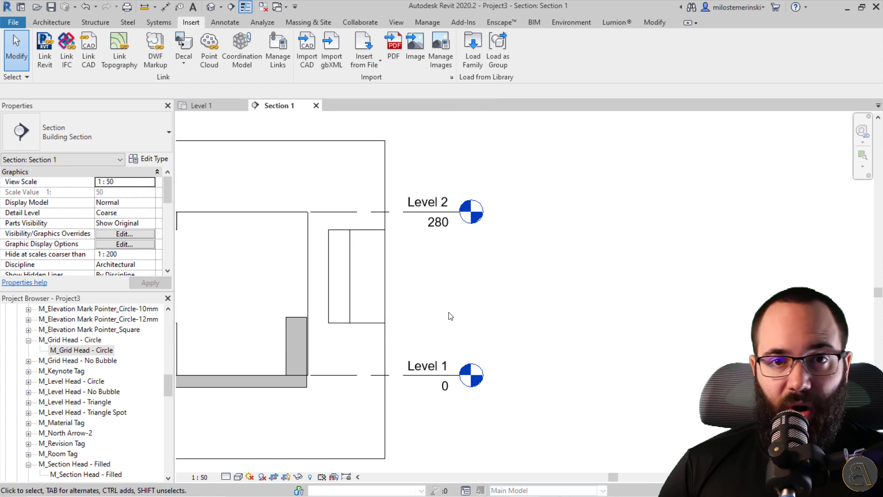
Apply the M_Level Head - Triangle symbol to the 8mm Head type of the Level 2 level
left_click(364, 215)
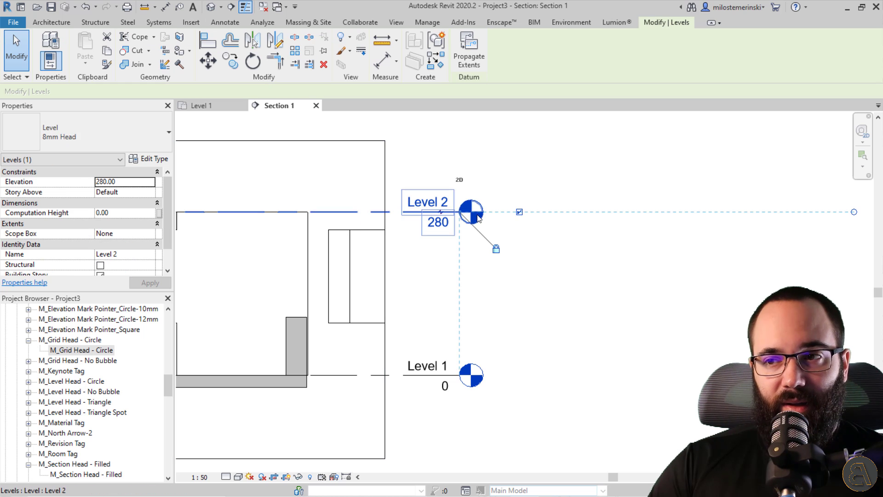
left_click(157, 163)
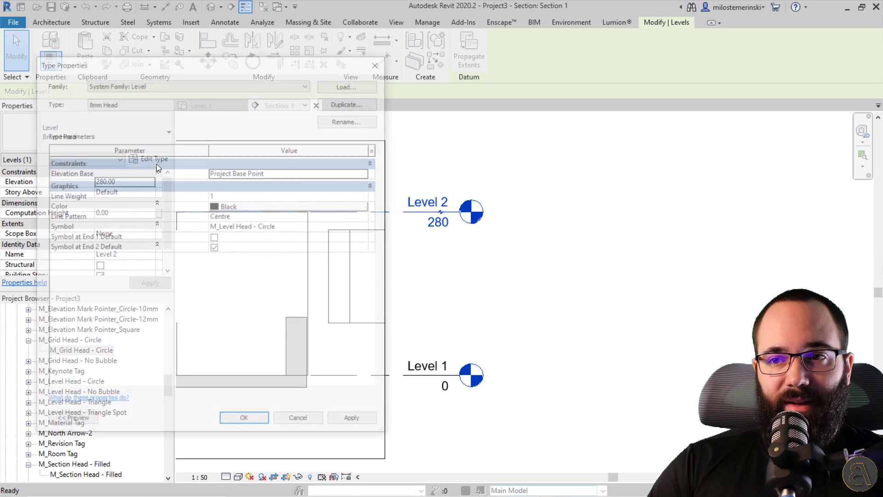
left_click(360, 175)
left_click(368, 174)
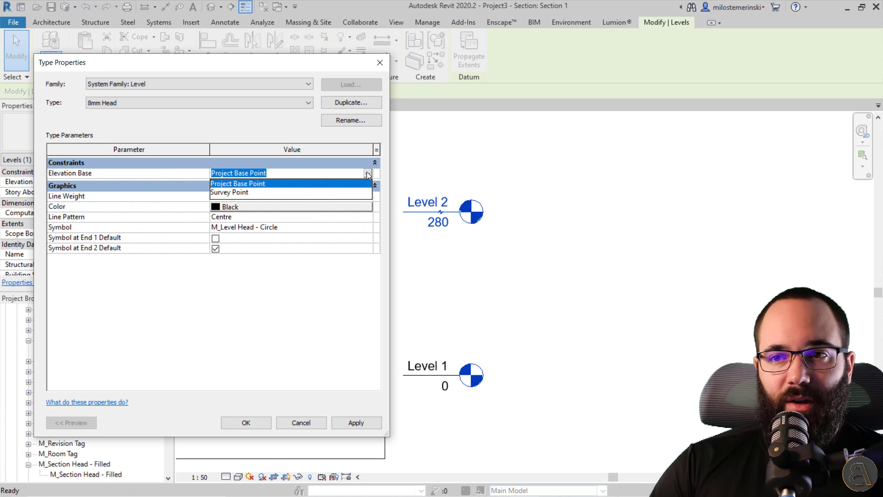
left_click(368, 175)
left_click(368, 227)
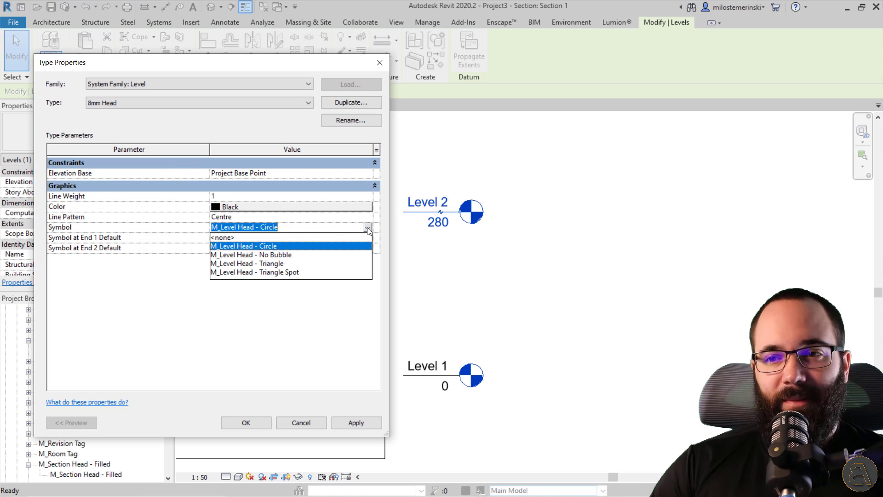
left_click(269, 264)
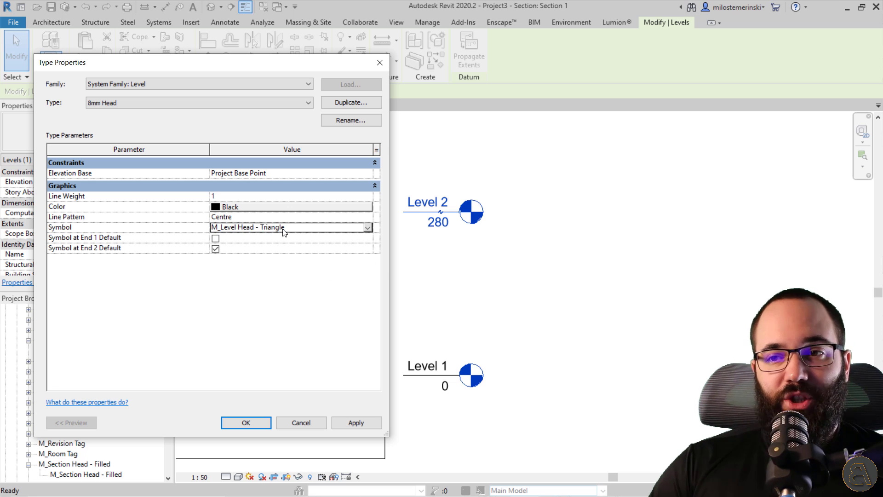
left_click(356, 422)
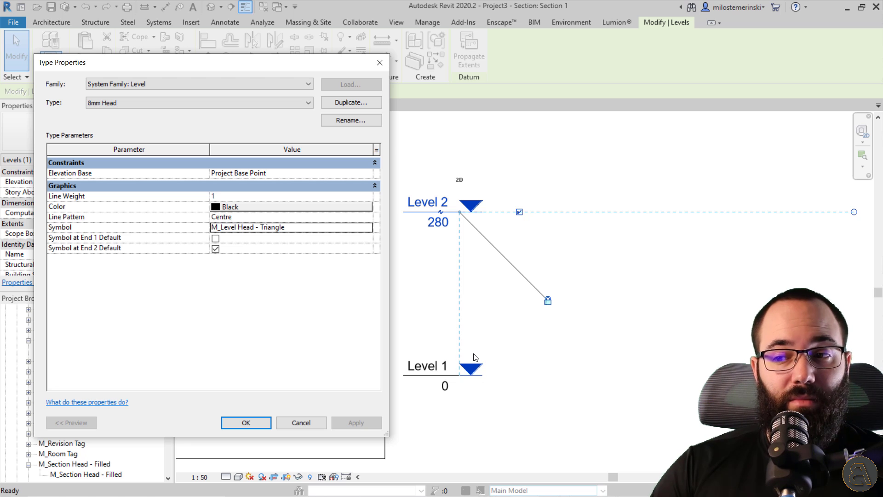
Change the 8mm Head level type's symbol to M_Level Head - Triangle Spot and accept the type properties
left_click(370, 229)
left_click(287, 274)
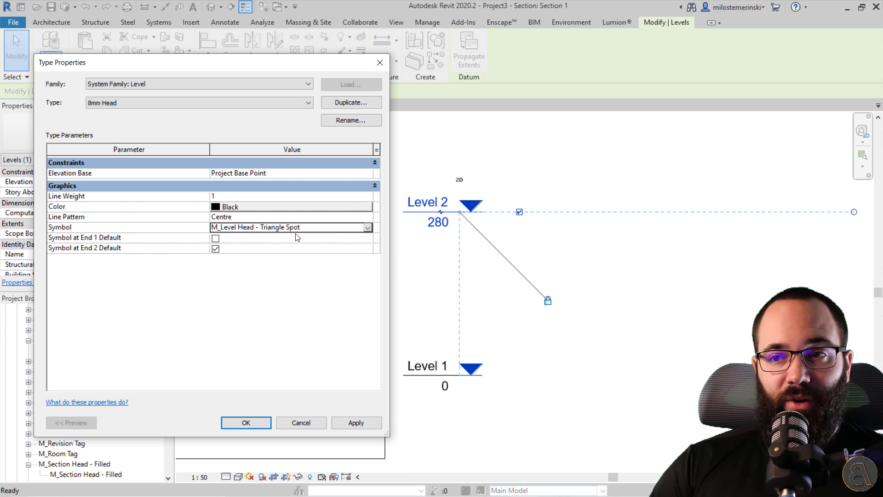
left_click(355, 422)
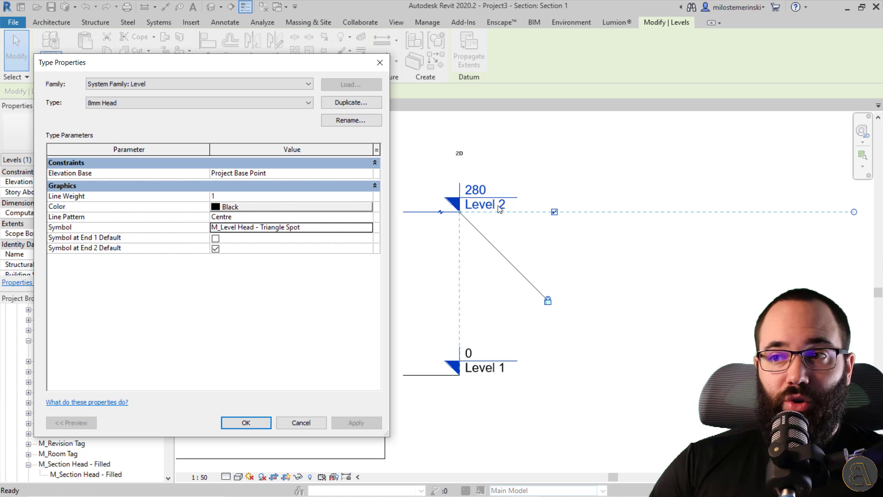
left_click(254, 424)
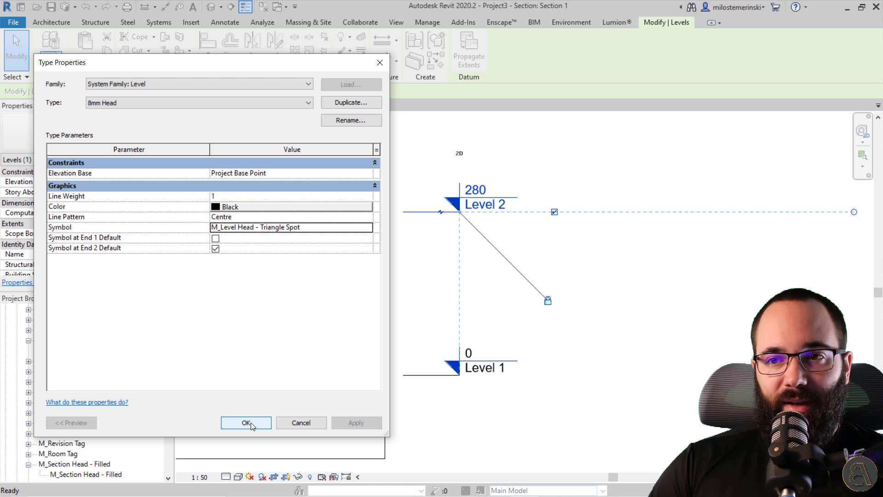
left_click(252, 424)
Inspect the level heads at both ends of the section, and examine the Level 2 head up close
scroll(495, 260, "down", 5)
middle_click_drag(456, 292, 657, 292)
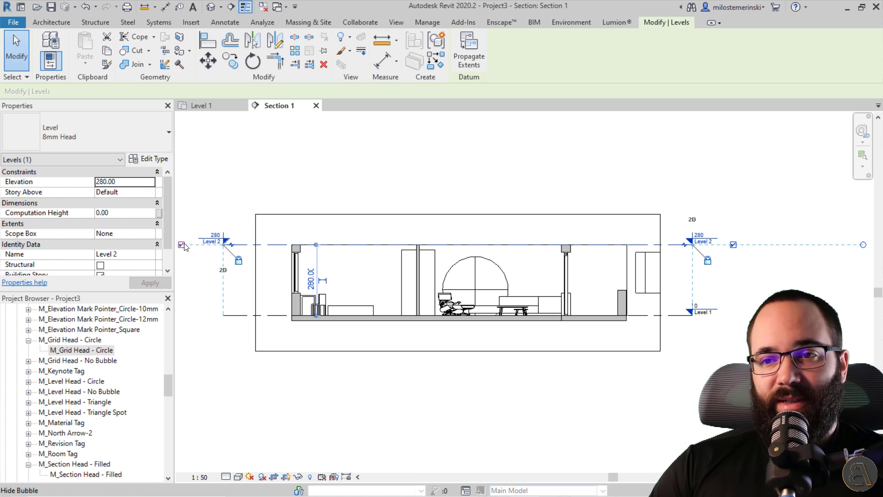
key("Escape")
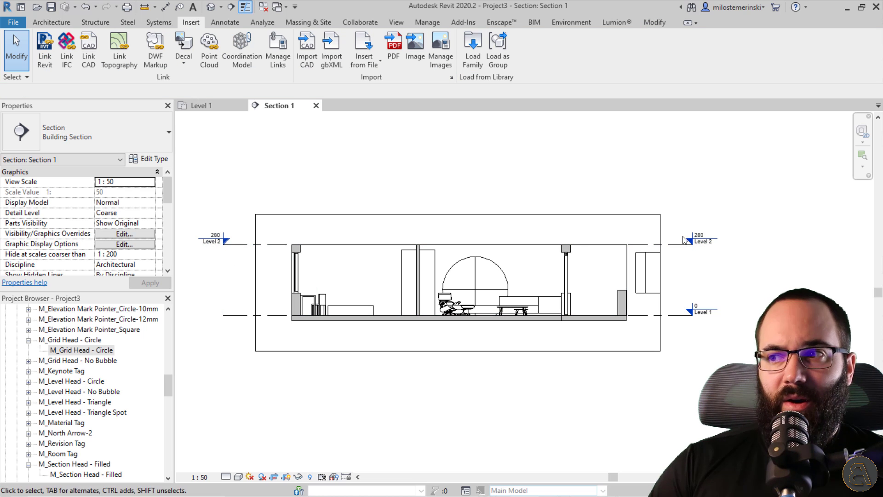
middle_click_drag(692, 264, 508, 269)
scroll(508, 269, "up", 5)
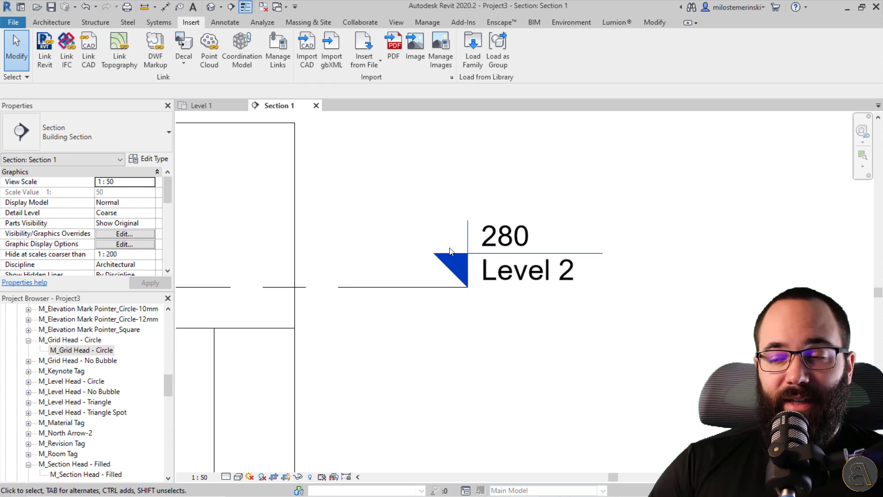
scroll(450, 251, "down", 3)
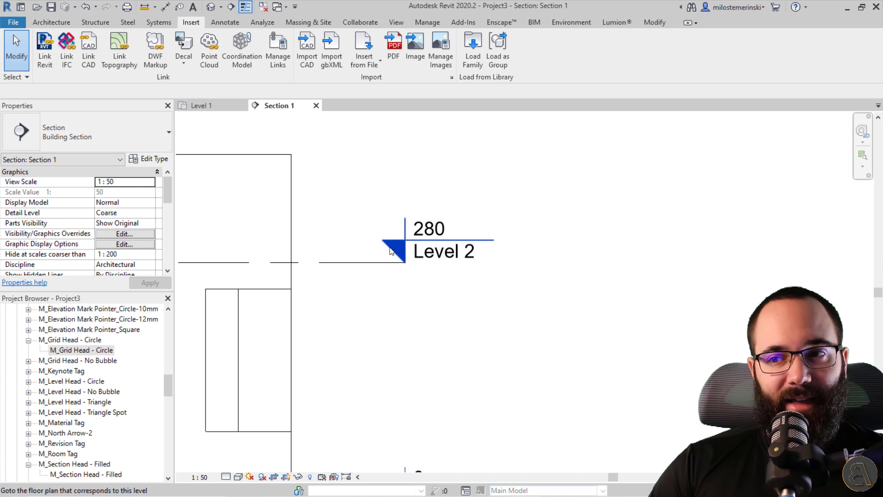
Open the Level 2 floor plan from its level head, and return to Section 1 for a close view of the head
double_click(391, 250)
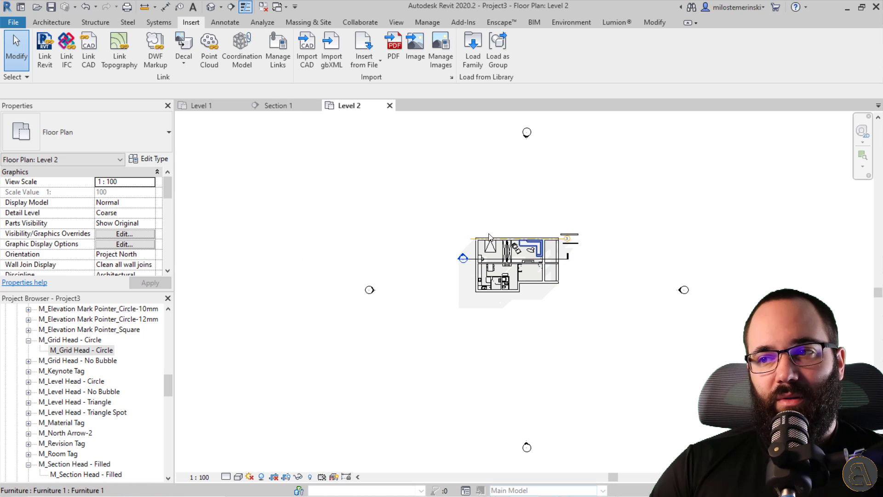
left_click(281, 106)
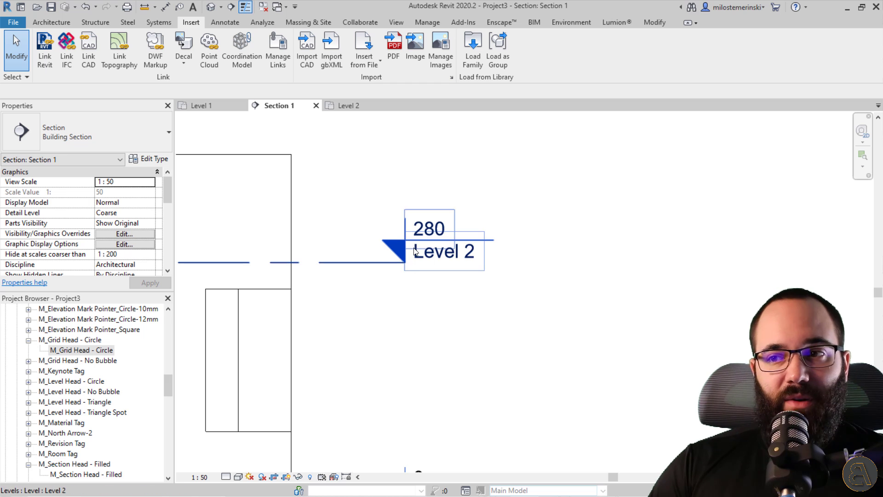
scroll(412, 275, "up", 5)
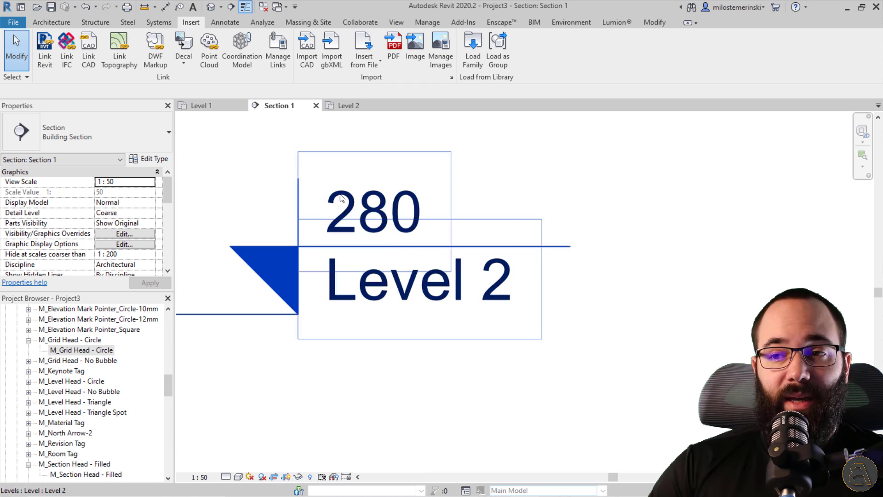
middle_click_drag(312, 234, 321, 238)
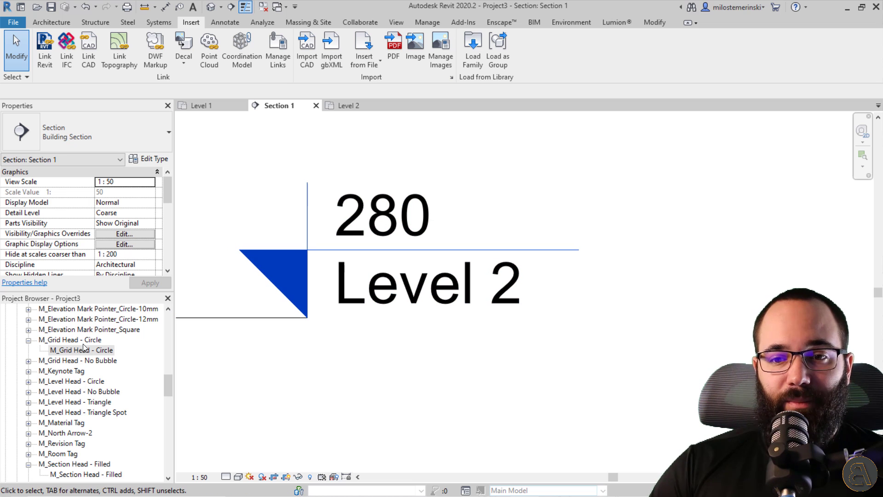
Find the M_Level Head - Triangle Spot family in the project's families and check its type properties
scroll(83, 348, "up", 3)
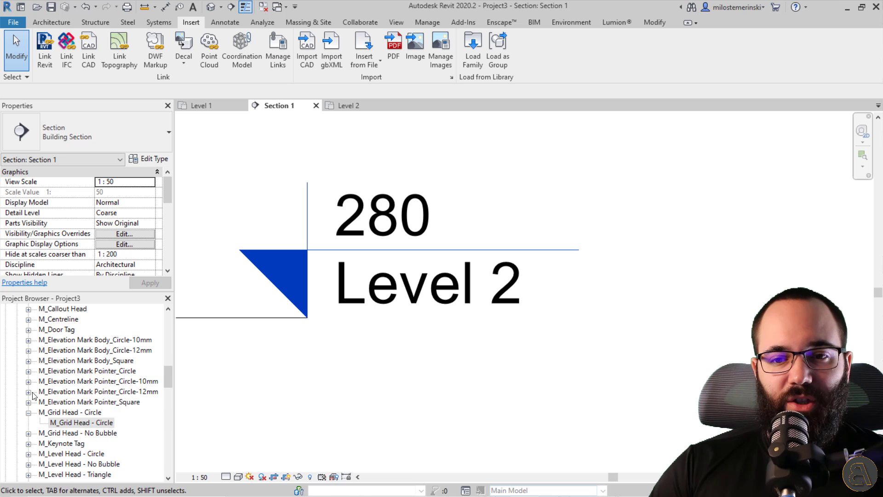
left_click(29, 415)
scroll(88, 382, "down", 3)
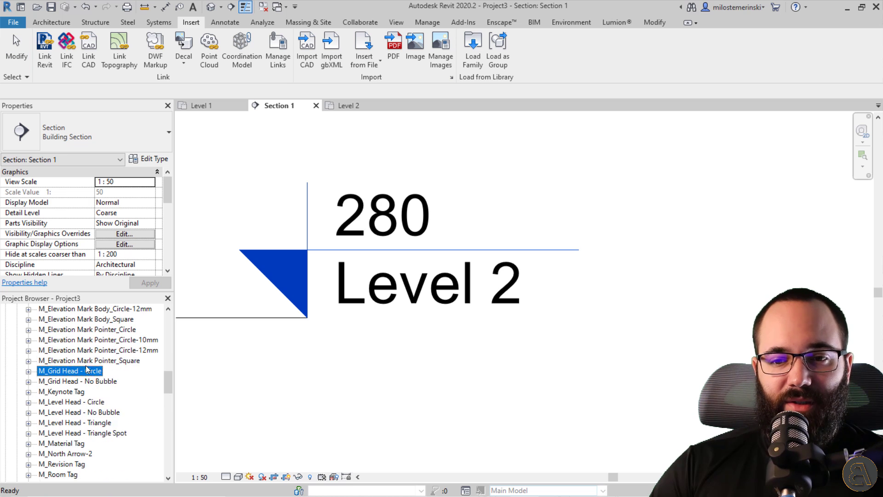
left_click(110, 402)
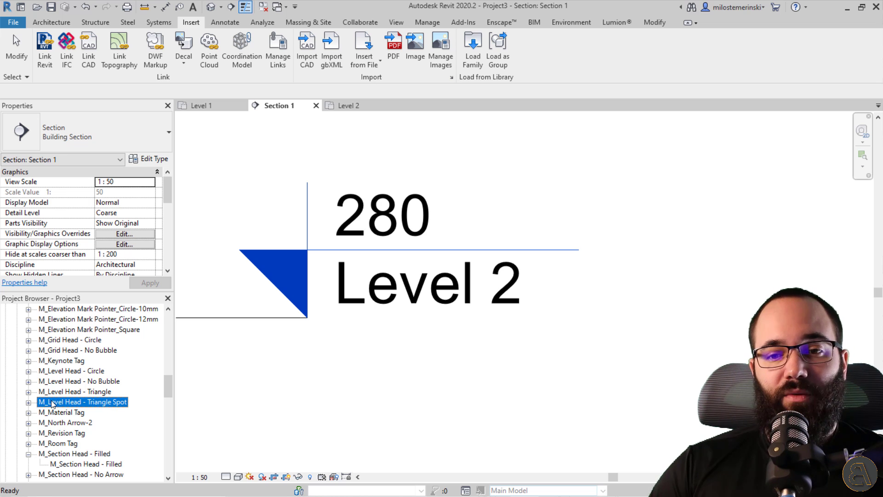
left_click(28, 403)
double_click(61, 413)
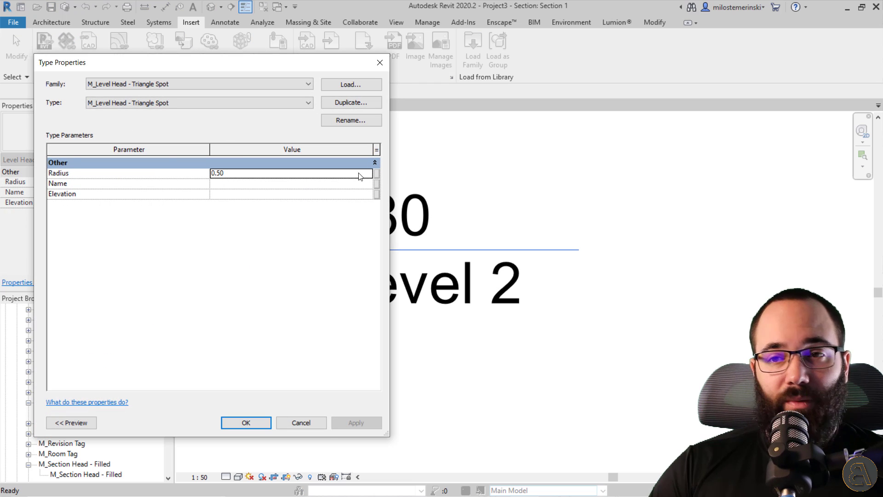
left_click(294, 420)
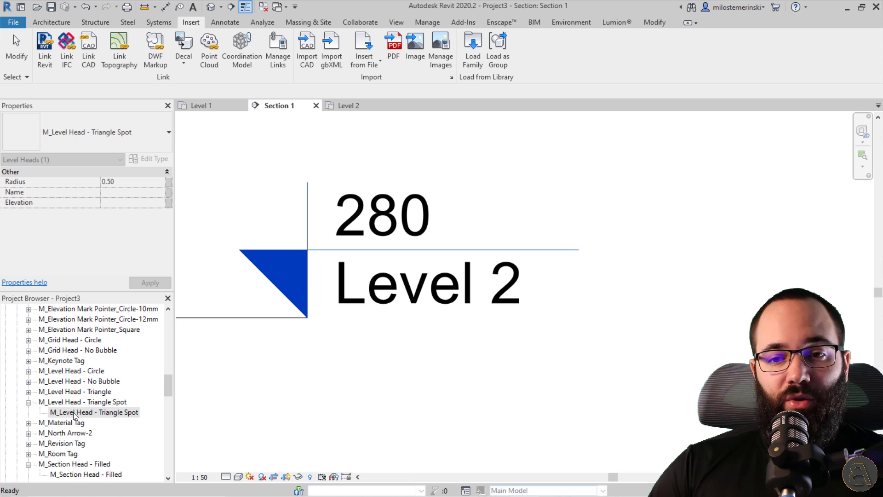
left_click(110, 413)
left_click(28, 403)
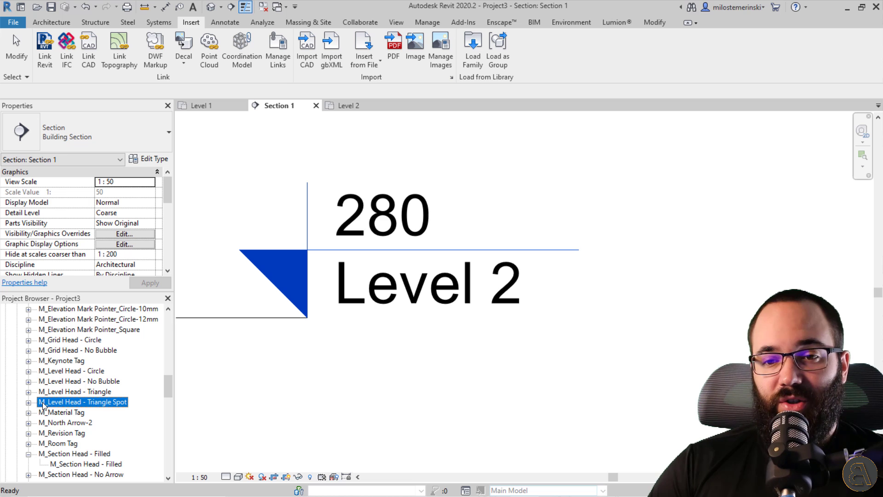
Open the M_Level Head - Triangle Spot family for editing and examine its symbol and labels
right_click(73, 406)
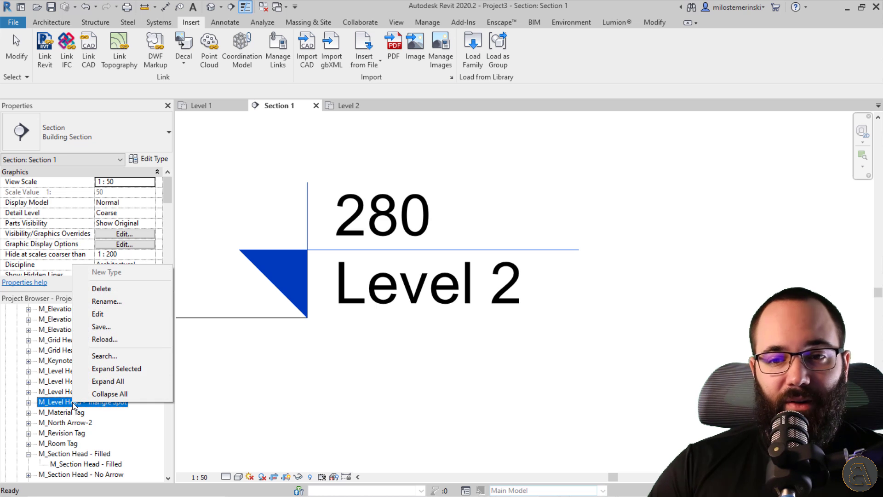
left_click(100, 314)
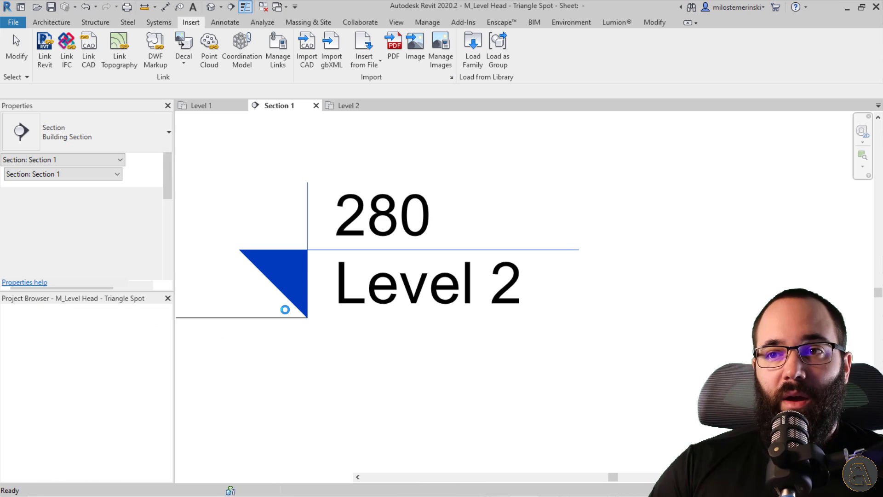
scroll(341, 178, "down", 1)
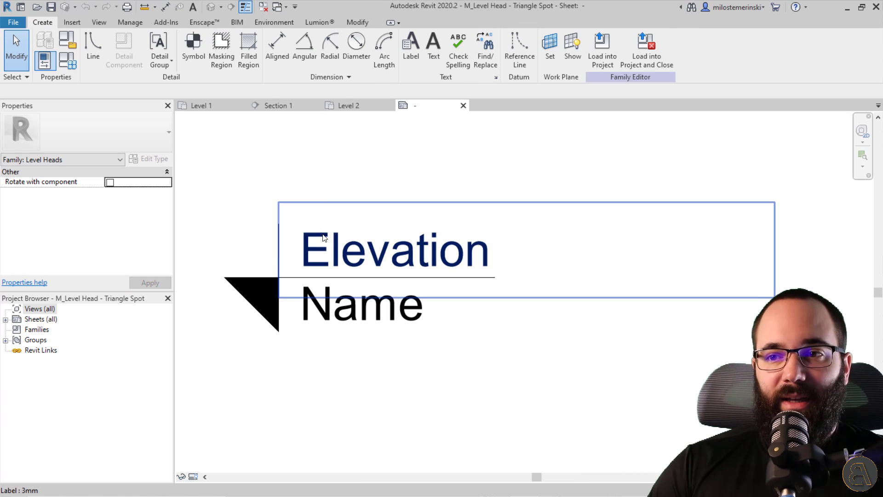
middle_click_drag(327, 247, 318, 221)
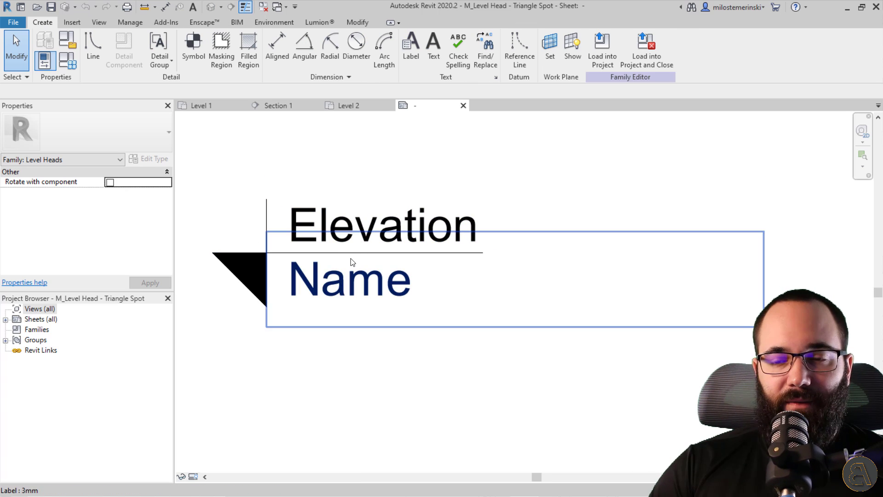
middle_click_drag(261, 340, 270, 345)
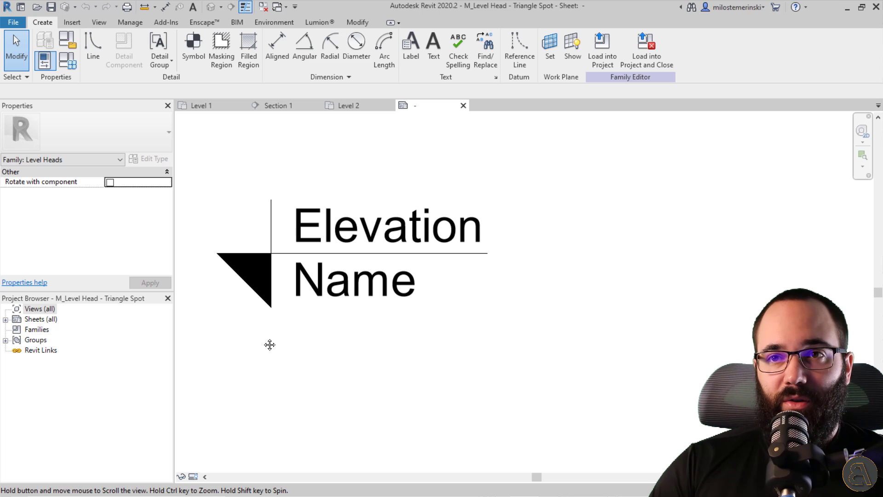
Turn on the visibility of reference planes in the level head family's view
left_click(103, 23)
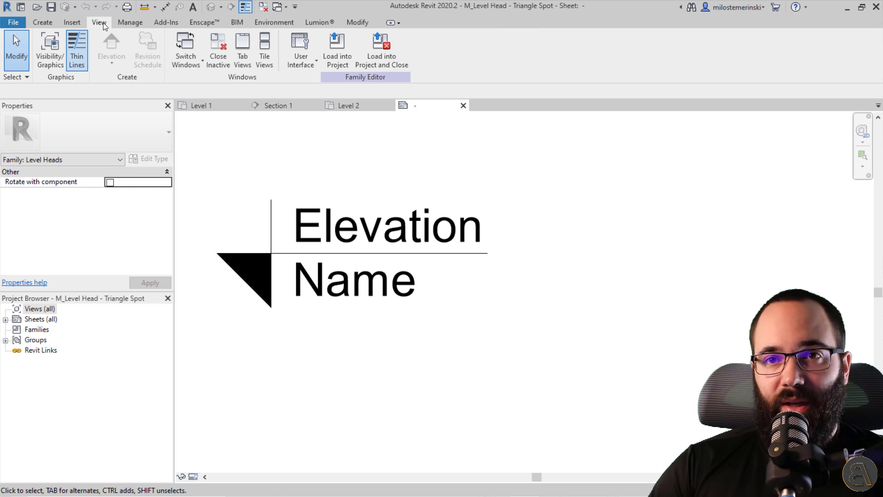
left_click(52, 60)
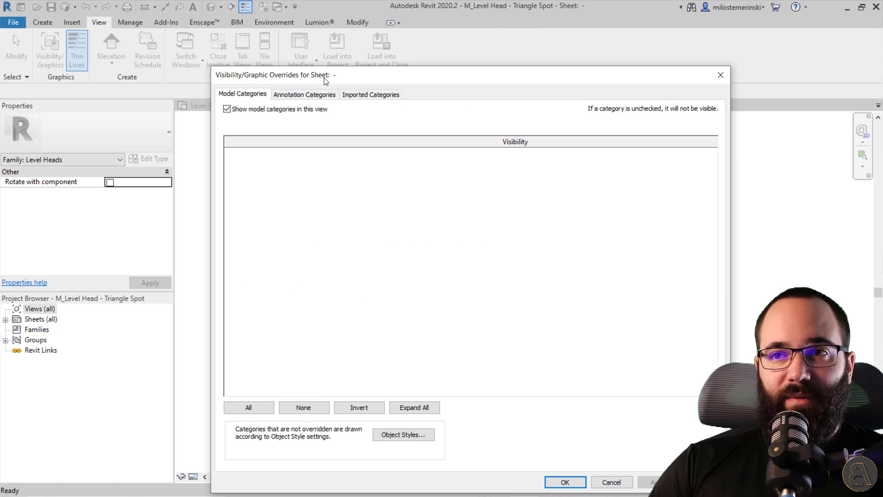
left_click_drag(325, 81, 184, 50)
left_click(174, 69)
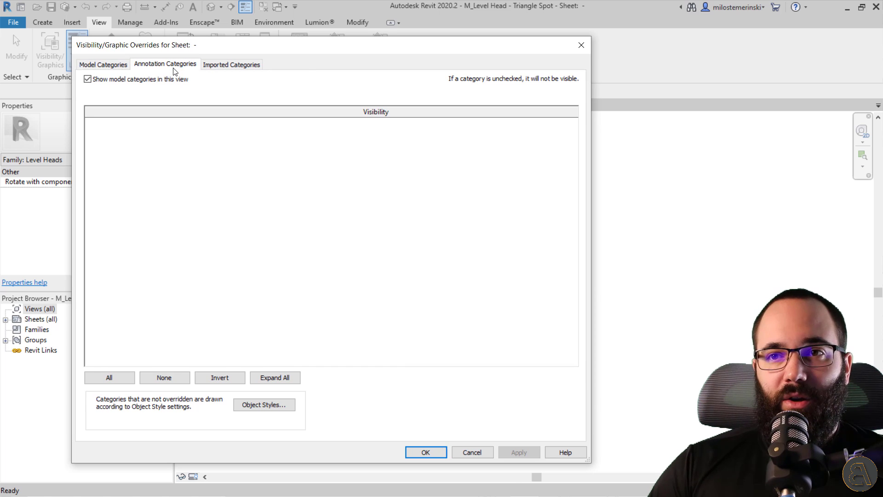
left_click(101, 164)
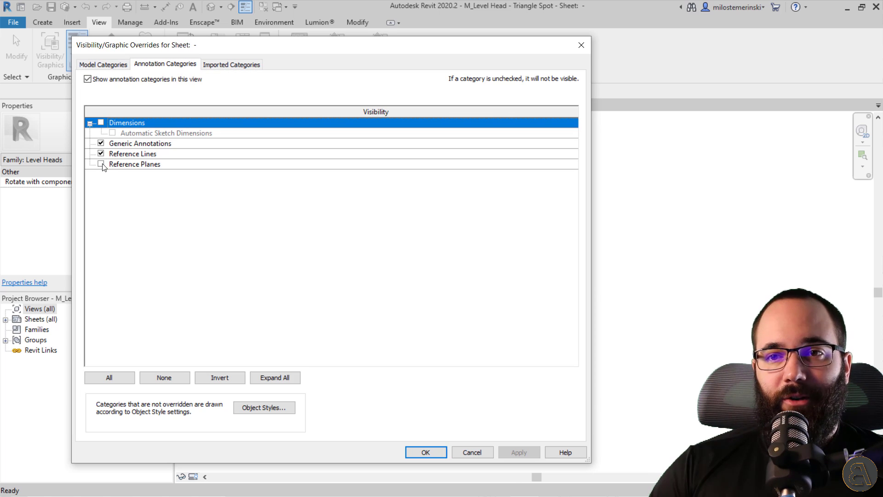
left_click(519, 452)
left_click(460, 453)
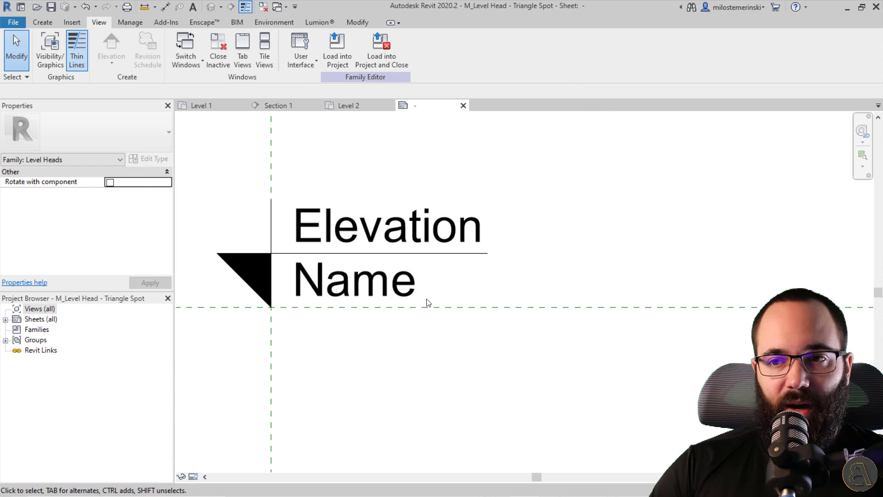
Delete the solid black filled region from the level head's triangle
scroll(424, 300, "down", 2)
left_click(306, 289)
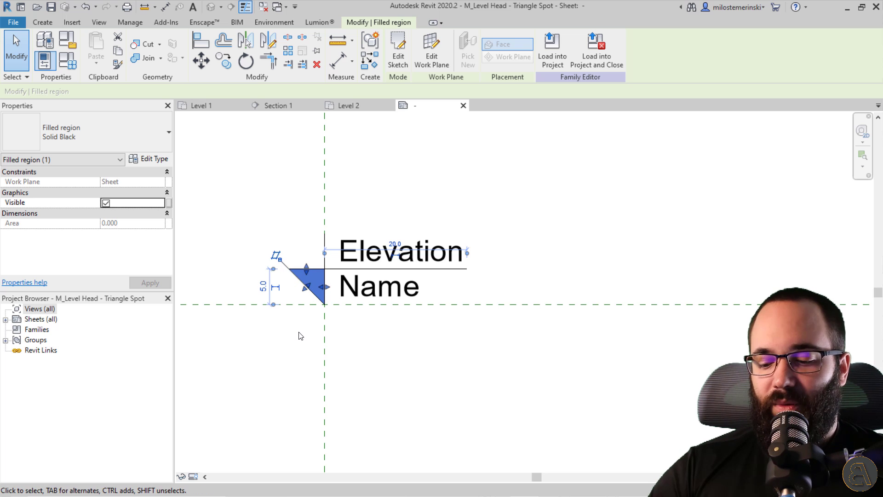
key("Delete")
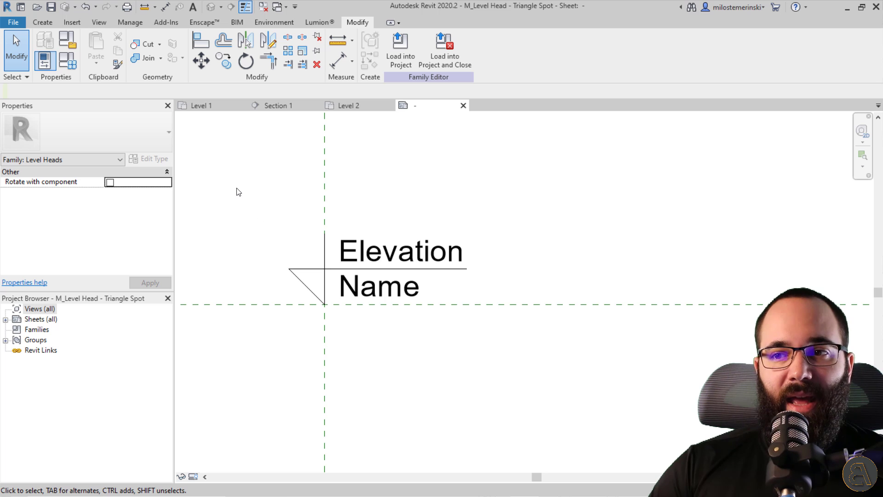
Check how the Level 2 head sits at the end of its level line in Section 1, and return to the level head family
left_click_drag(236, 188, 520, 381)
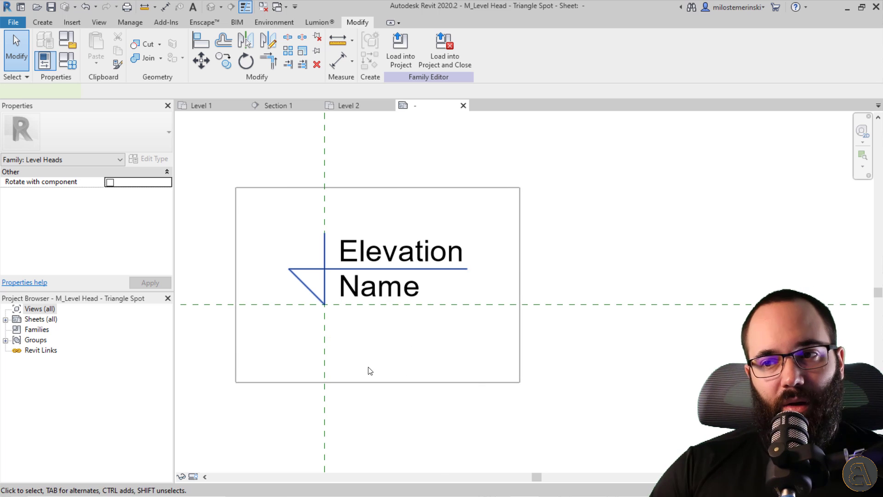
middle_click_drag(370, 370, 431, 340)
left_click(291, 110)
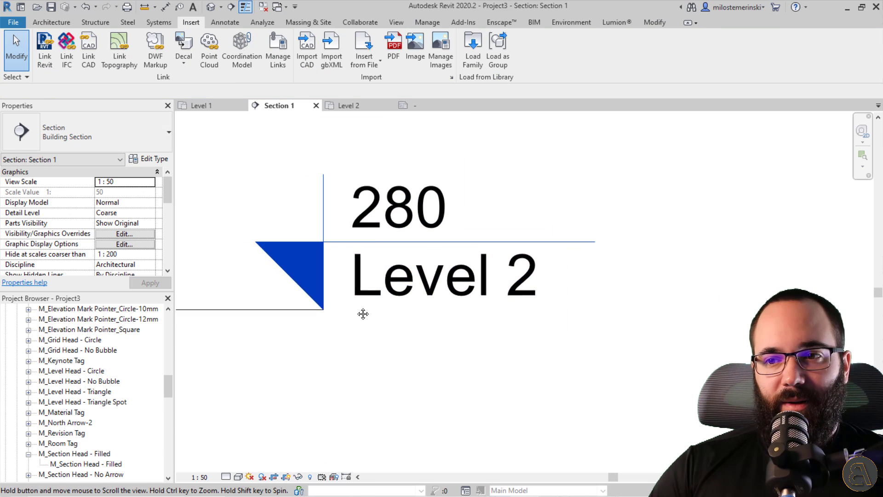
scroll(377, 304, "down", 5)
scroll(349, 289, "up", 5)
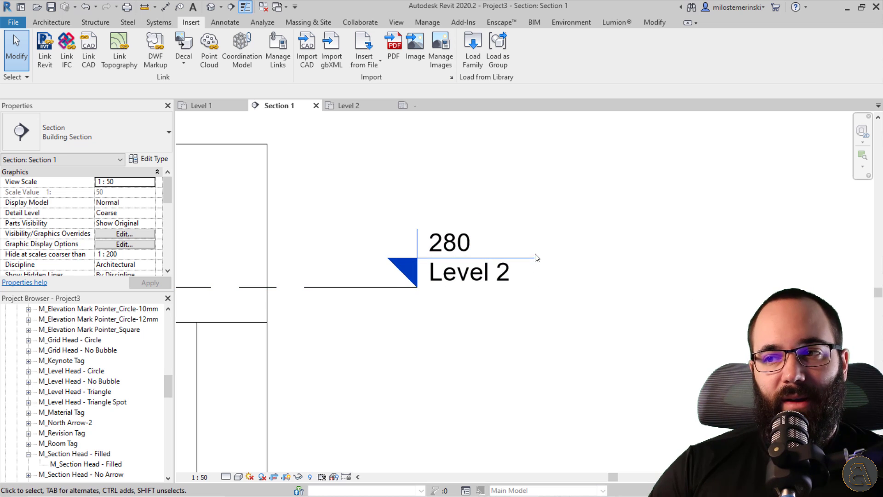
left_click(413, 104)
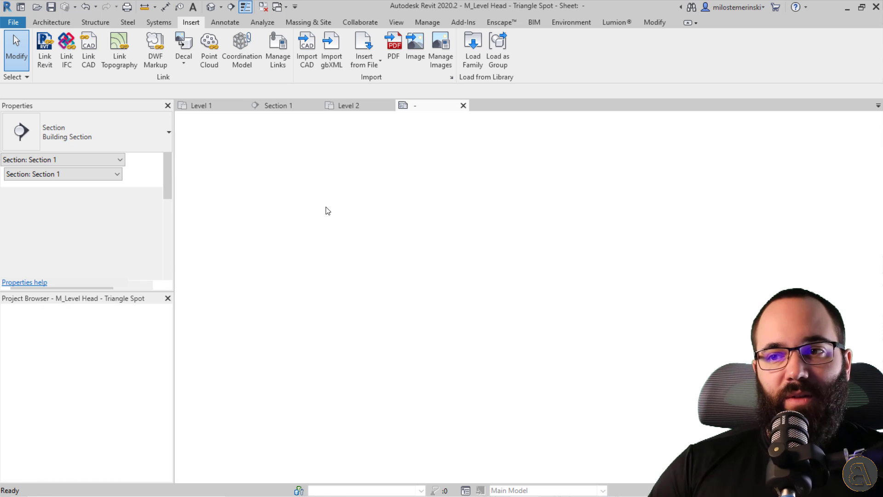
left_click_drag(325, 198, 572, 359)
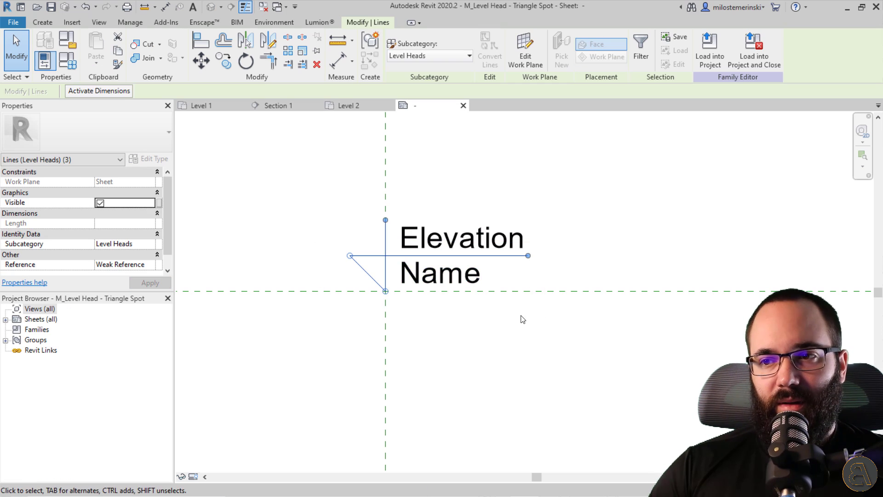
left_click(454, 276, "ctrl")
left_click(483, 236, "ctrl")
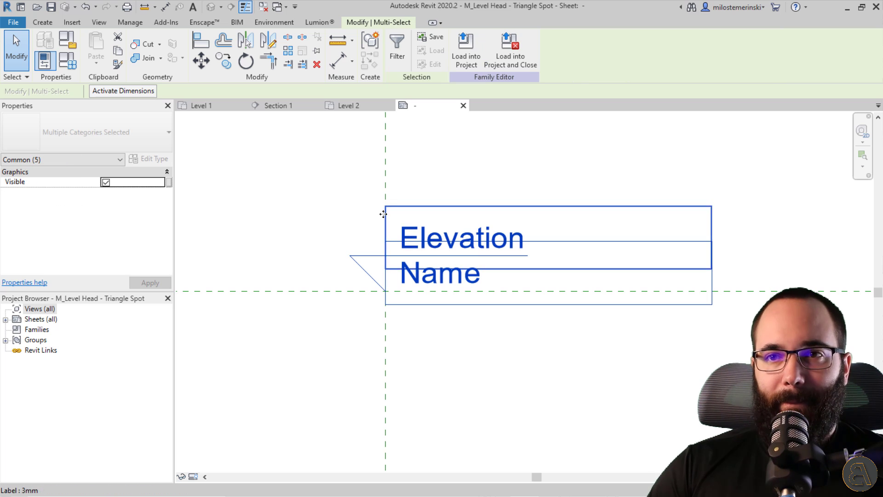
left_click(335, 223)
left_click(468, 233)
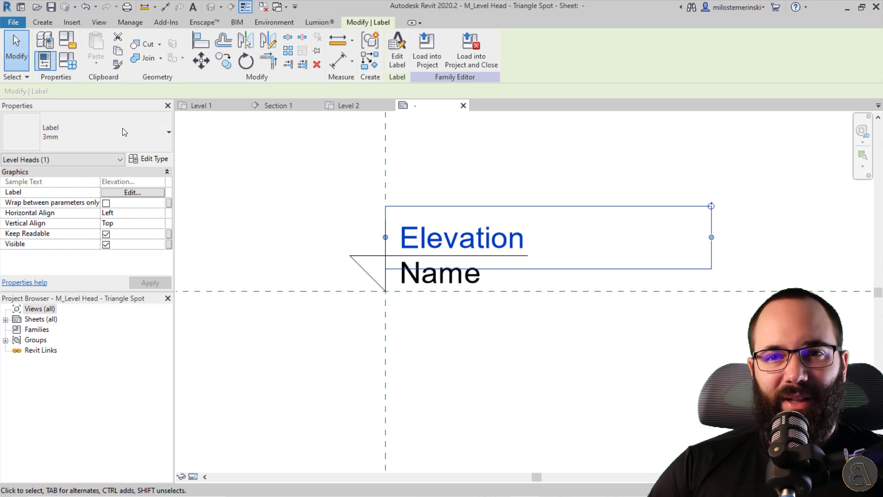
left_click(329, 197)
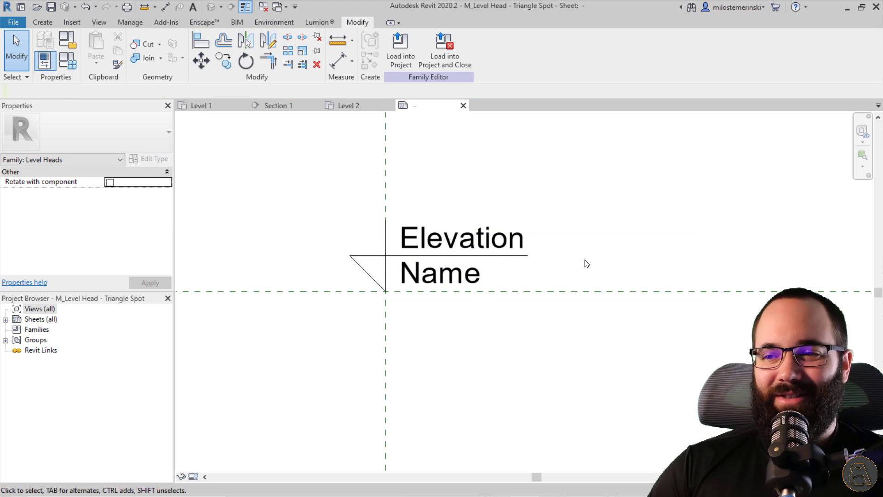
Move the symbol's lines and both labels so the horizontal line's free end meets the vertical reference plane, removing the conflicting constraints
left_click_drag(290, 184, 574, 351)
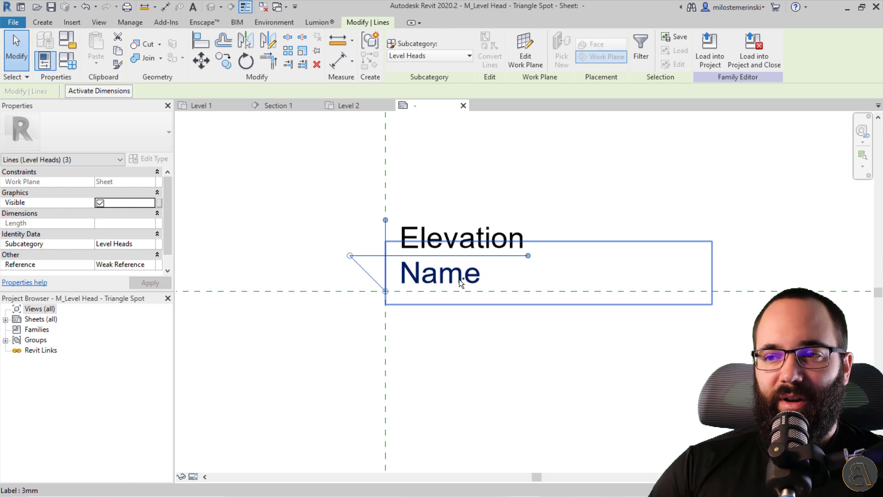
left_click(452, 235, "ctrl")
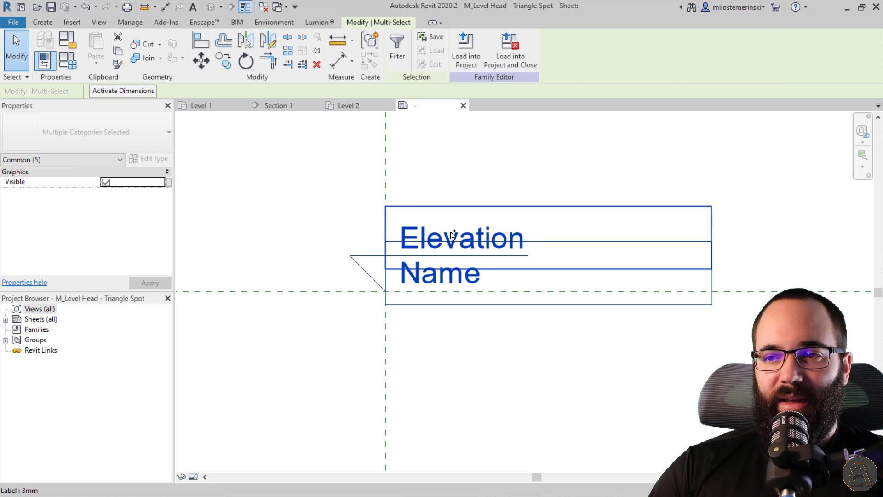
left_click(204, 62)
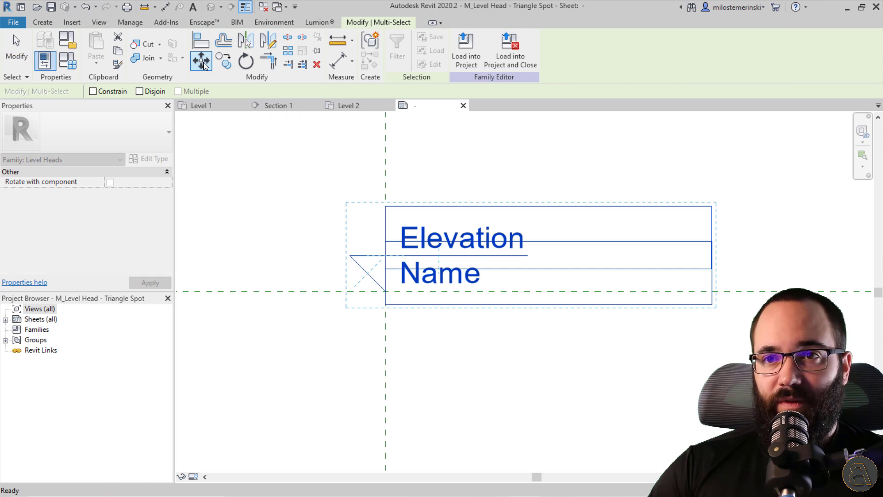
left_click(528, 256)
left_click(386, 256)
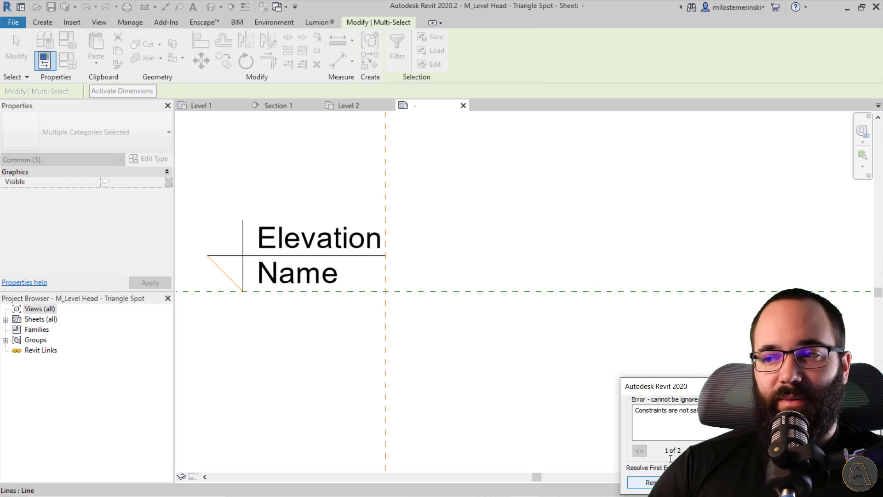
left_click(657, 482)
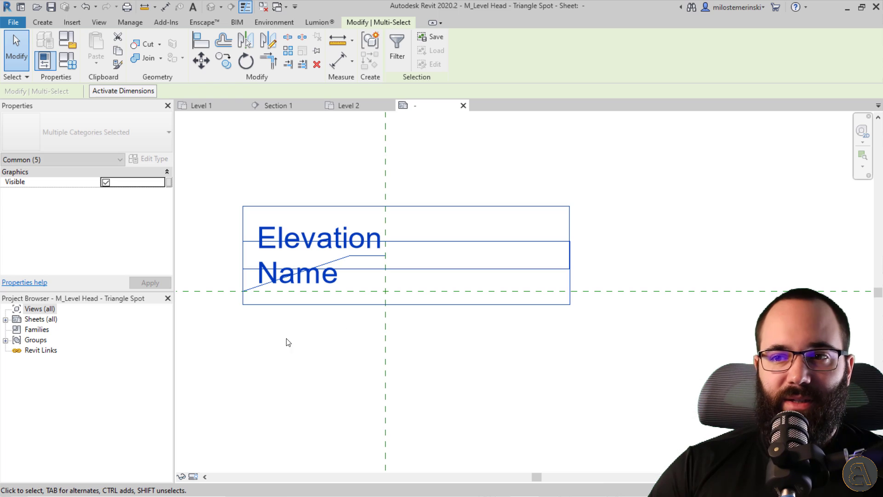
left_click(321, 351)
Restore the triangle outline by setting the slanted line back to 45° and extending the horizontal line to its upper end, removing the conflicting constraints
middle_click_drag(238, 351, 288, 368)
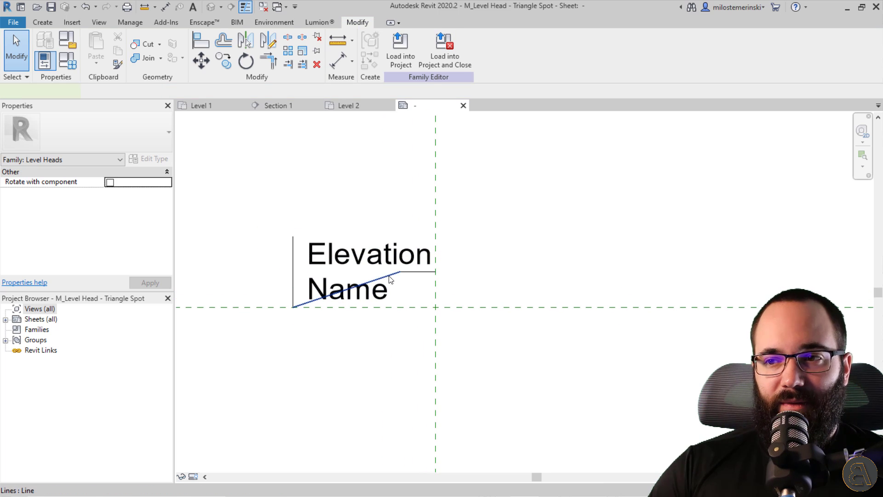
left_click(389, 280)
left_click_drag(400, 271, 257, 271)
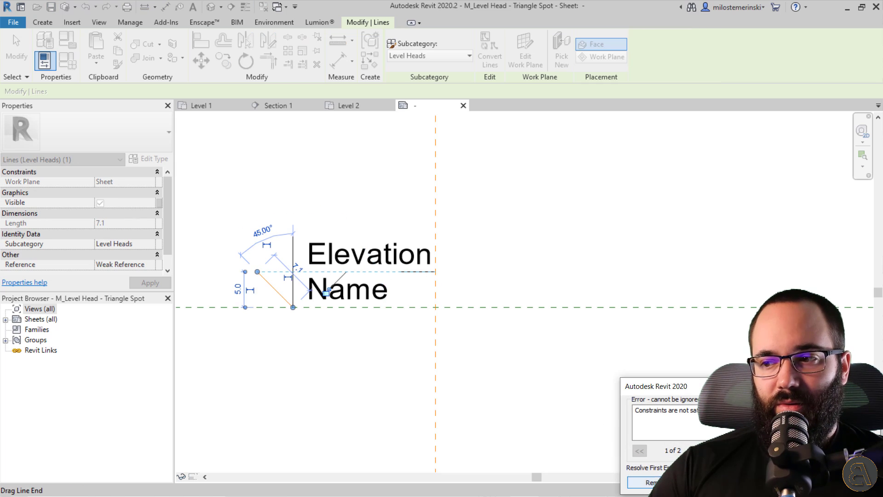
left_click(647, 482)
left_click(400, 272)
left_click_drag(400, 272, 257, 272)
left_click(316, 357)
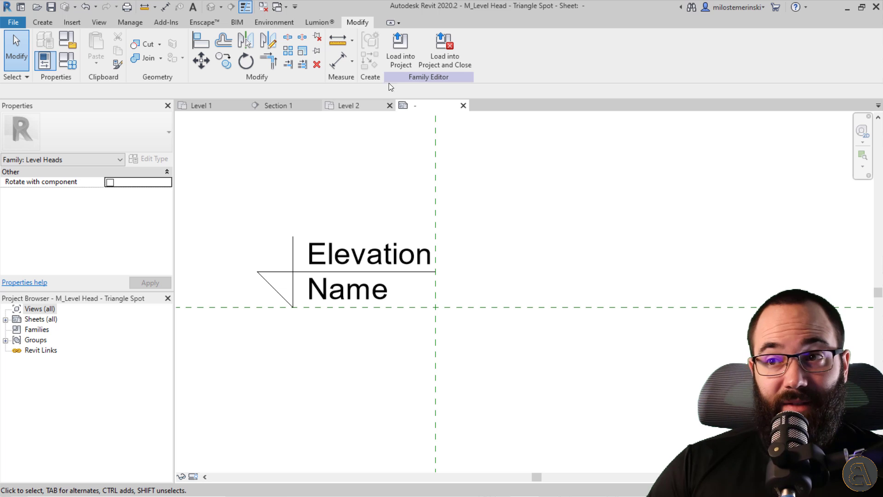
Load the edited triangle level head family into the project, overwriting the existing version, and bring both level heads of Section 1 into view
left_click(400, 49)
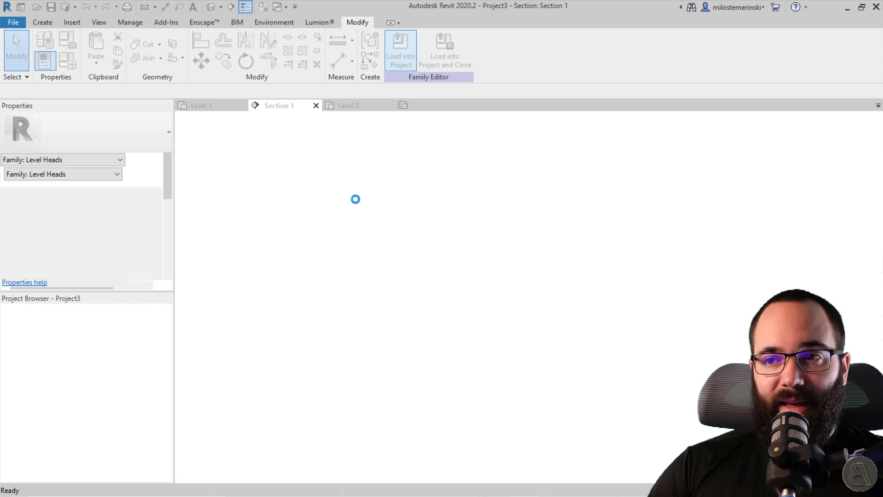
left_click(342, 230)
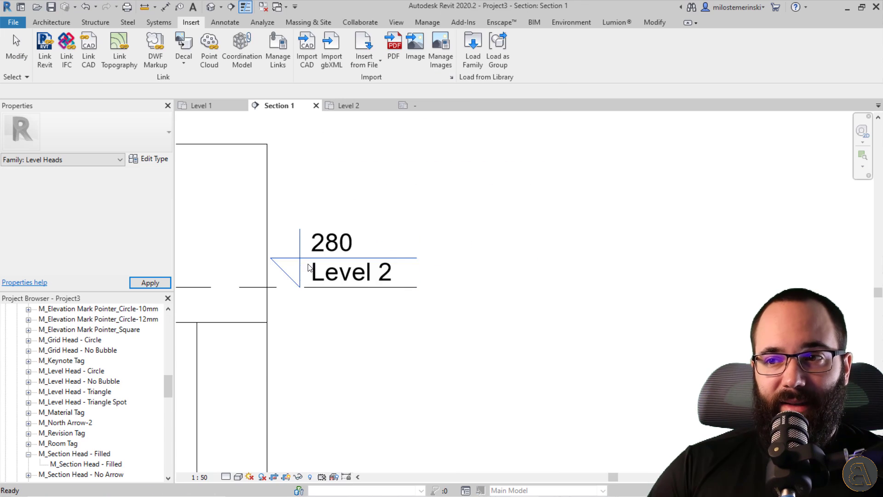
scroll(422, 337, "down", 3)
scroll(523, 299, "down", 5)
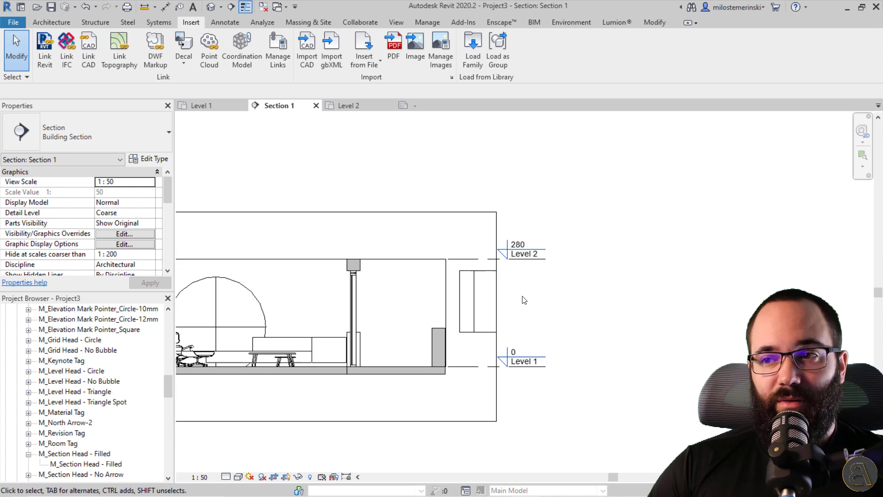
Inspect the reloaded level head at both ends of the Level 2 line in Section 1
middle_click_drag(554, 311, 517, 311)
scroll(276, 250, "up", 4)
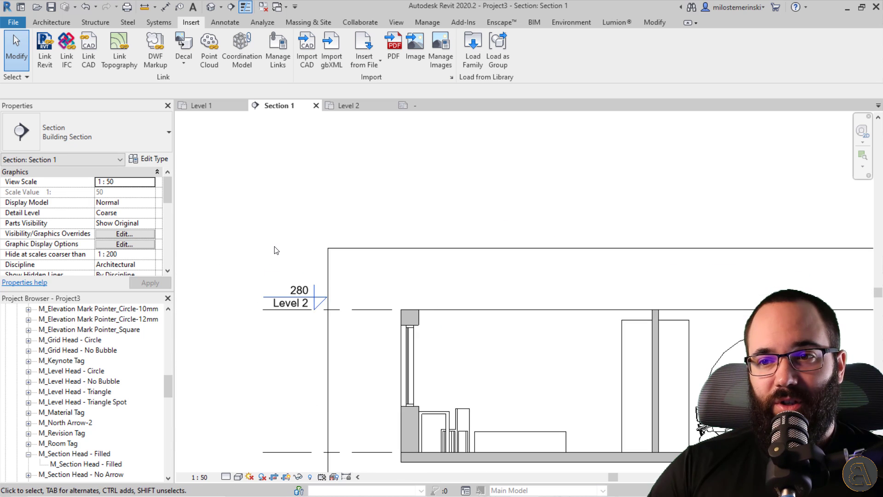
middle_click_drag(531, 340, 405, 293)
scroll(469, 290, "up", 3)
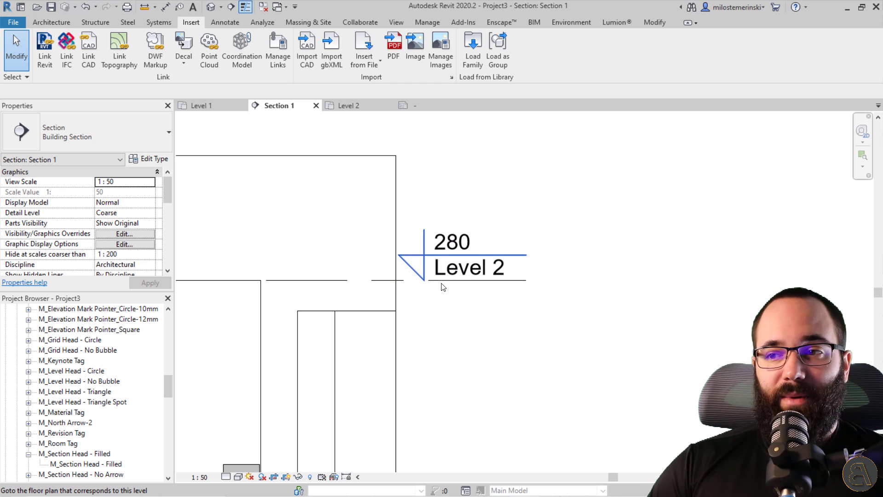
scroll(443, 288, "down", 1)
middle_click_drag(465, 289, 446, 276)
scroll(458, 291, "down", 1)
scroll(441, 259, "up", 2)
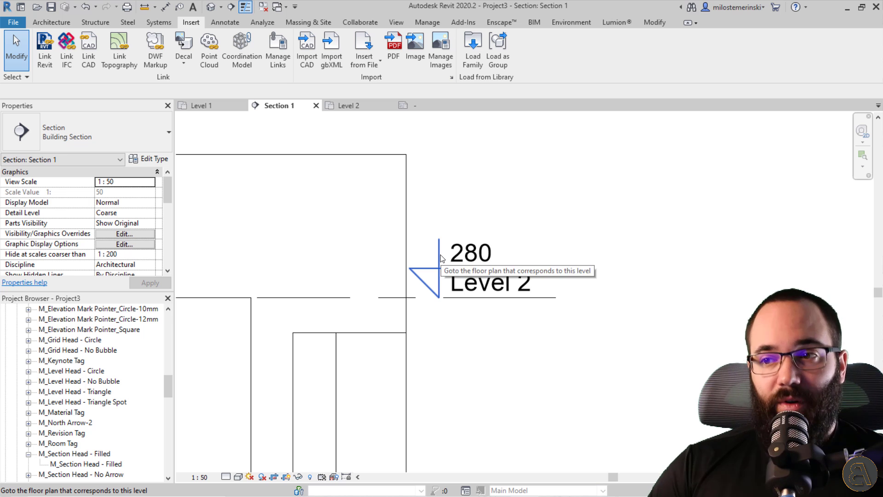
Open the Level 2 floor plan from its level head, and close that plan to return to Section 1
double_click(441, 258)
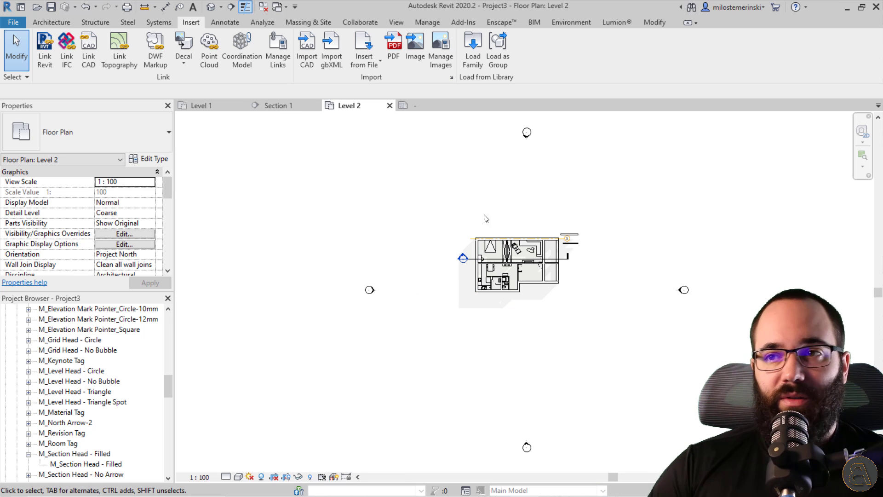
left_click(390, 105)
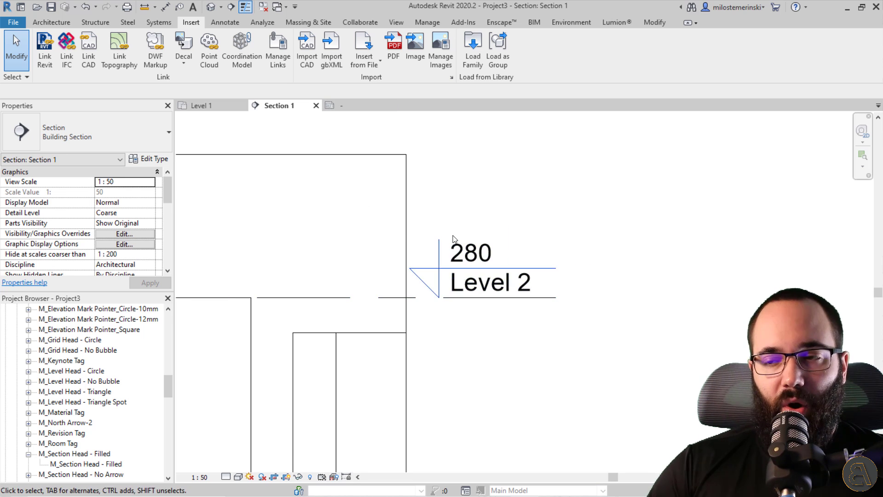
scroll(475, 215, "down", 1)
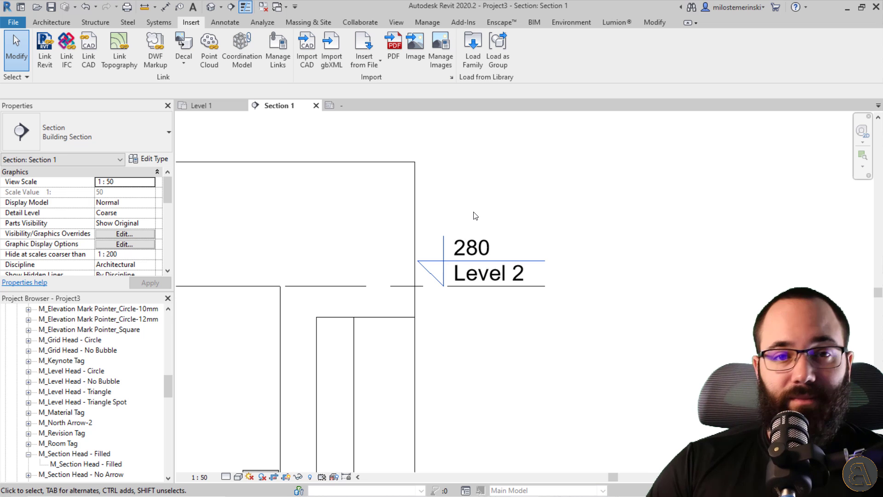
scroll(449, 238, "down", 2)
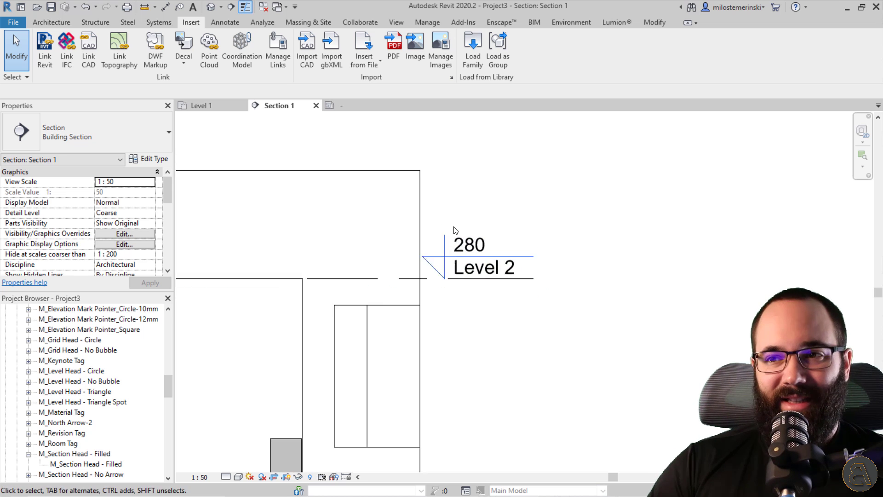
middle_click_drag(449, 238, 516, 231)
In the Level 1 floor plan, open the section line's type properties and those of its assigned section tag
left_click(221, 107)
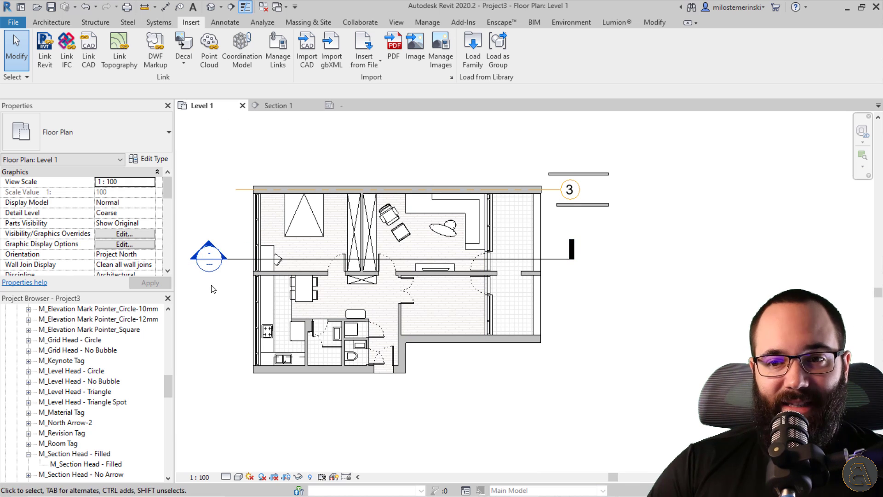
middle_click_drag(208, 295, 239, 297)
left_click(267, 255)
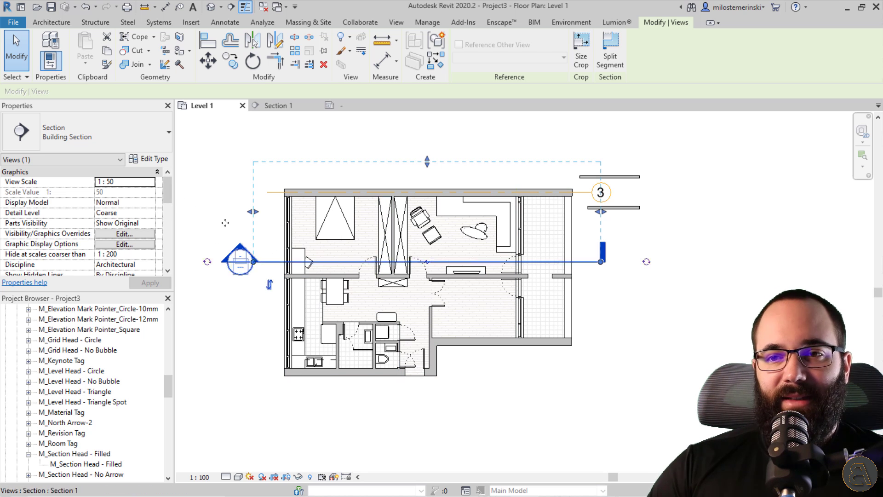
left_click(150, 159)
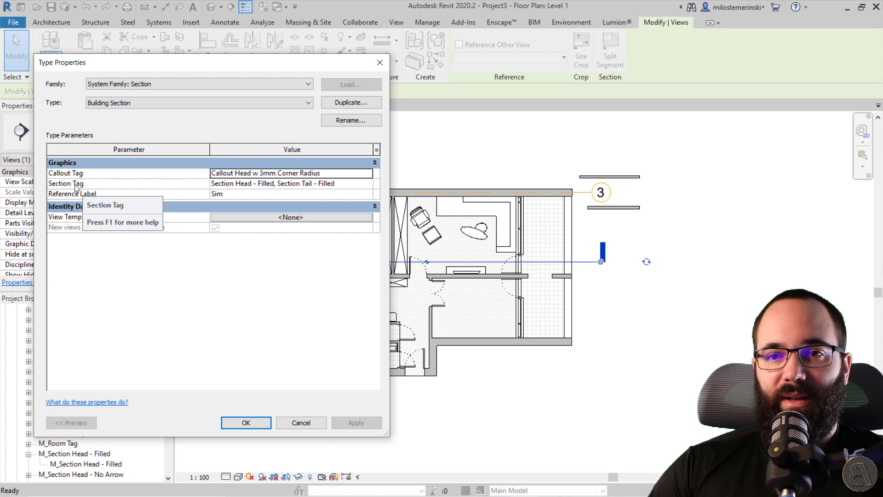
left_click(238, 184)
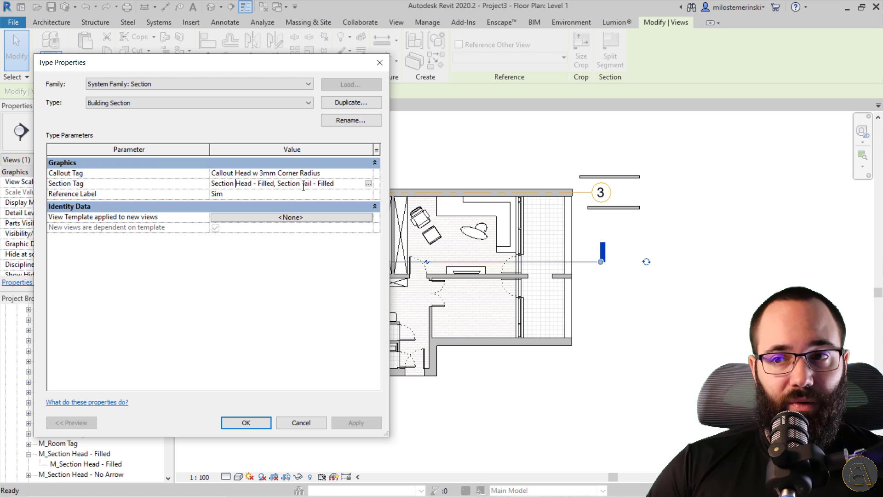
left_click(368, 183)
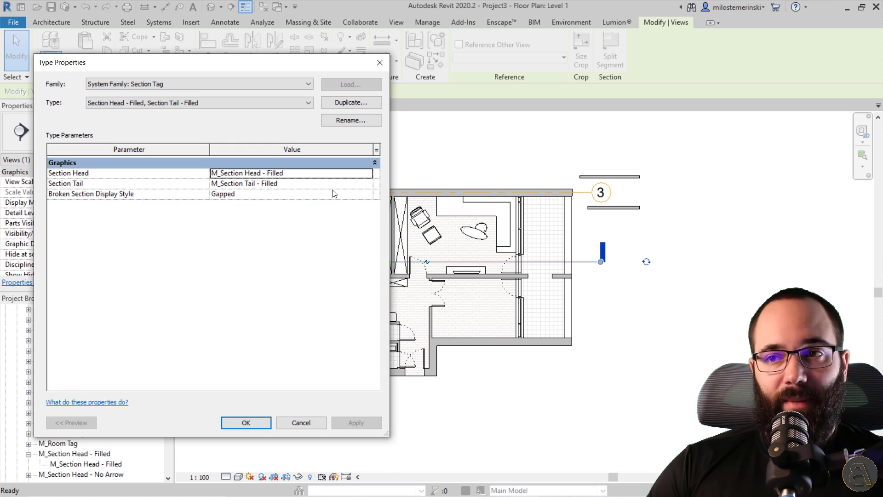
left_click_drag(158, 65, 179, 90)
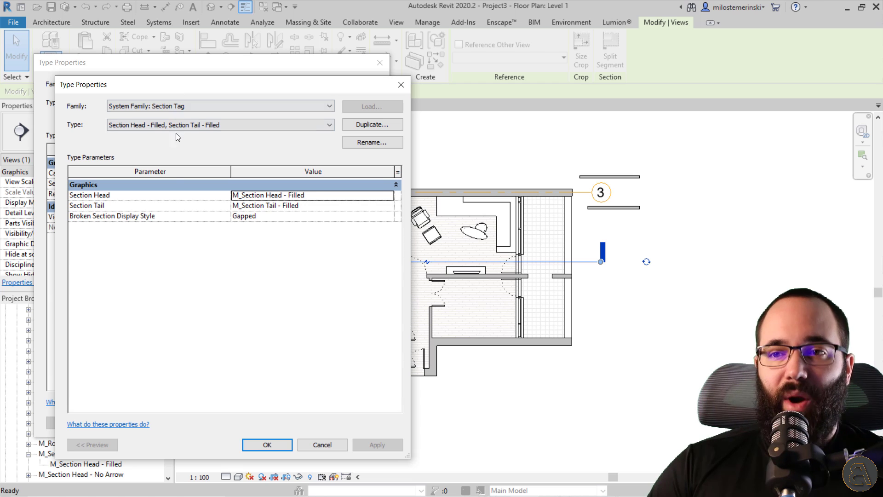
Review the available section tag types and the Section Head and Section Tail families assigned to the current one
left_click(135, 128)
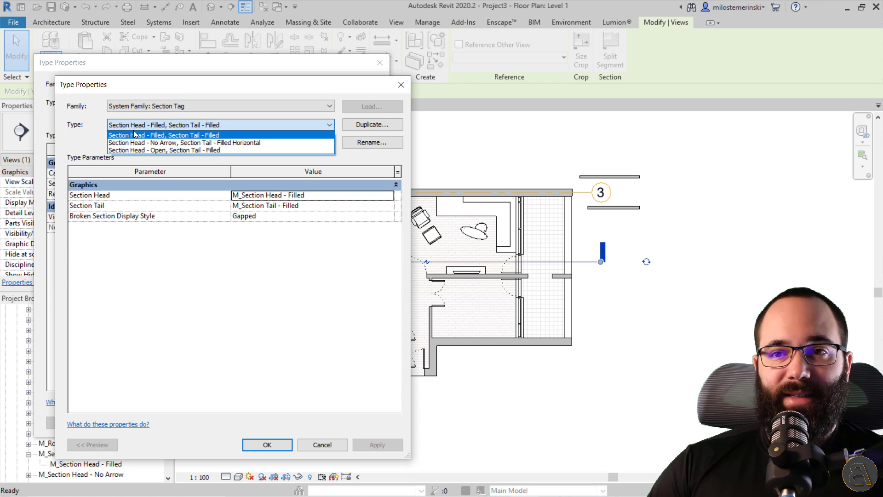
left_click(136, 123)
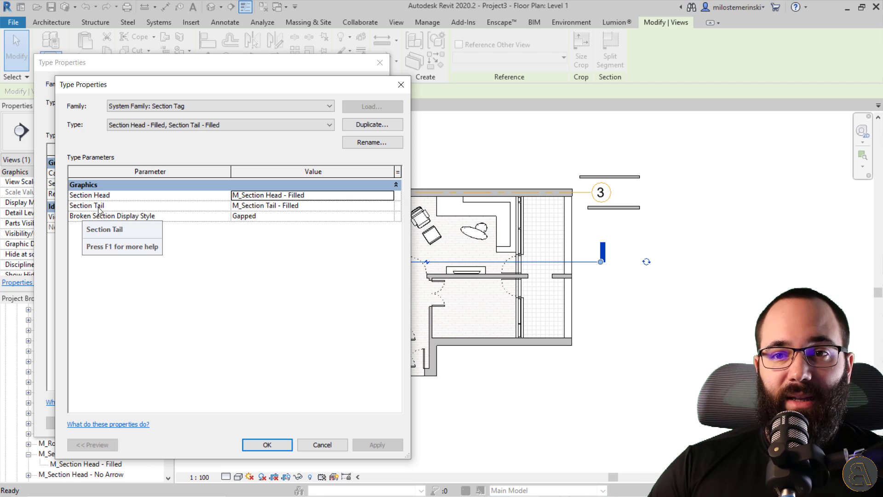
left_click(343, 201)
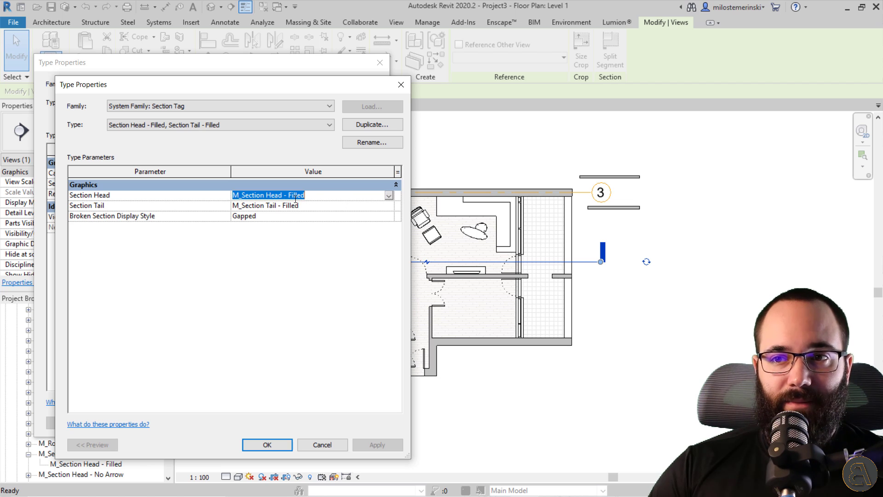
left_click(279, 207)
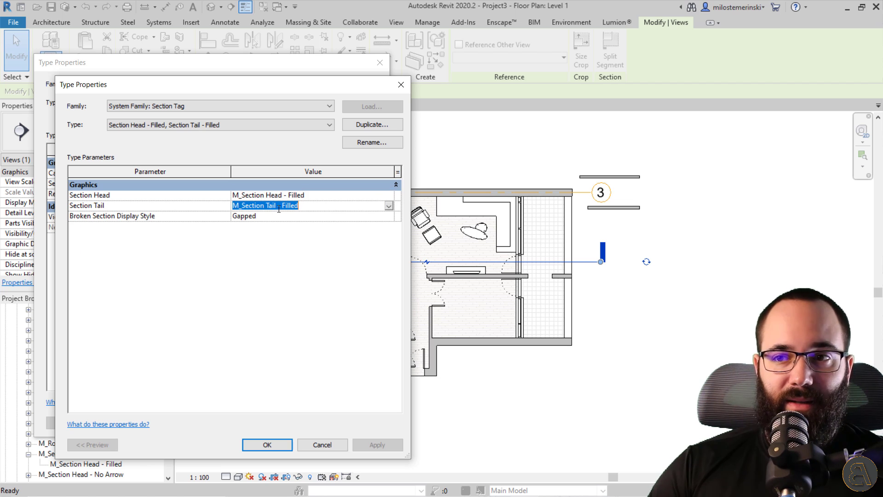
left_click(319, 205)
left_click(317, 200)
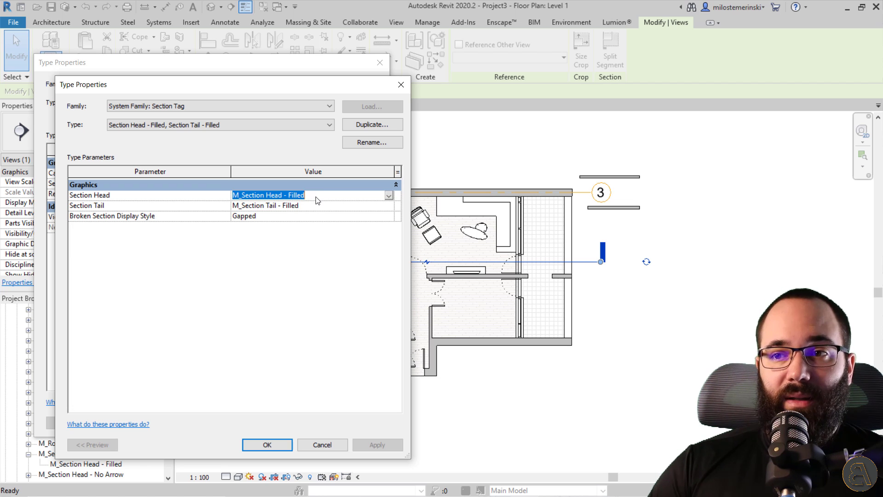
left_click(320, 208)
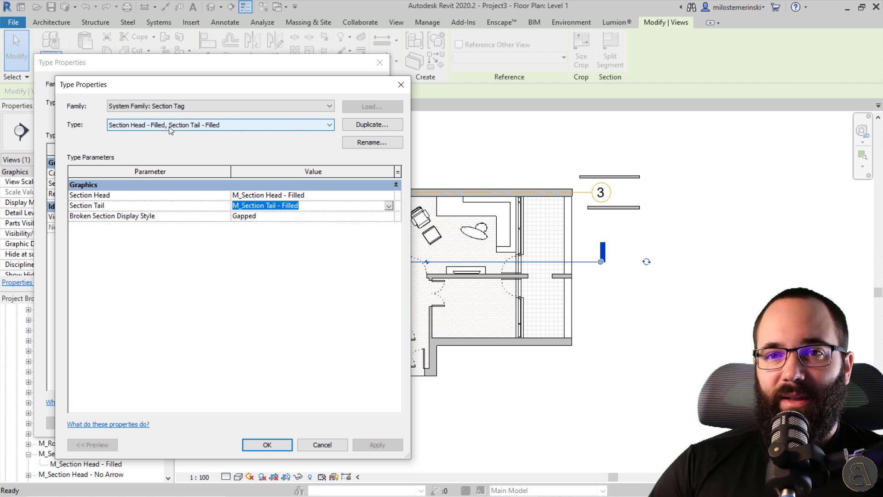
Duplicate the section tag type as "Section Head - Filled, Section Tail - Filled - NEW" and apply it to the Building Section type
left_click(363, 124)
left_click(451, 195)
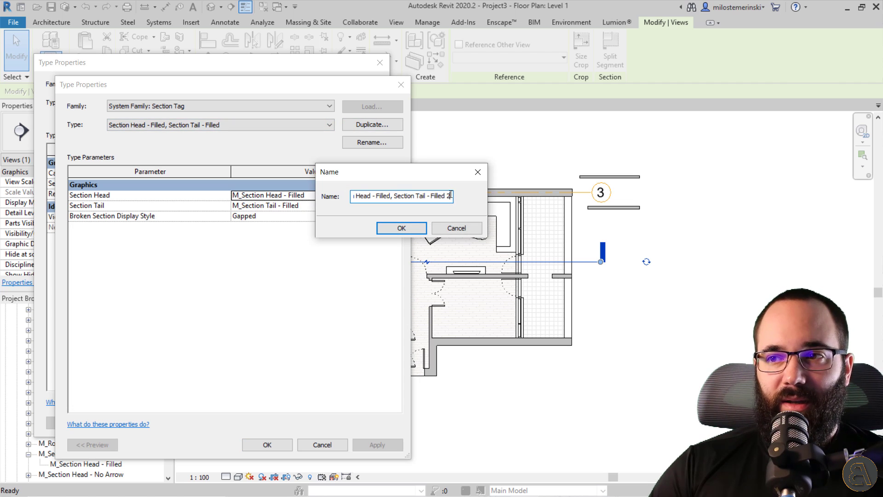
key("BackSpace")
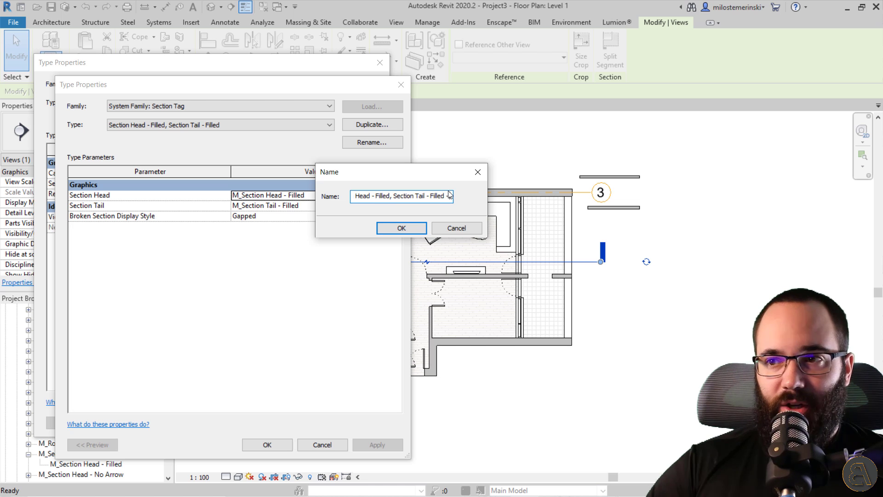
type("- NEW")
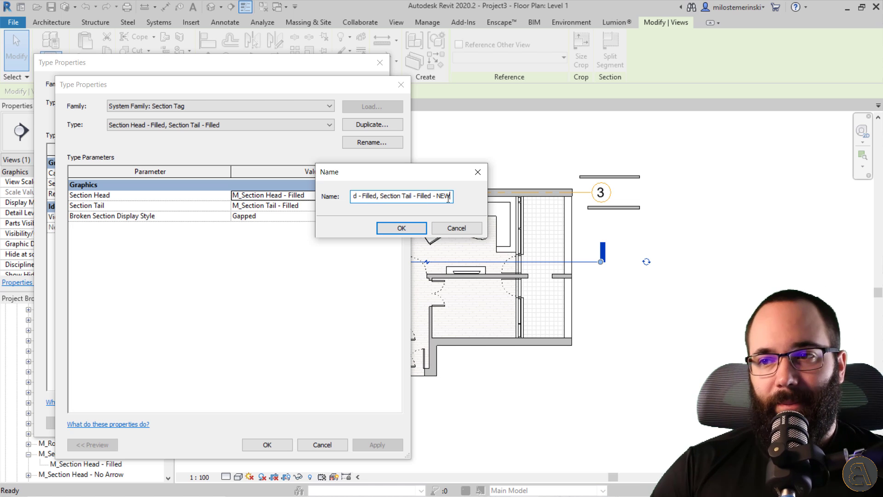
left_click(400, 228)
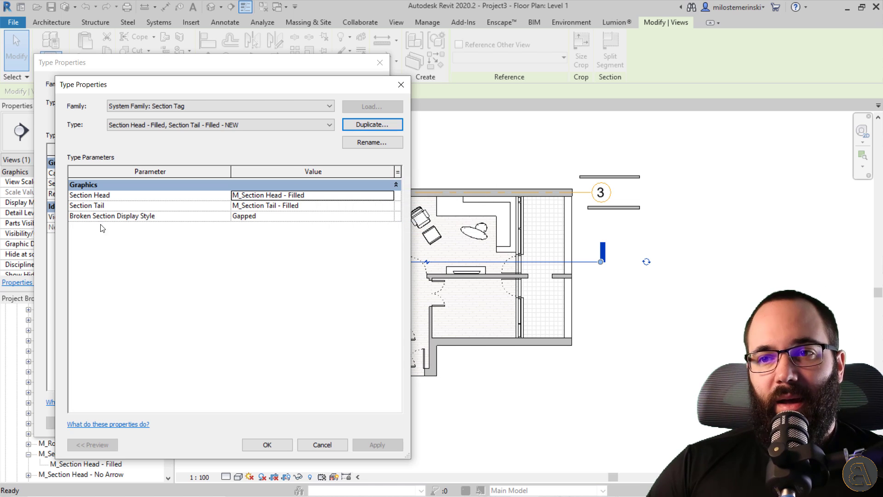
left_click(266, 444)
left_click(245, 422)
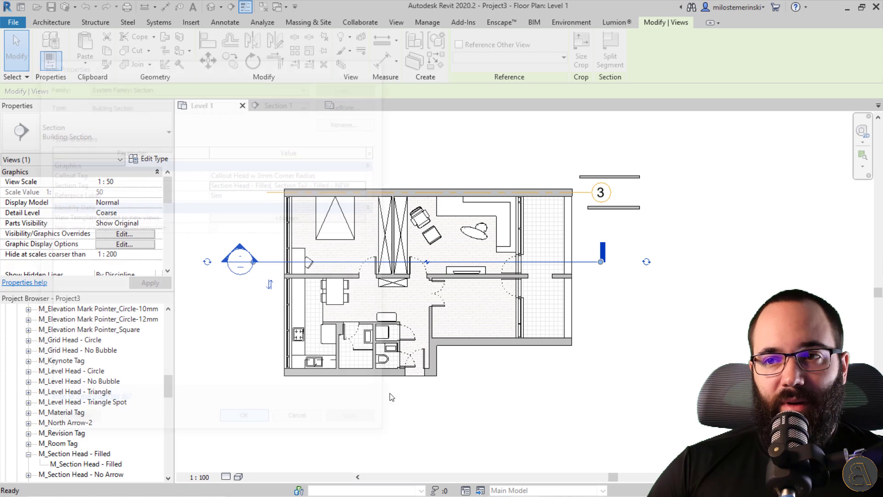
left_click(217, 127)
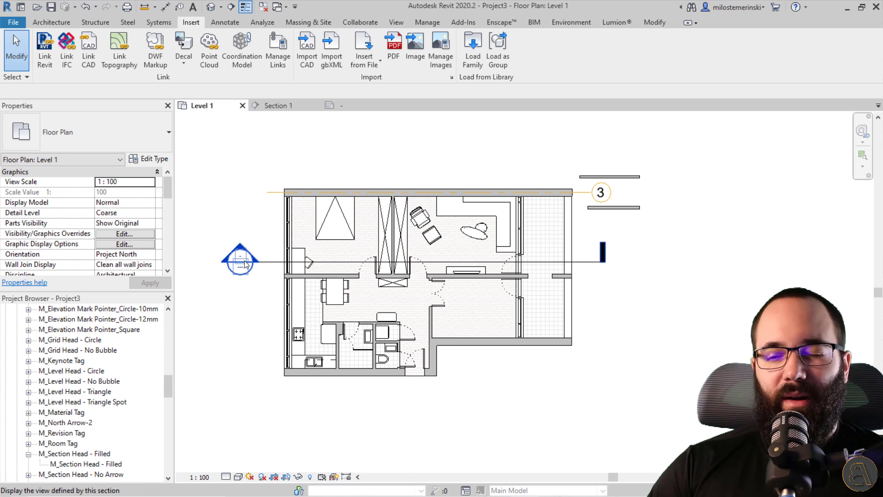
Find the M_Section Head - Filled family in the project's annotation families and open it for editing
scroll(69, 369, "down", 3)
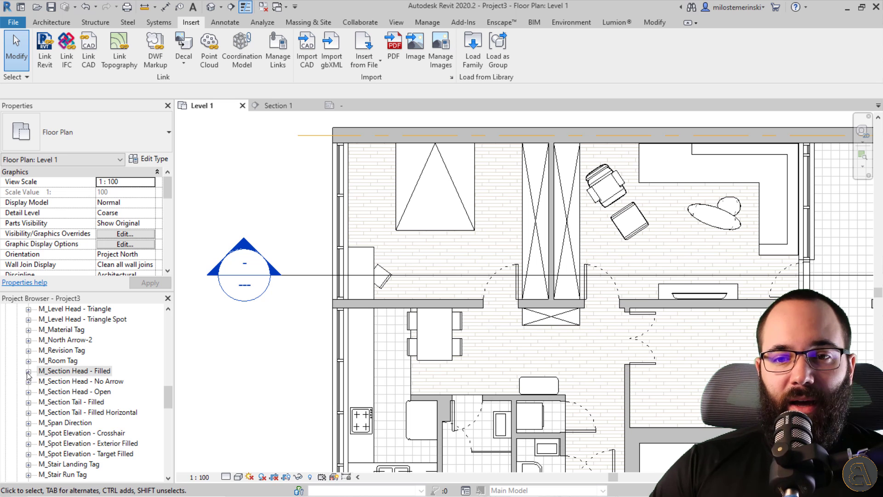
left_click(28, 371)
left_click(65, 382)
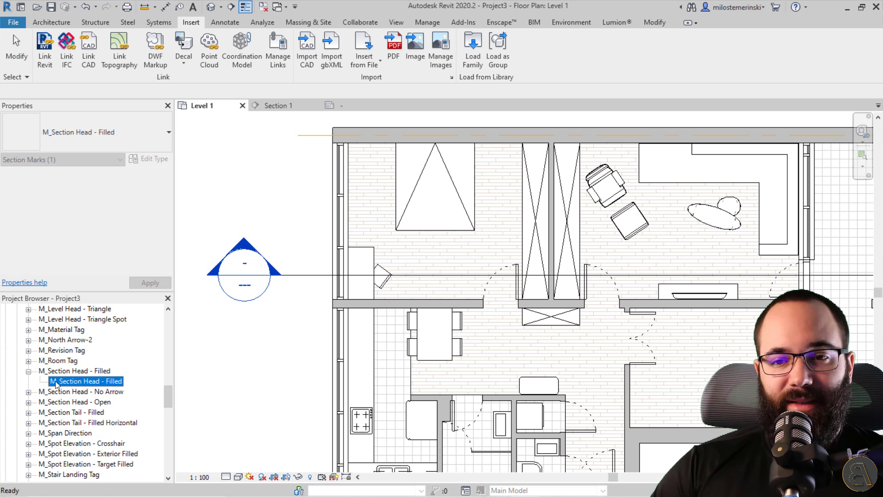
left_click(29, 372)
right_click(75, 371)
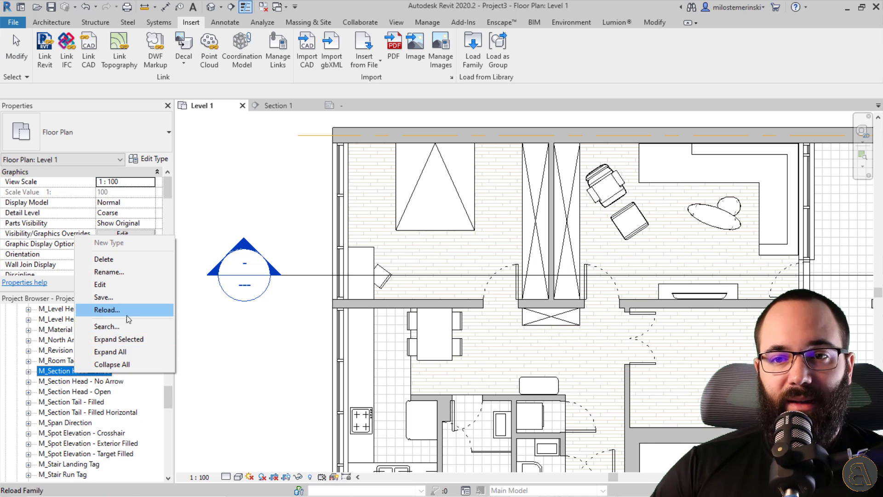
left_click(120, 285)
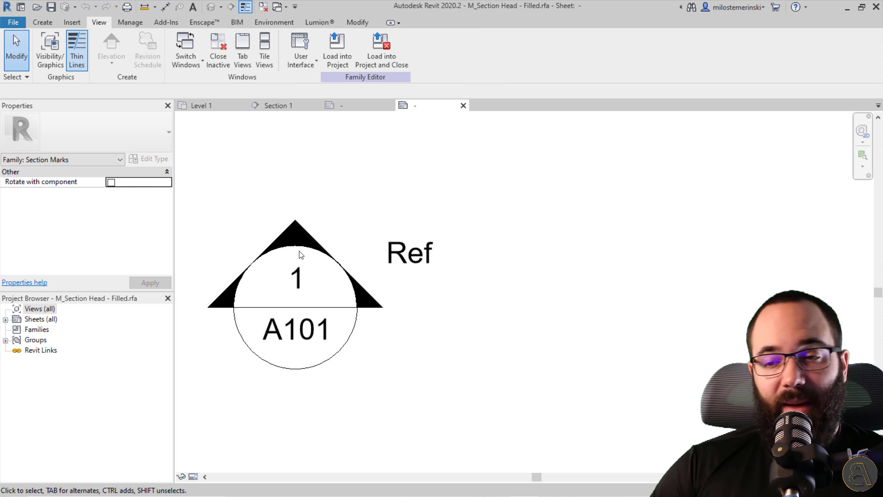
Examine the section head symbol's geometry and labels in the family, and return to the Level 1 floor plan
middle_click_drag(331, 211, 351, 217)
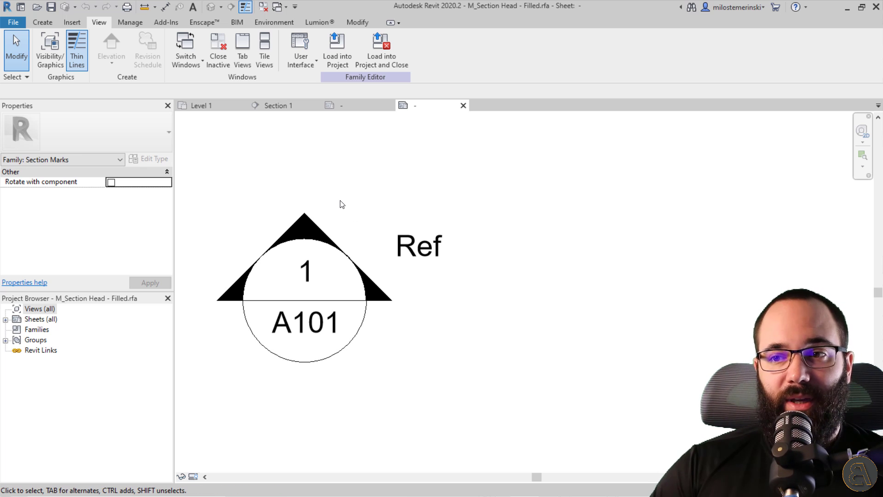
middle_click_drag(257, 223, 281, 222)
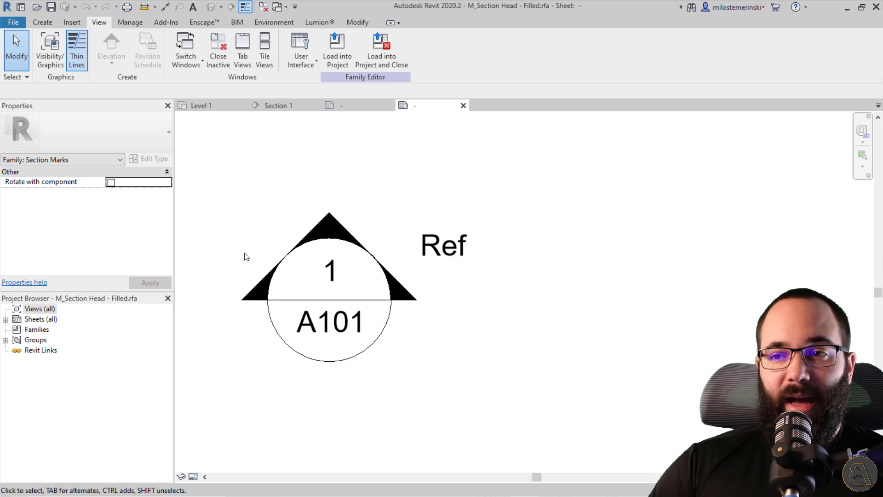
left_click(209, 106)
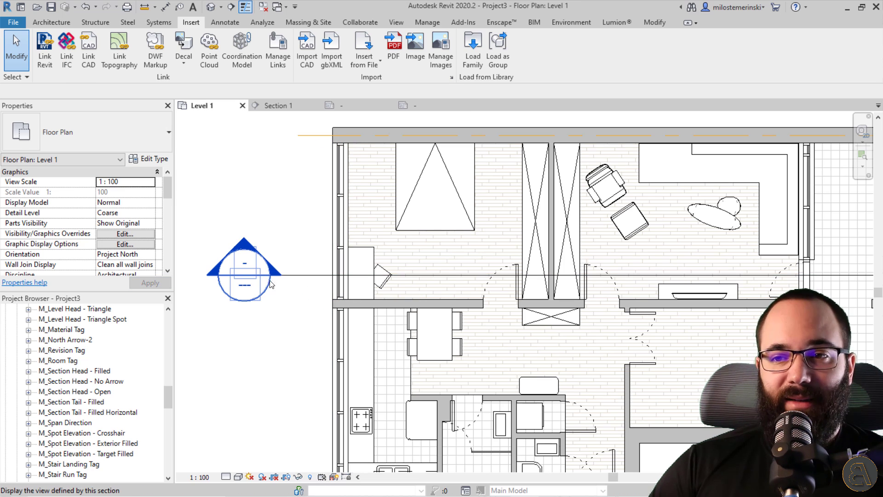
Return to the M_Section Head - Filled family and turn on the visibility of Reference Planes in its sheet view
left_click(414, 106)
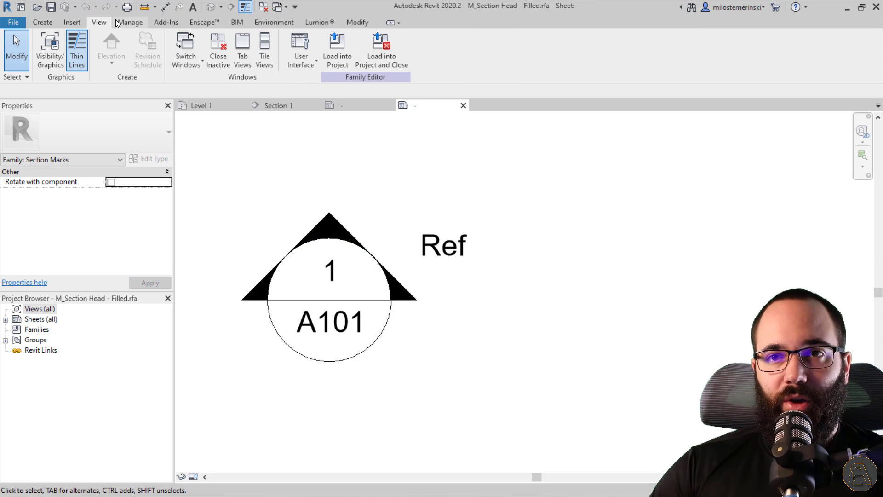
left_click(55, 65)
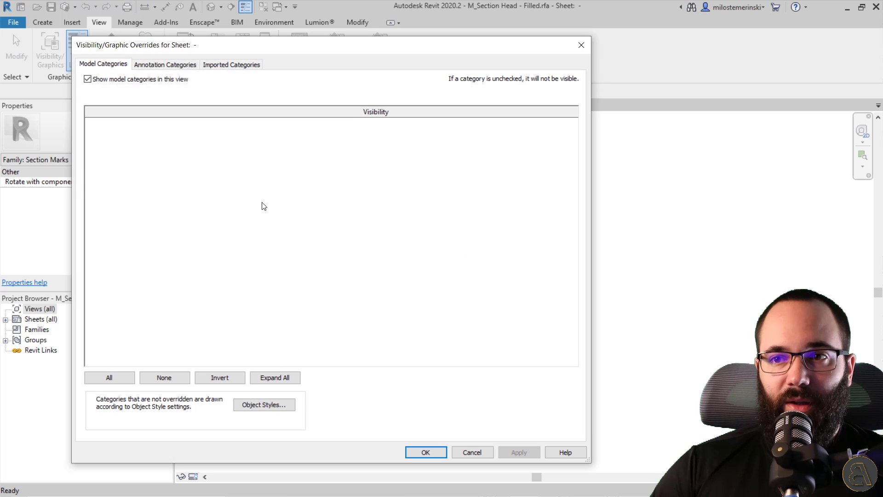
left_click(170, 65)
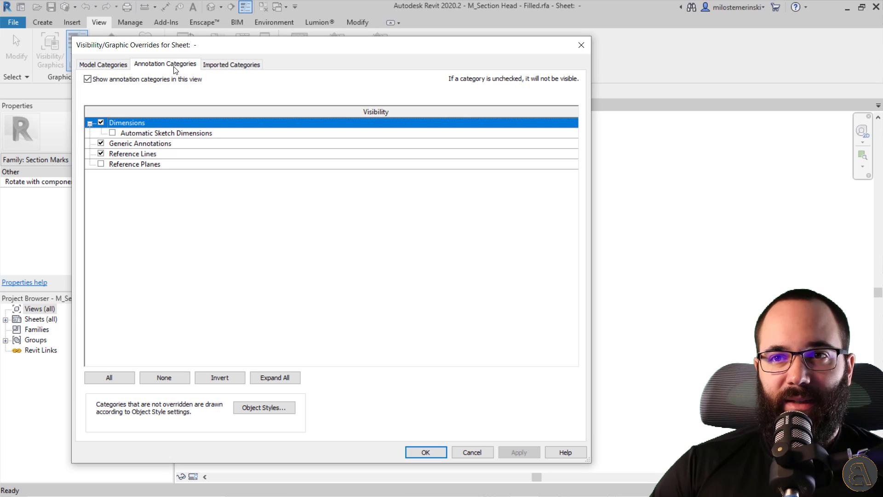
left_click(101, 164)
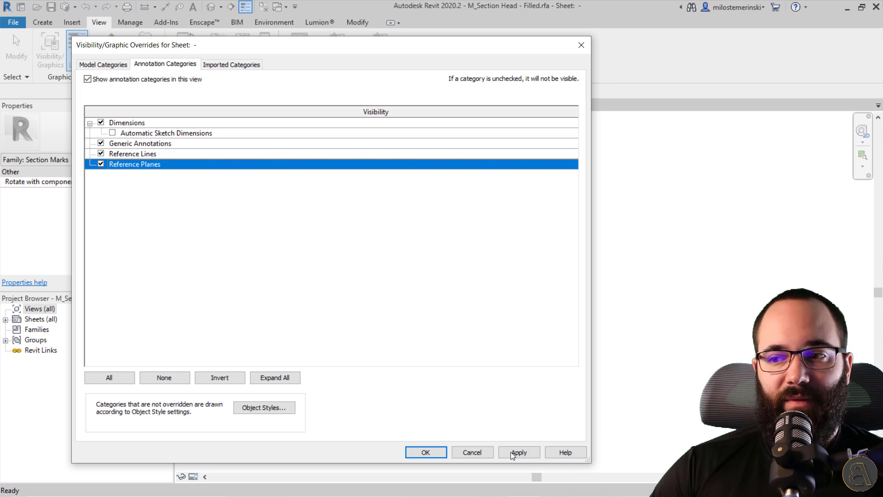
left_click(512, 453)
left_click(426, 453)
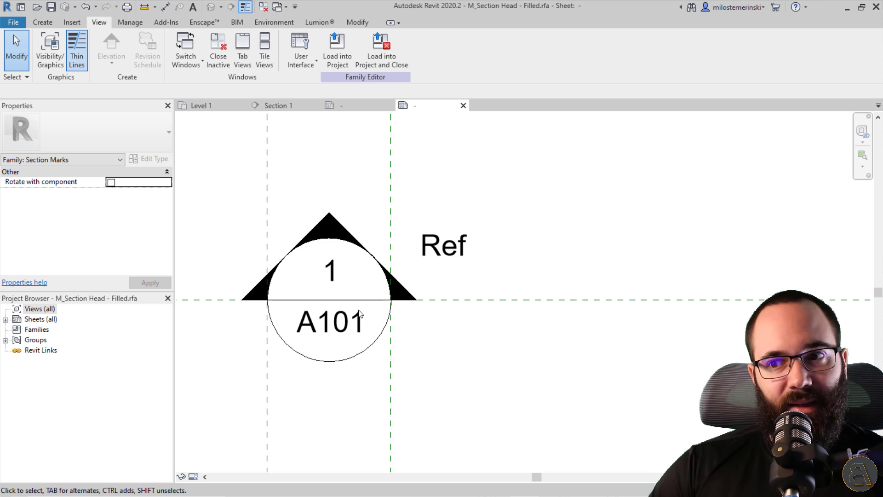
Set the radius of the section head's lower half-circle to 4 mm
scroll(278, 299, "down", 2)
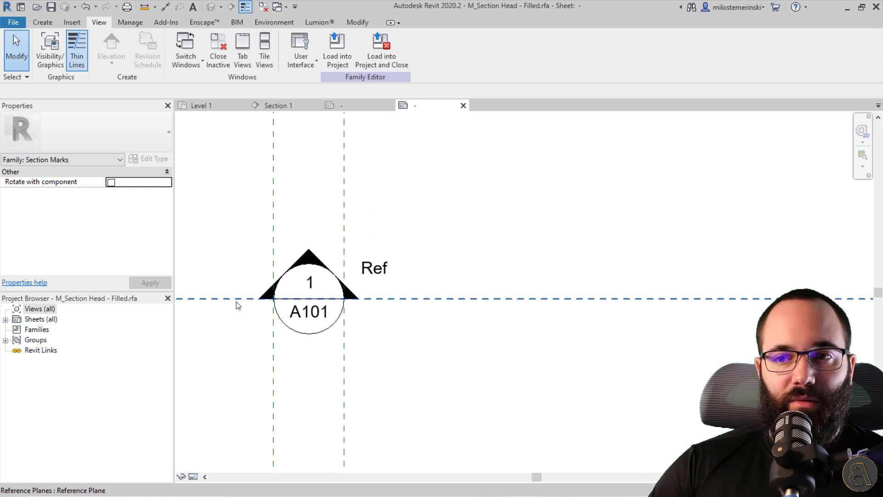
scroll(314, 324, "up", 2)
left_click(320, 324)
left_click(272, 284)
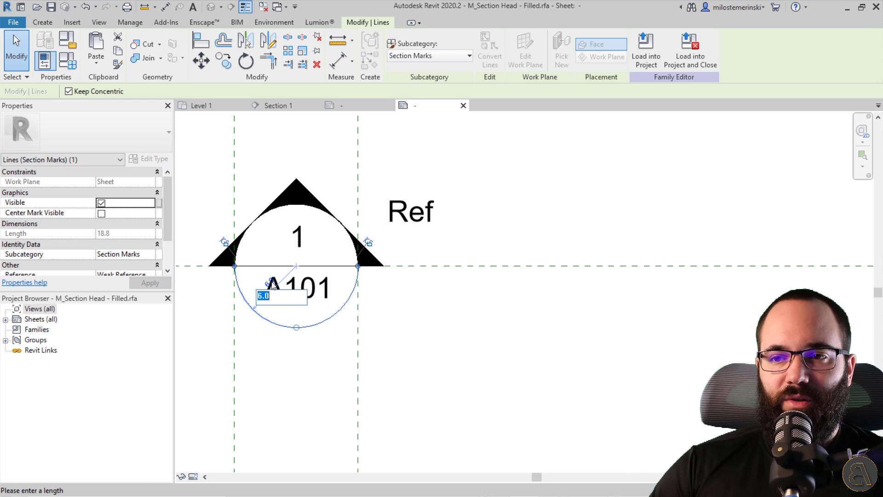
type("4")
key("Return")
key("Escape")
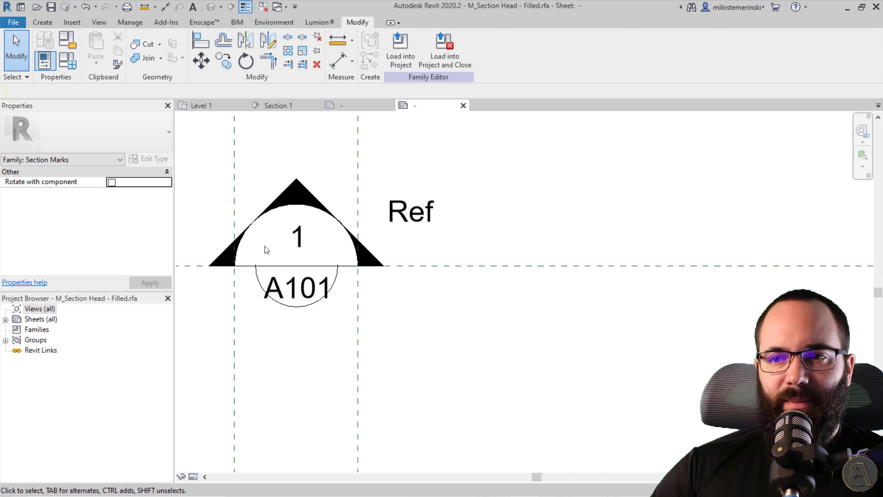
Set the radius of the section head's upper half-circle to 4 mm
left_click(265, 214)
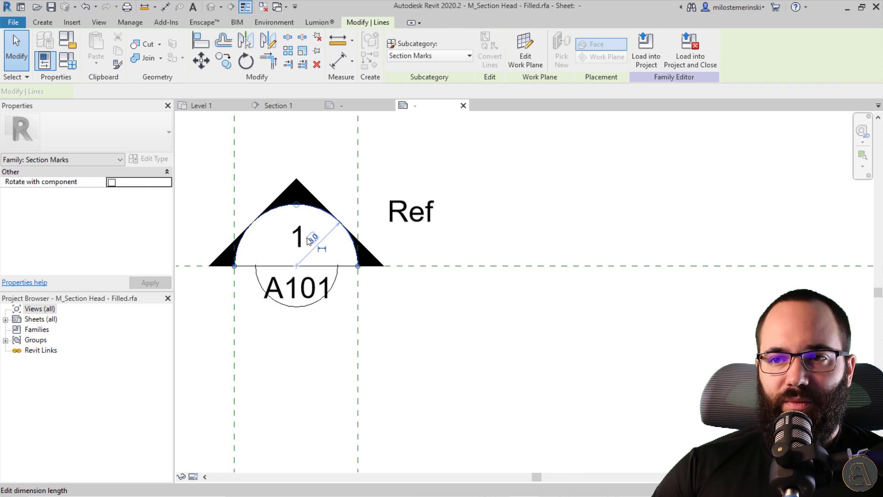
left_click(314, 238)
type("4")
key("Return")
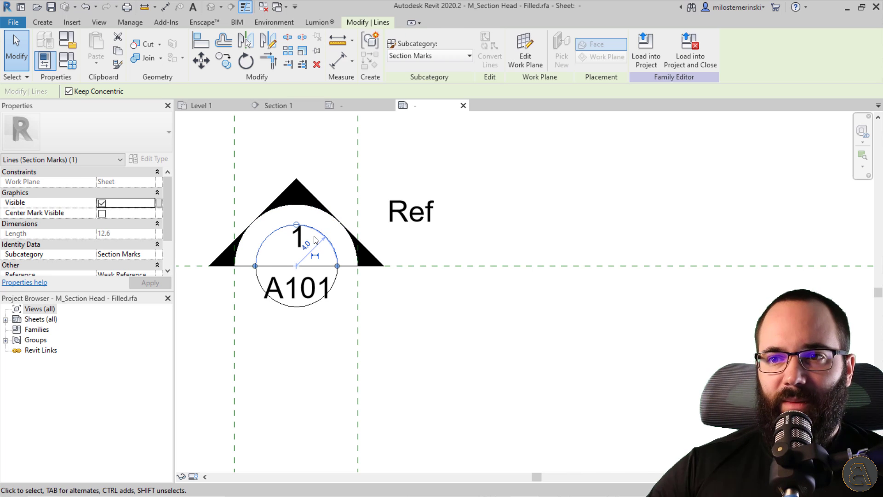
key("Escape")
Nudge the detail number label "1" downward so it sits inside the upper half of the smaller circle
scroll(343, 199, "up", 2)
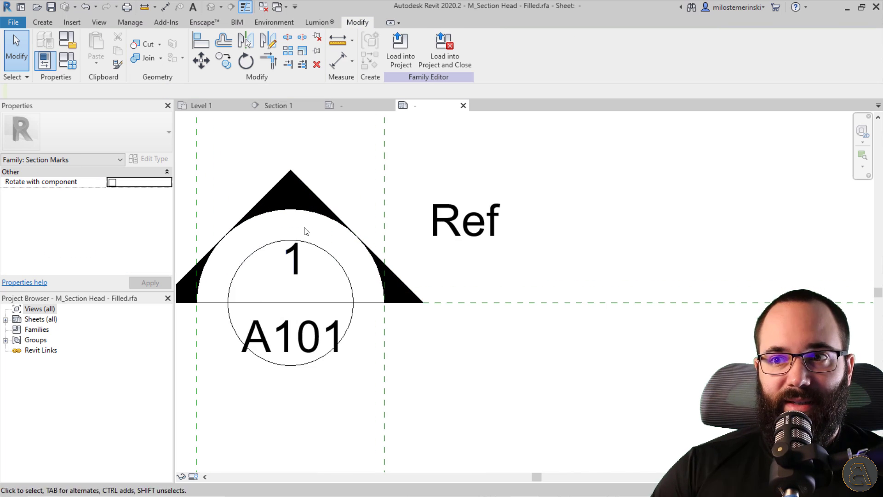
middle_click_drag(304, 231, 300, 240)
scroll(290, 273, "up", 1)
left_click(283, 264)
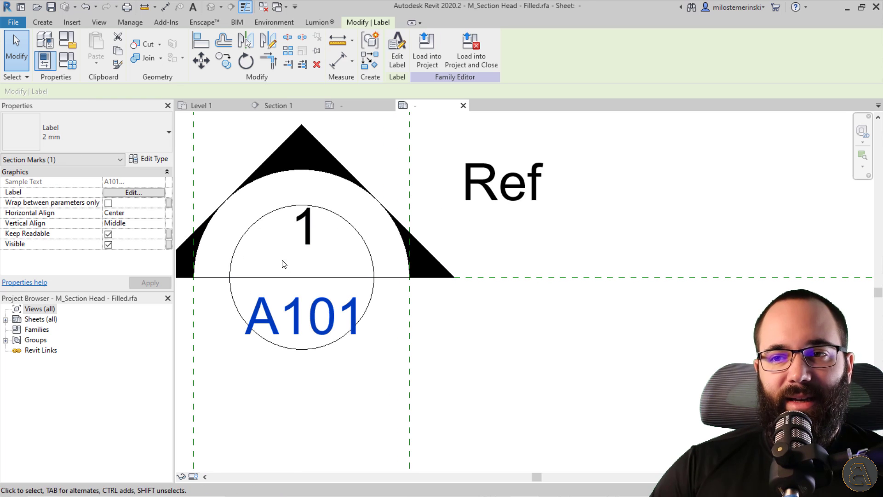
left_click(305, 226)
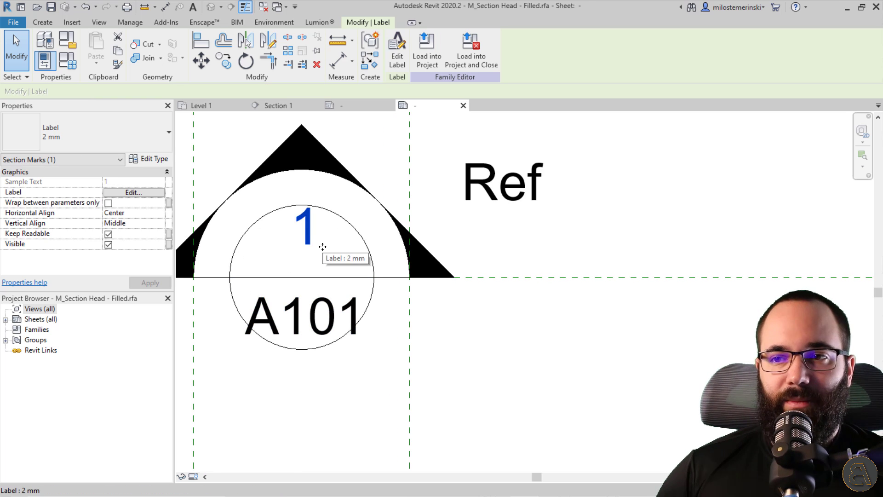
key("Down")
key("Down")
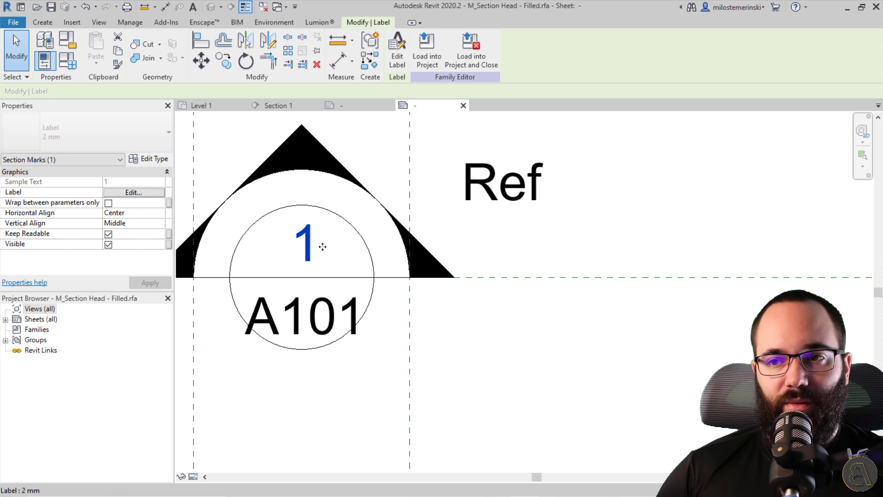
key("Down")
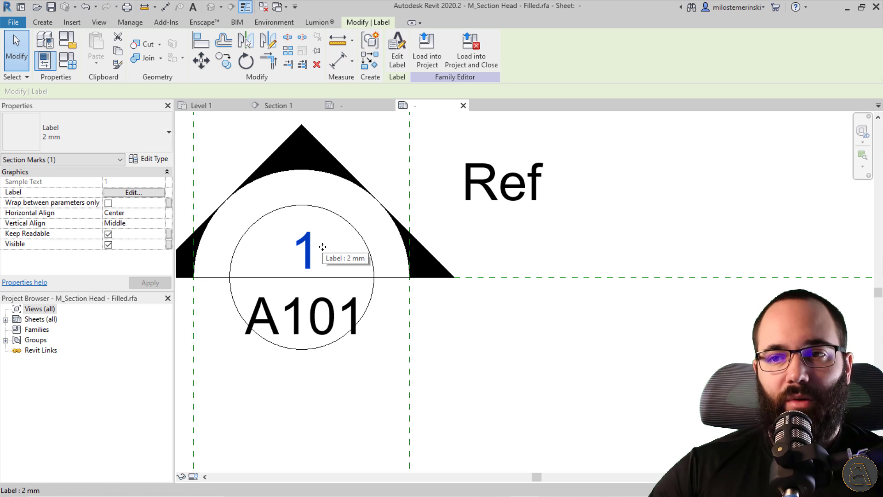
Duplicate the A101 label's type as "1.5 mm" and reduce its text size to match the name
left_click(307, 337)
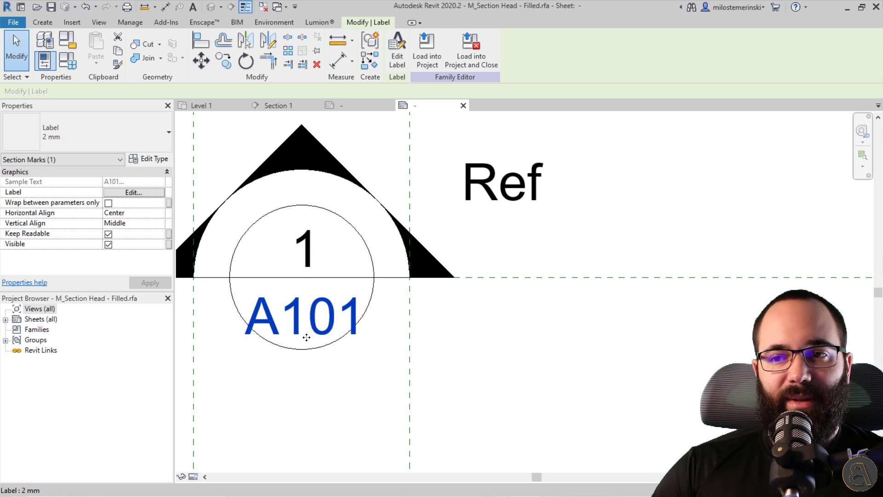
left_click(155, 161)
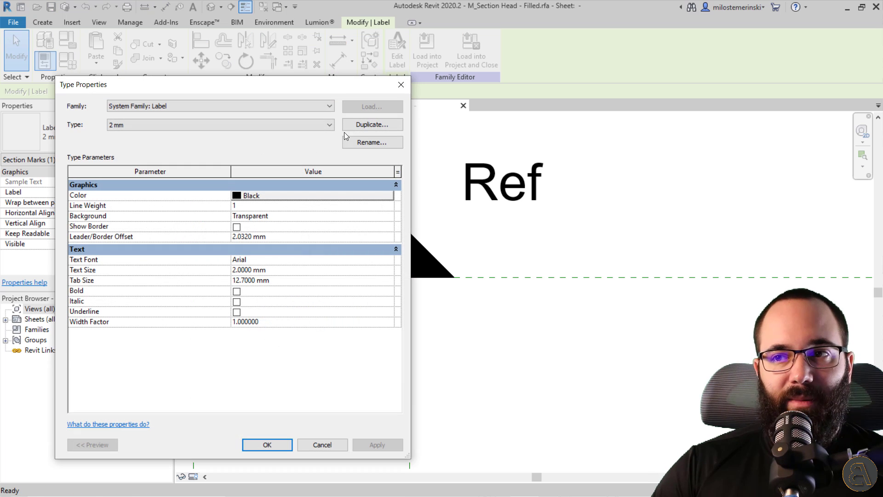
left_click(357, 125)
left_click(386, 193)
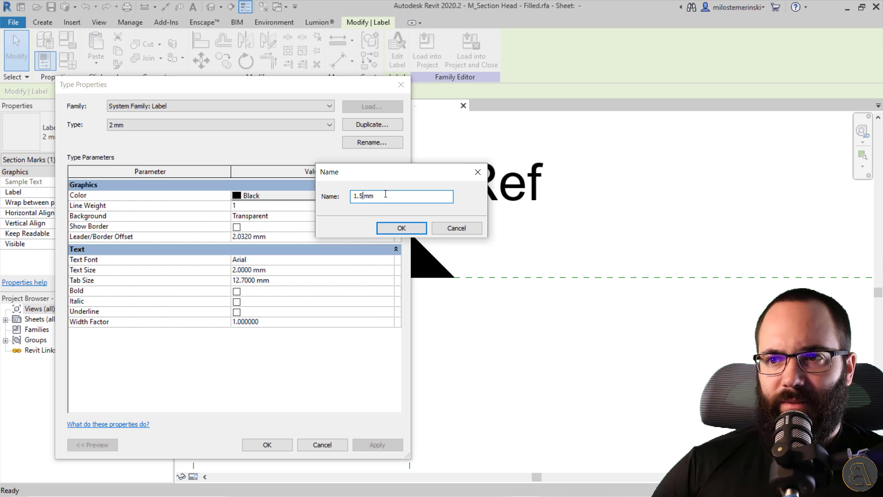
left_click(406, 230)
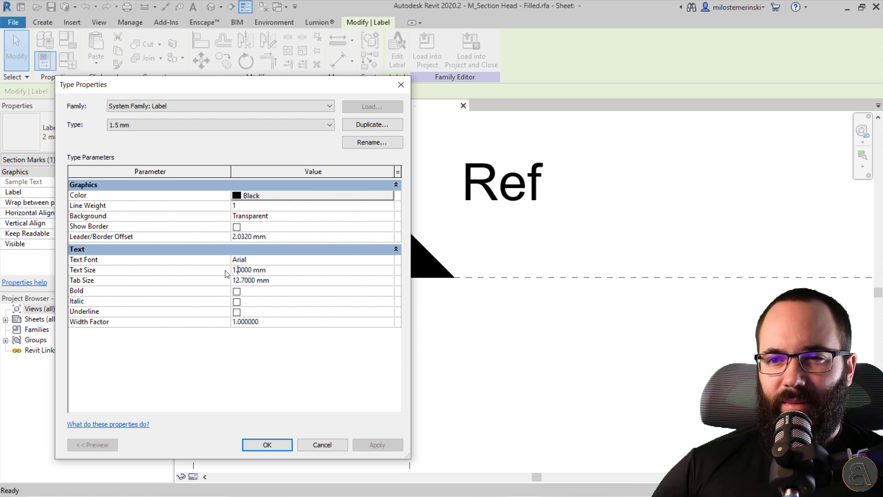
left_click(270, 443)
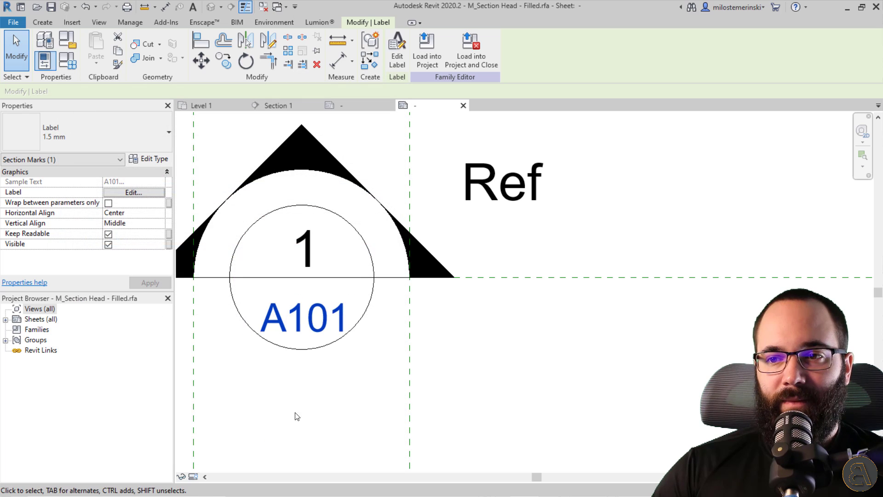
Nudge the A101 label upward, closer to the circle's horizontal dividing line
left_click(315, 347)
left_click(310, 335)
key("Up")
key("Up")
key("Up")
key("Up")
key("Up")
key("Up")
key("Up")
key("Up")
key("Up")
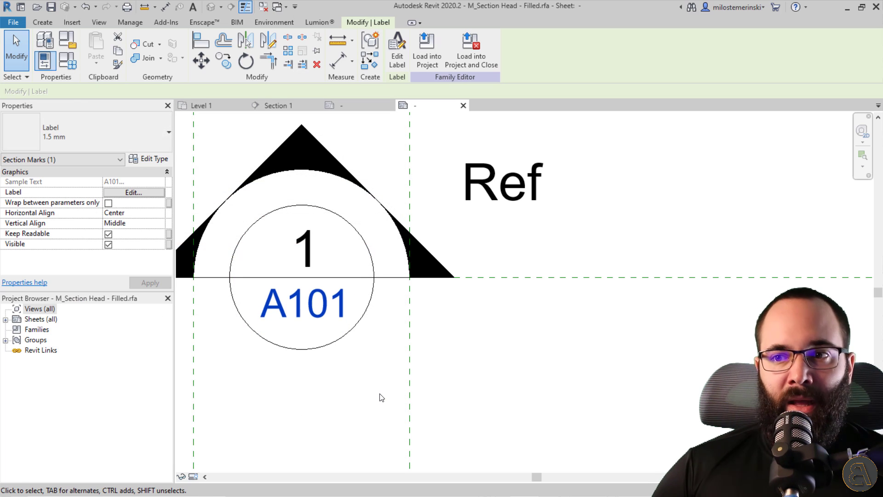
left_click(396, 398)
scroll(424, 416, "down", 1)
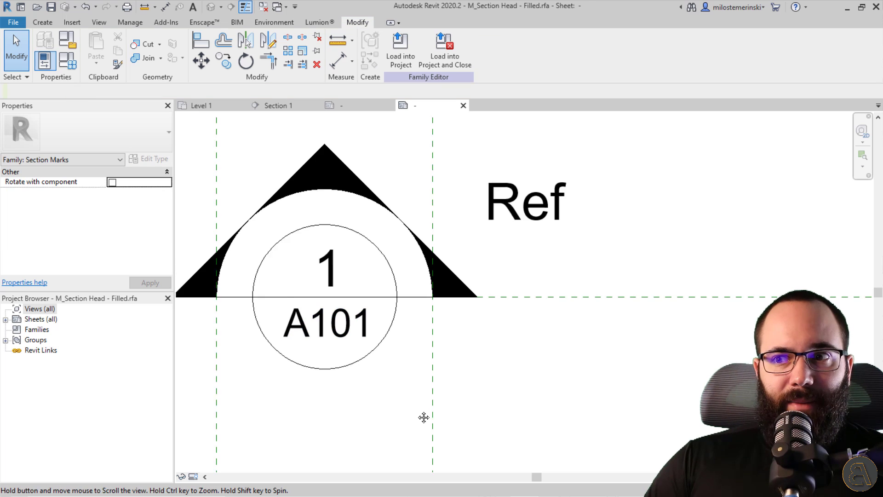
middle_click_drag(413, 267, 367, 264)
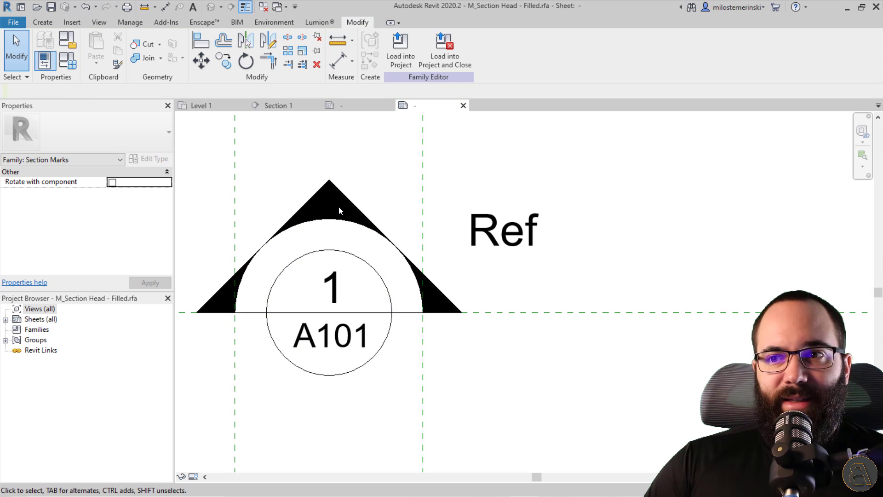
Try to select all the filled regions of the section head's arrow together for scaling
left_click(313, 221)
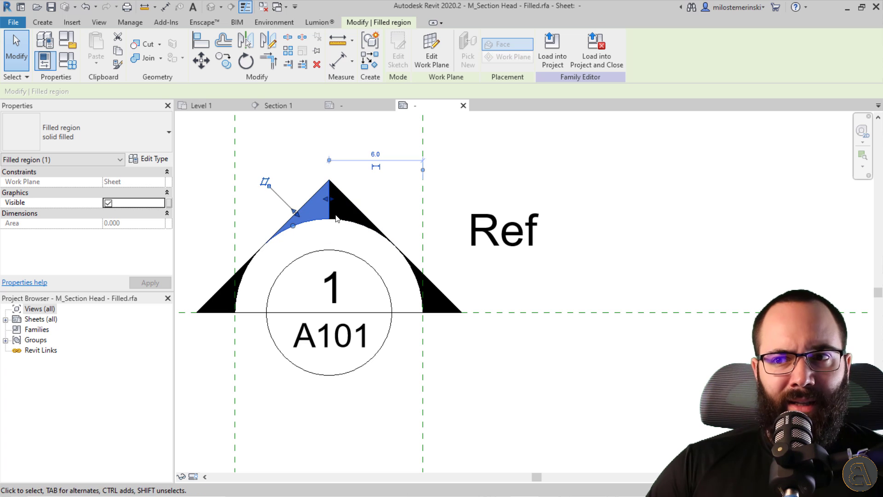
left_click(226, 286)
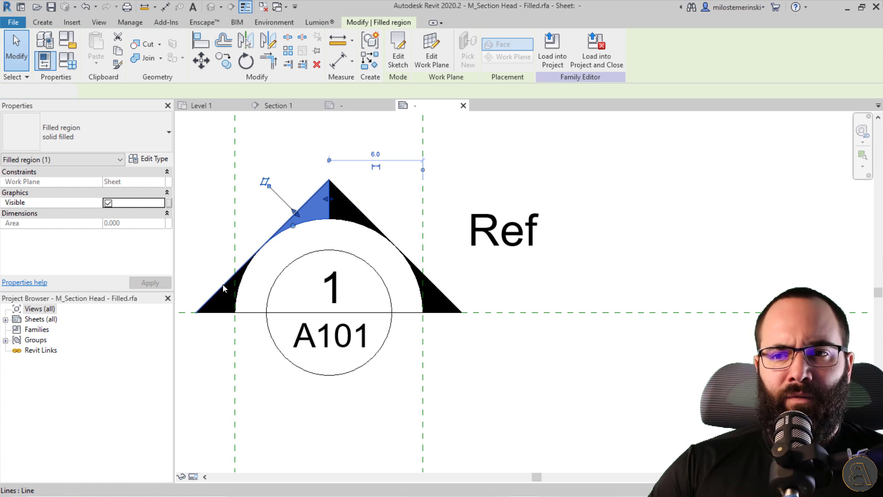
left_click(361, 232)
left_click(359, 216)
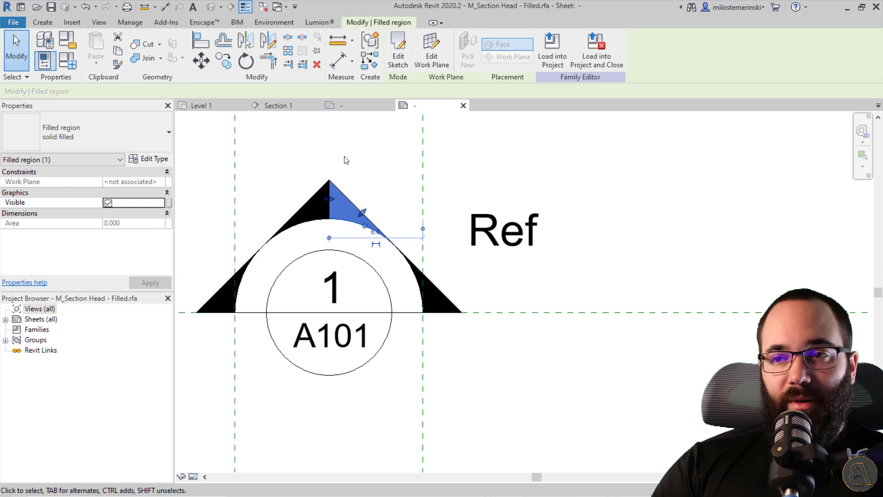
key("Escape")
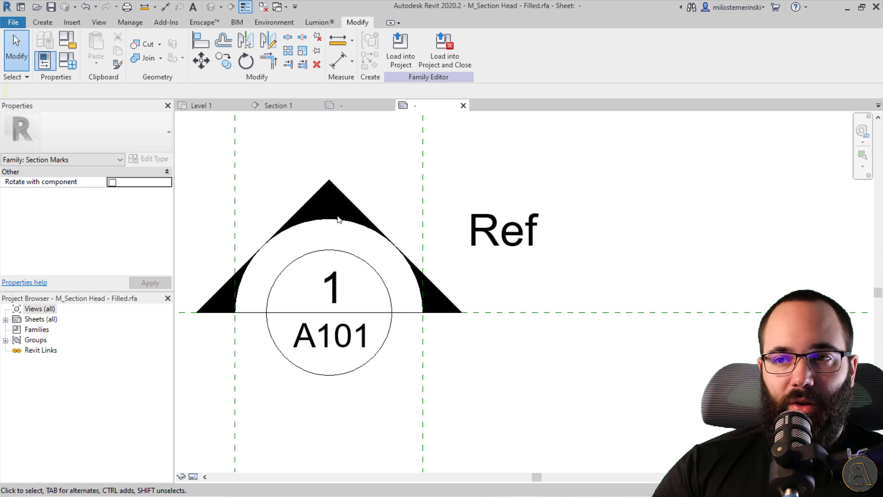
left_click(341, 221)
left_click(319, 217, "ctrl")
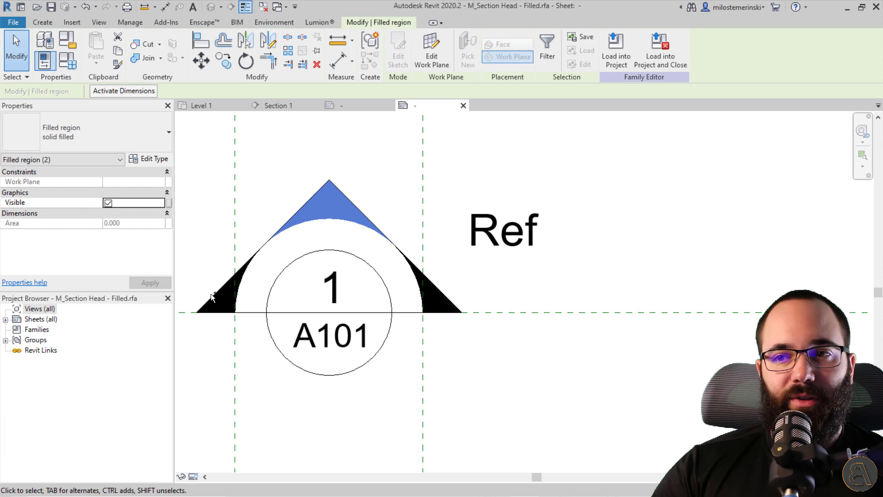
left_click(214, 296, "ctrl")
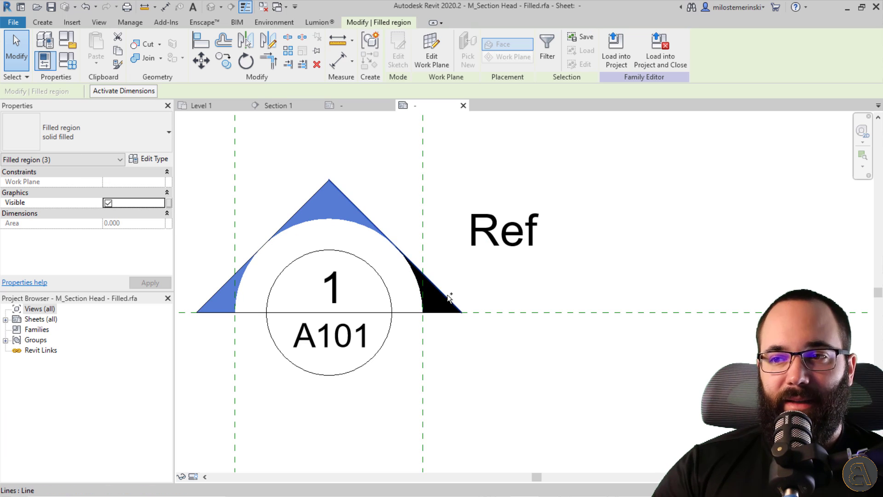
left_click(446, 296, "ctrl")
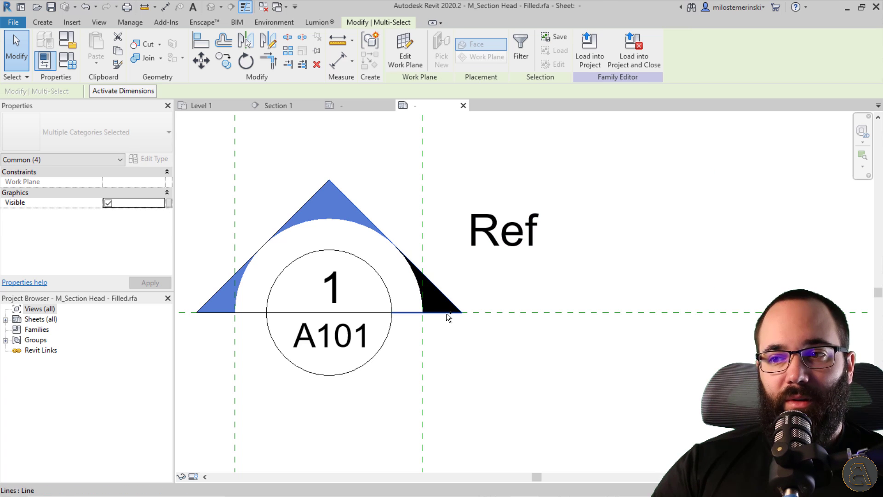
left_click(446, 310, "ctrl")
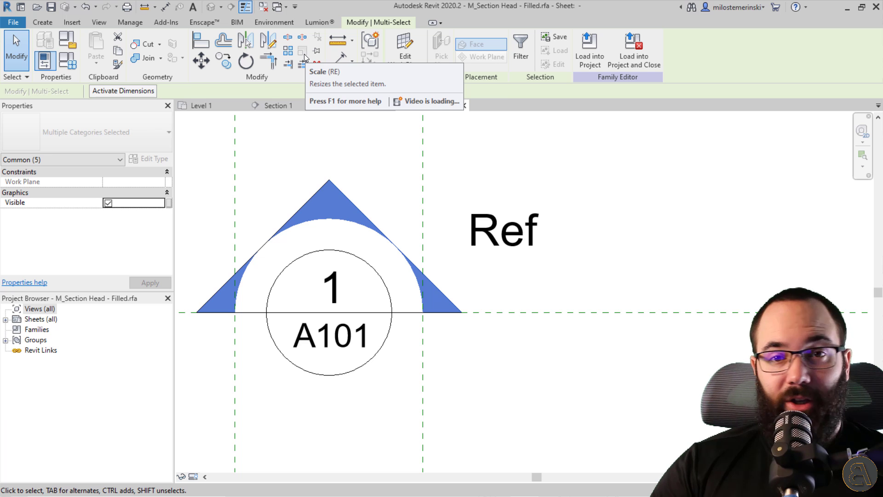
left_click(387, 164)
Scale down the arrow's upper-right filled region boundary about the circle's centre until its arc meets the smaller circle
left_click(357, 212)
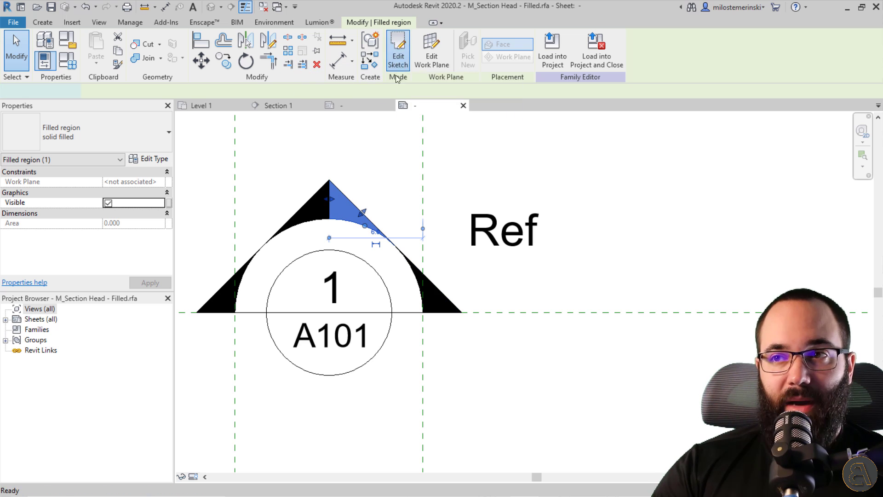
left_click(398, 58)
mouse_move(312, 163)
left_mouse_down()
mouse_move(448, 291)
mouse_move(442, 287)
left_mouse_up()
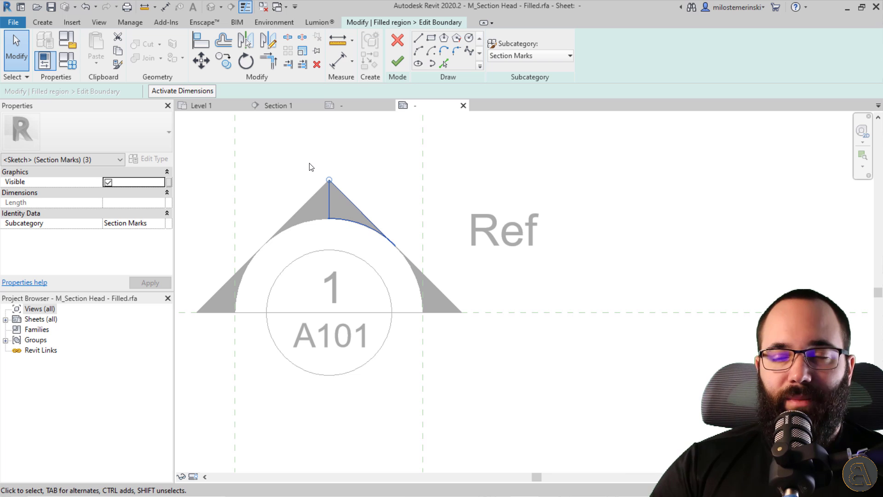
left_click(303, 51)
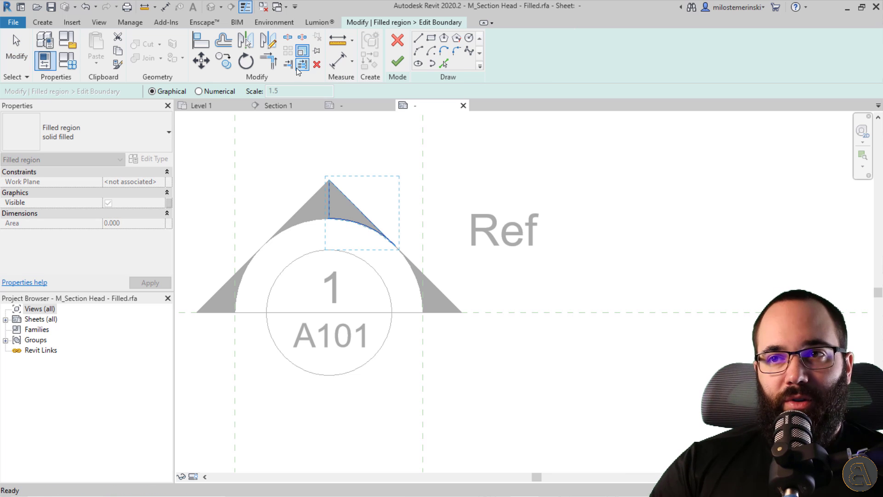
left_click(329, 312)
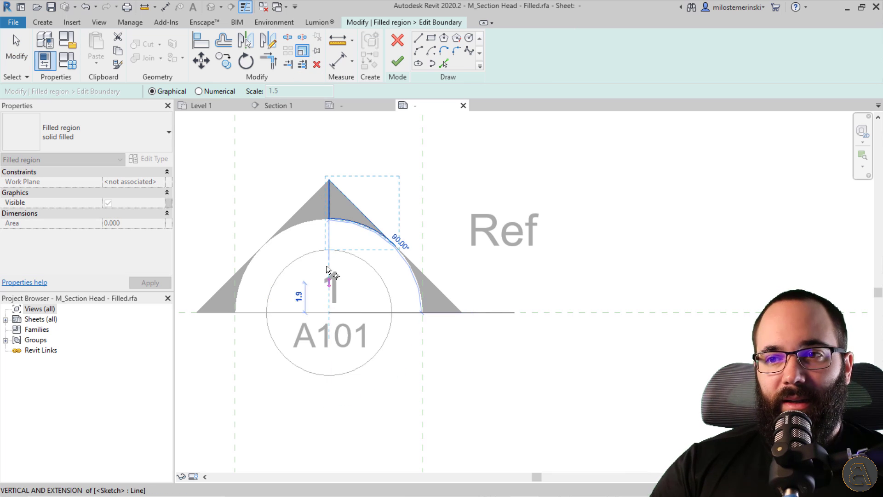
left_click(329, 226)
left_click(328, 251)
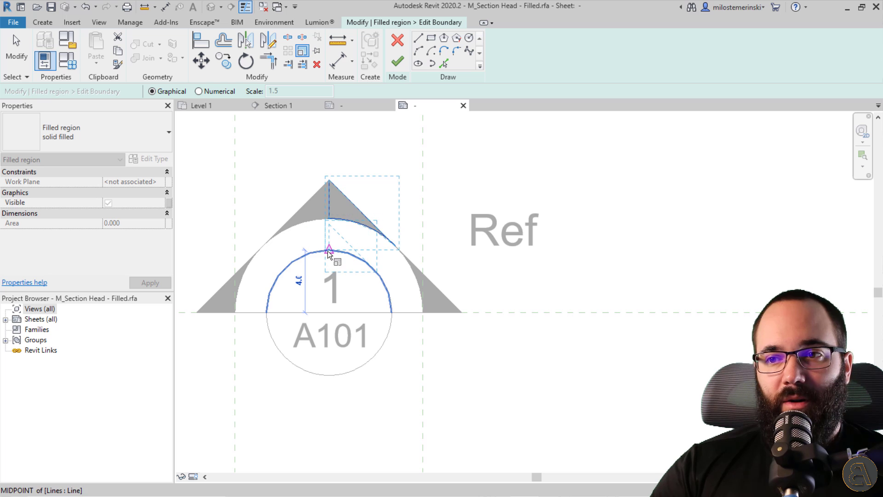
left_click(399, 64)
key("Escape")
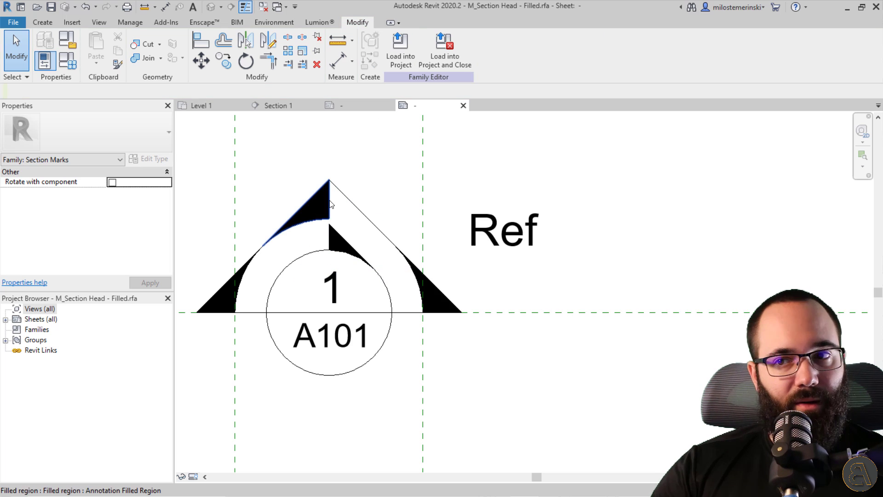
Scale the arrow's upper-left filled region boundary about the circle's centre so its arc meets the smaller circle
left_click(318, 178)
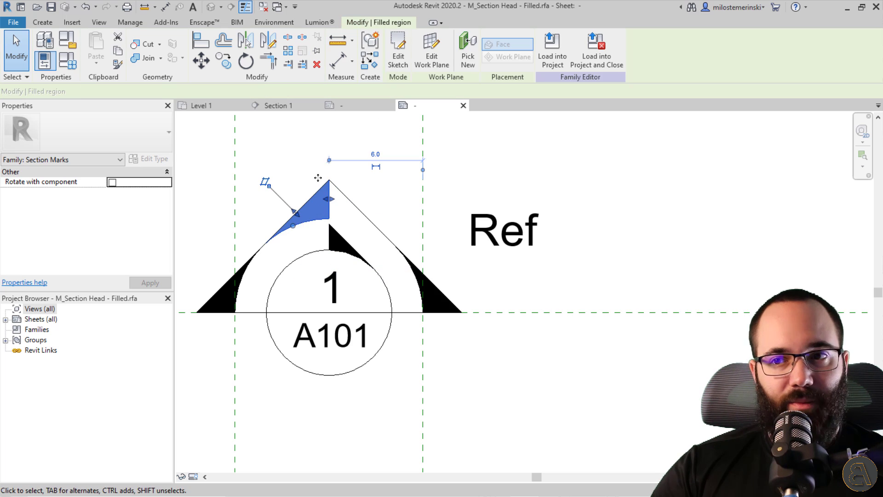
left_click(397, 54)
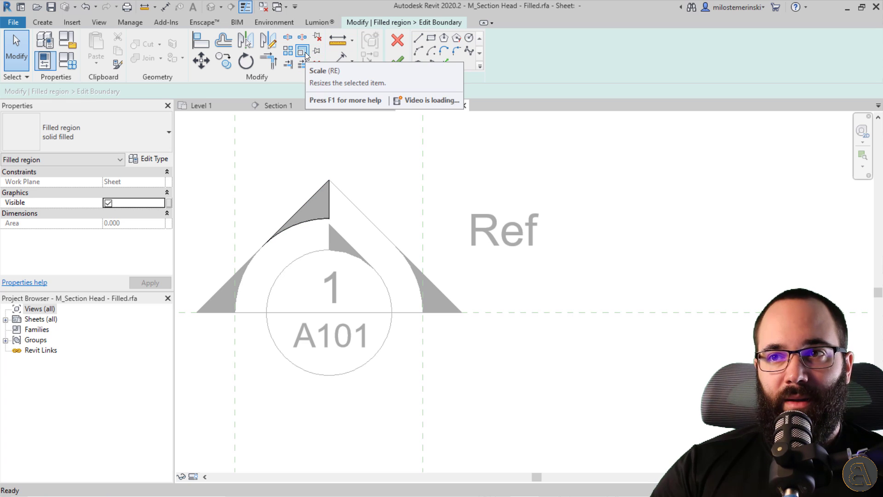
left_click(302, 52)
mouse_move(247, 153)
left_mouse_down()
mouse_move(375, 288)
mouse_move(377, 281)
left_mouse_up()
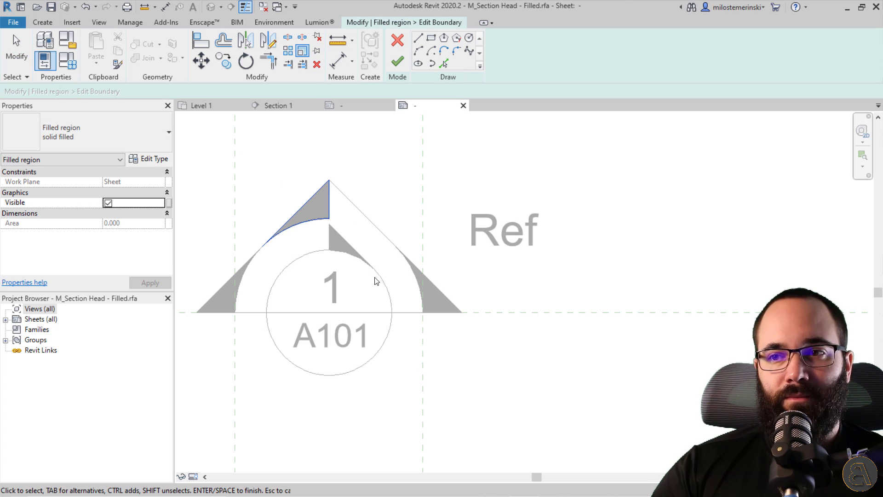
key("Return")
left_click(329, 313)
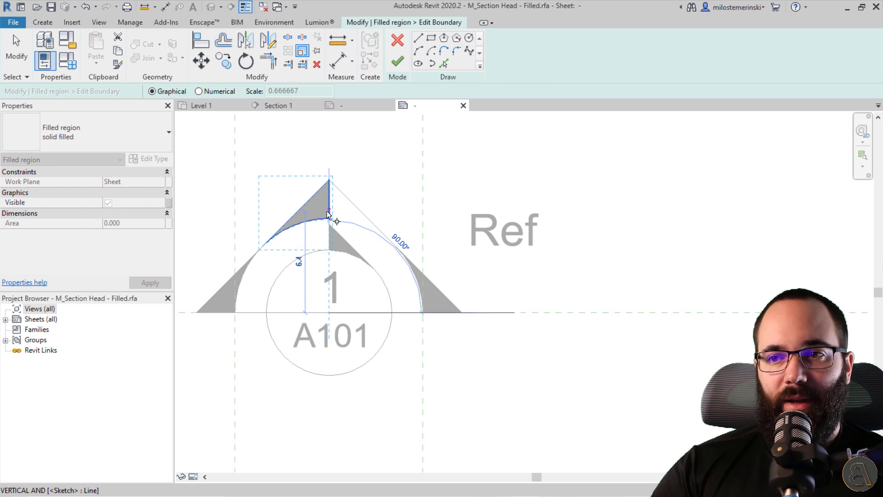
left_click(329, 218)
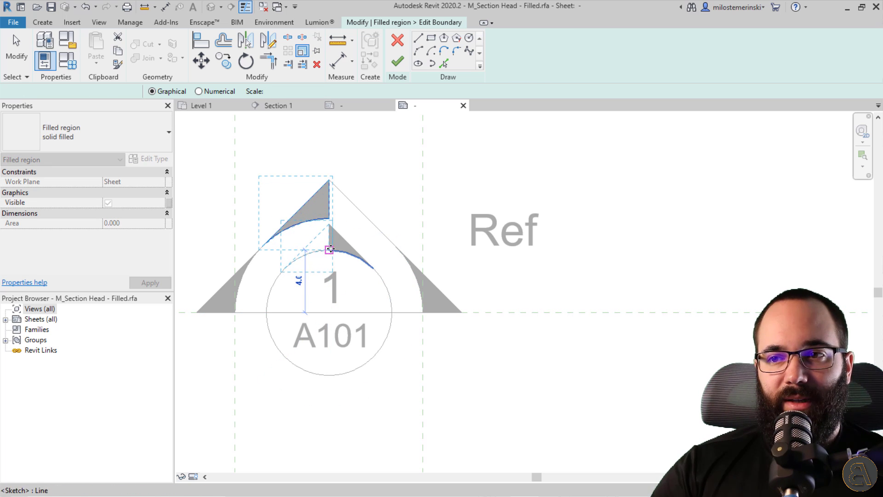
left_click(331, 249)
left_click(395, 61)
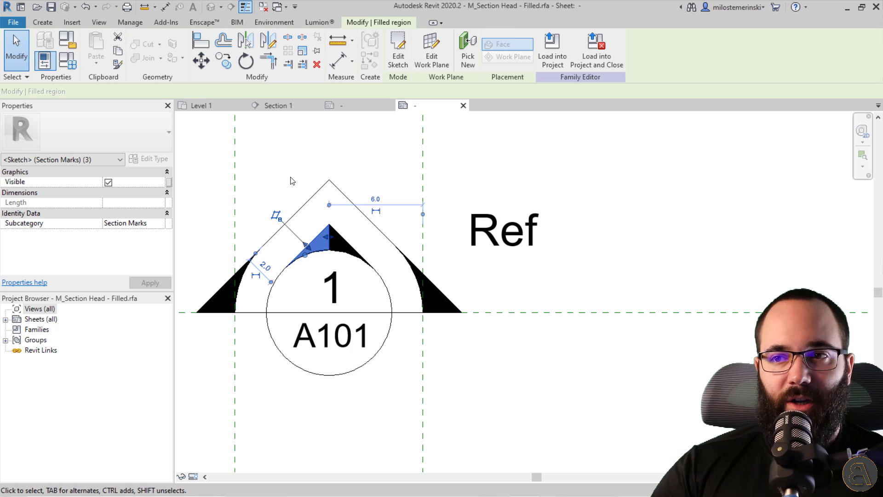
Scale the arrow's lower-left filled region boundary about the circle's centre so its arc meets the smaller circle
middle_click_drag(290, 180, 300, 158)
left_click(230, 273)
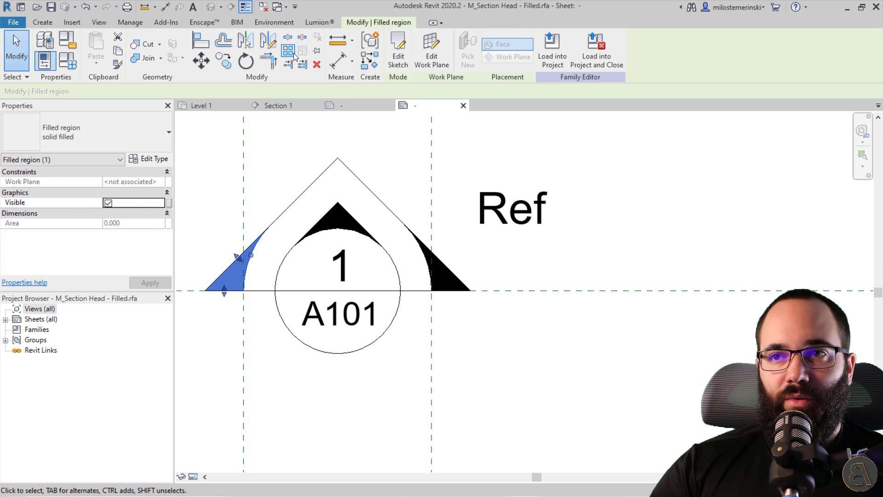
left_click(398, 59)
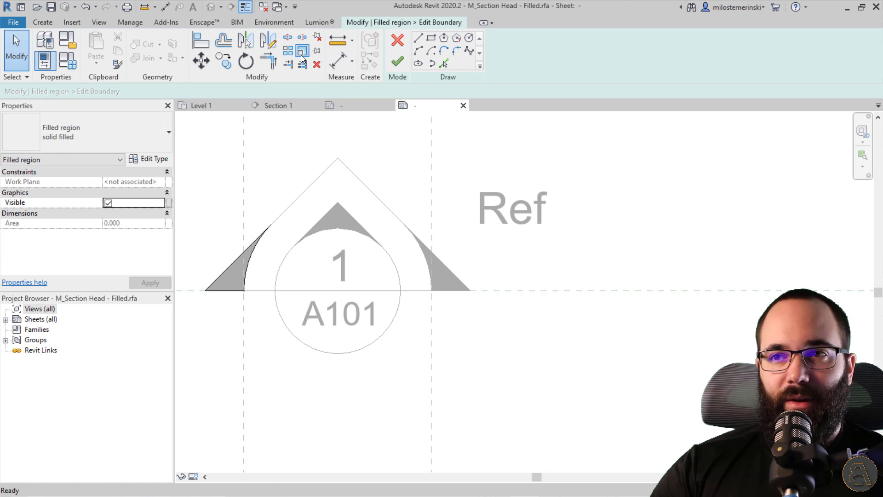
left_click_drag(195, 221, 297, 349)
key("r")
key("e")
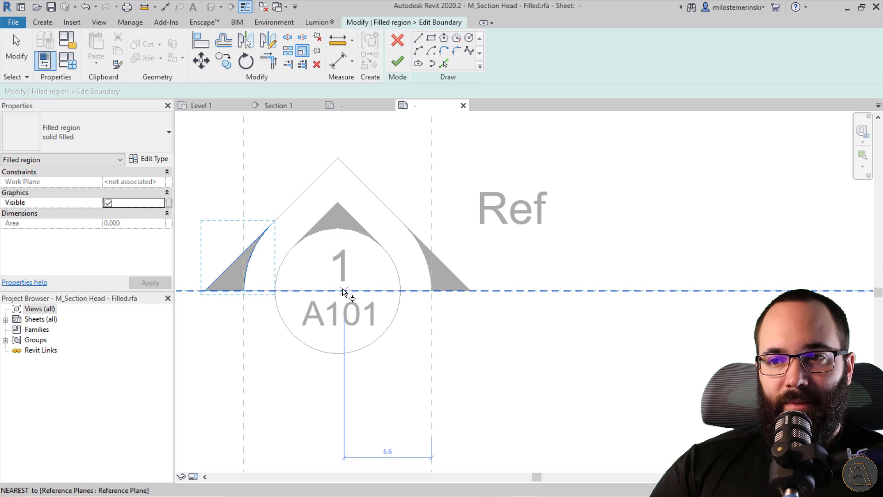
left_click(338, 291)
left_click(244, 290)
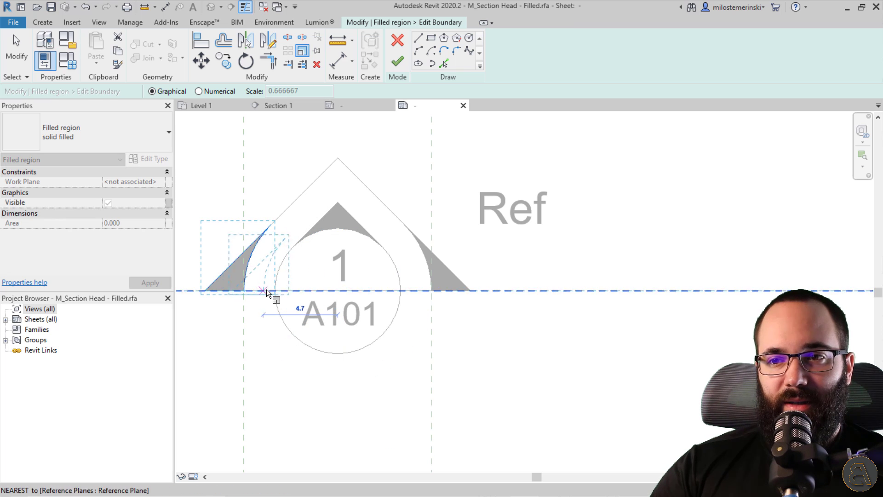
left_click(277, 290)
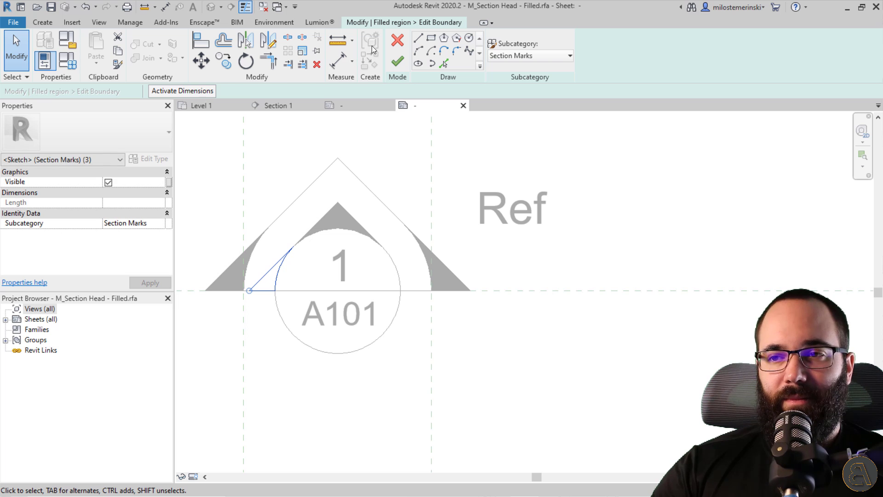
left_click(398, 61)
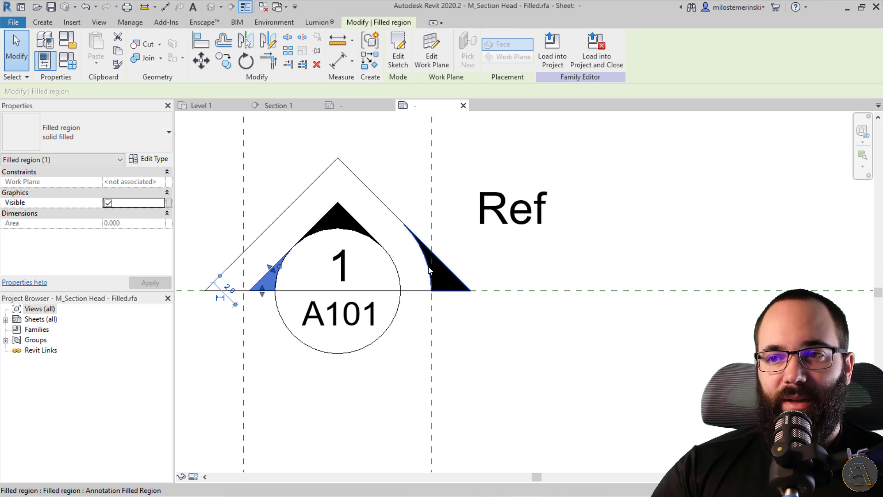
Scale the arrow's remaining lower-right filled region boundary about the circle's centre so it fits the smaller circle
left_click(430, 276)
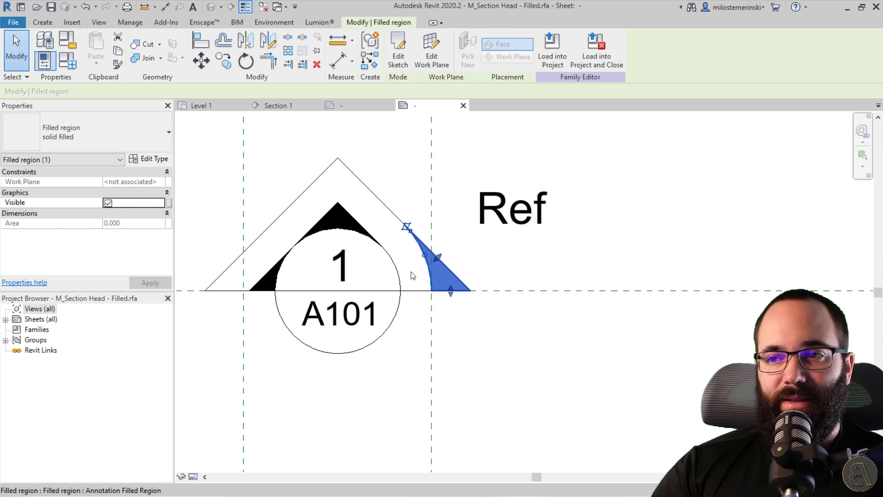
left_click(398, 54)
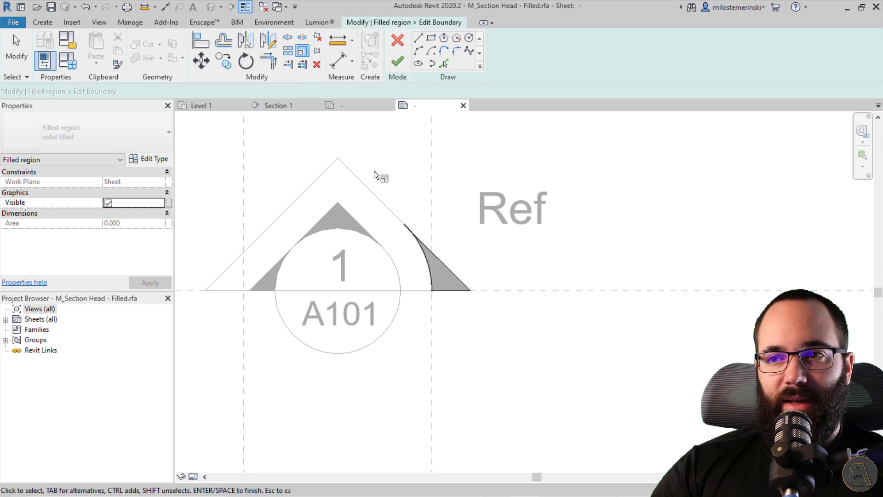
left_click_drag(375, 170, 494, 381)
key("r")
key("e")
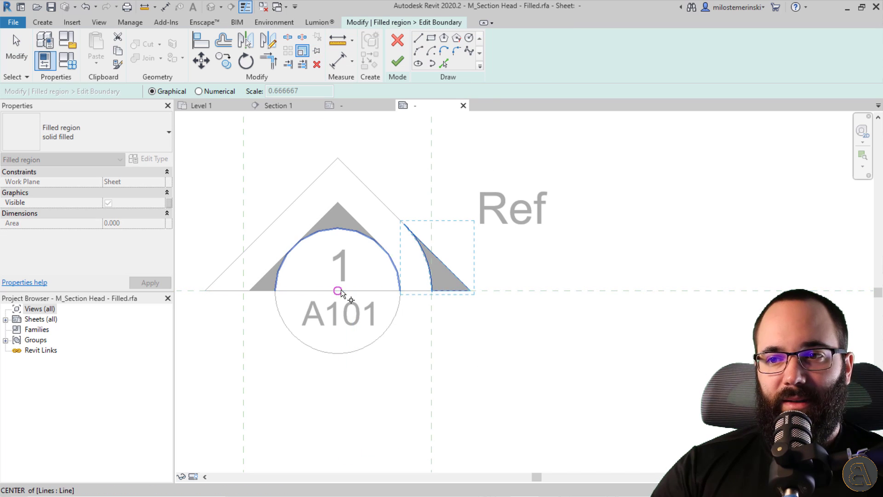
left_click(341, 289)
left_click(431, 291)
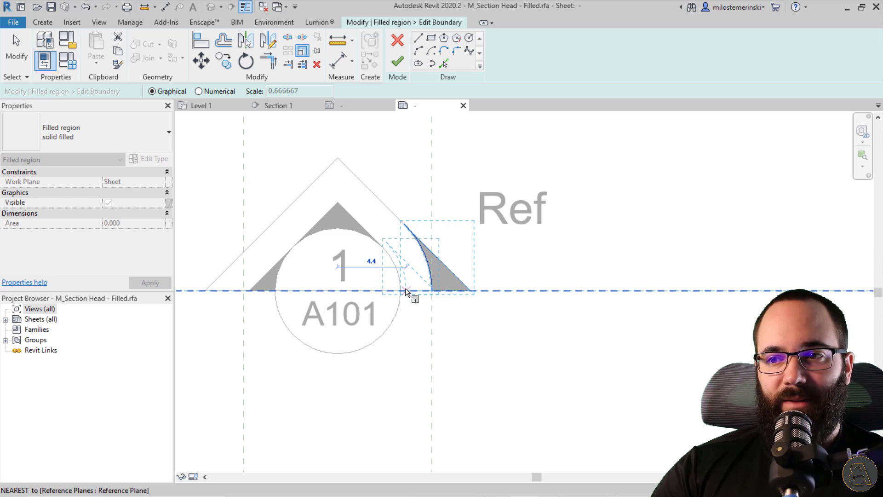
left_click(400, 290)
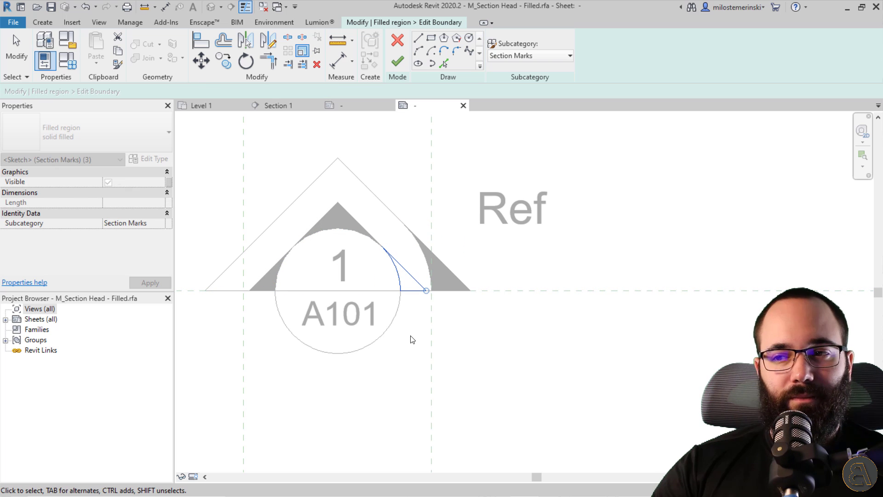
left_click(394, 69)
Scale the four outline lines of the arrow together about the circle's centre to match the reduced filled regions
left_click(398, 197)
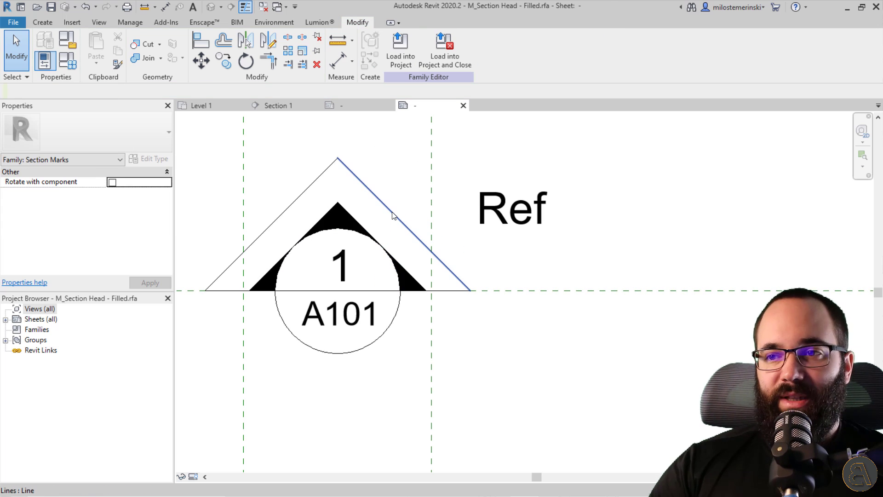
key("Tab")
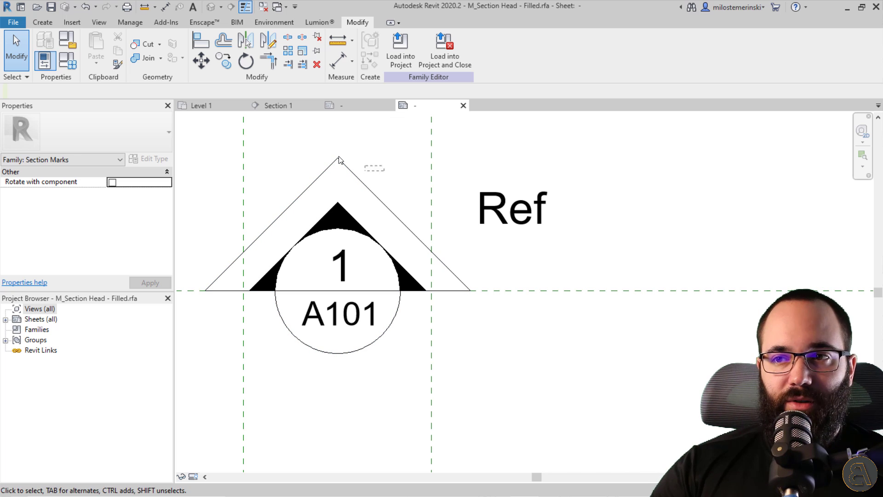
left_click_drag(339, 160, 258, 124)
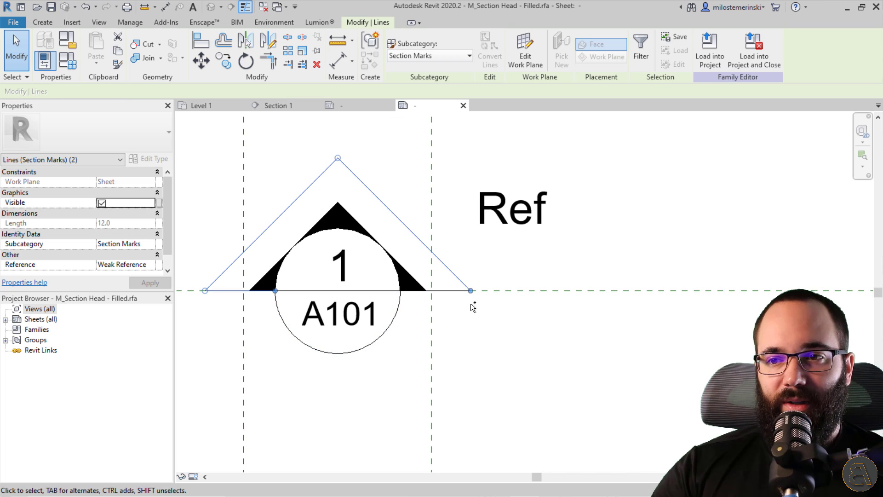
left_click(462, 290, "ctrl")
left_click(459, 291, "ctrl")
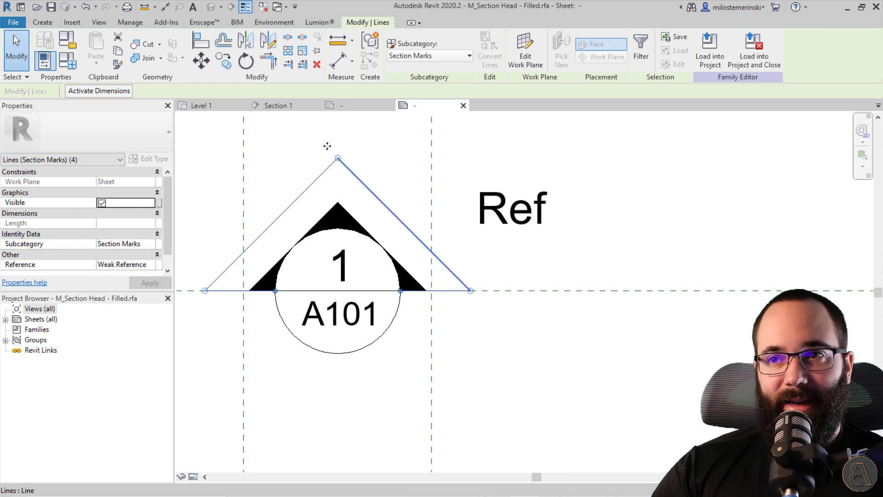
left_click(302, 50)
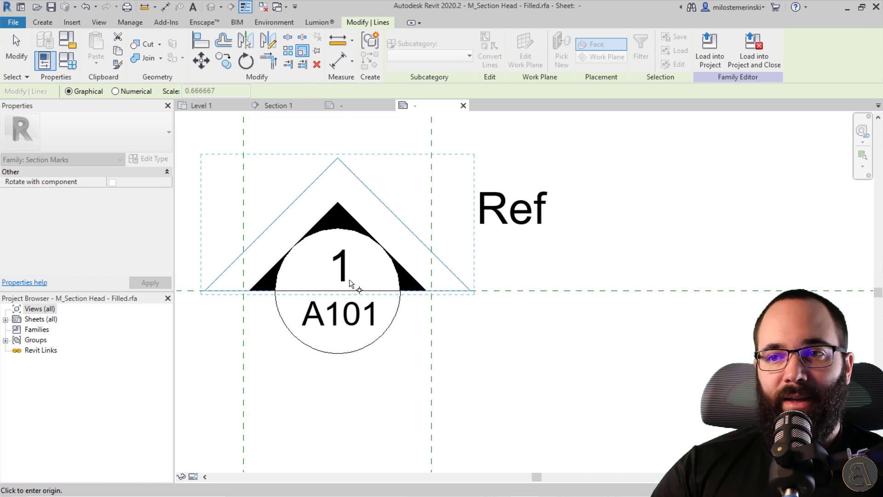
left_click(337, 289)
left_click(338, 160)
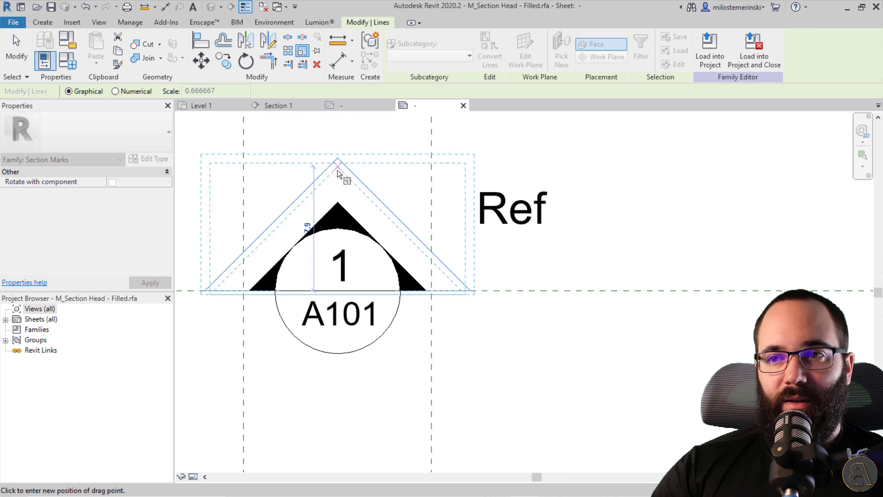
left_click(346, 182)
key("Escape")
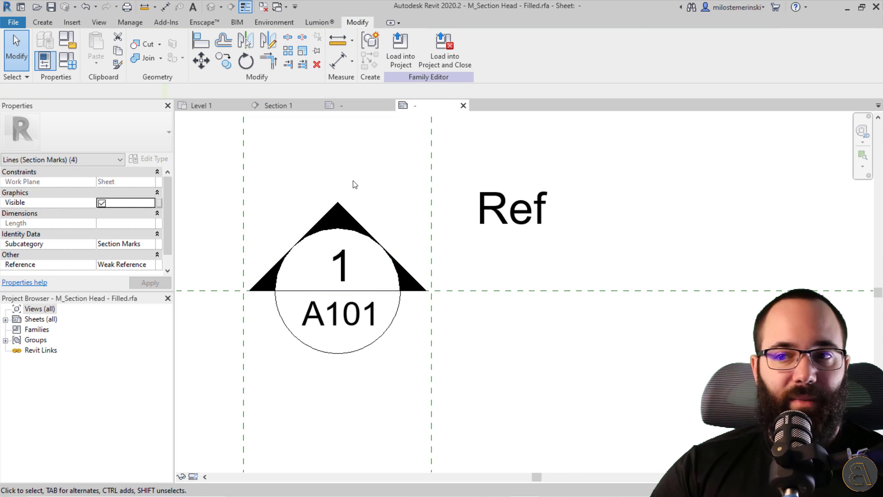
Shorten the arrow's two short base lines so their inner ends stop at the circle's edge
left_click(433, 285)
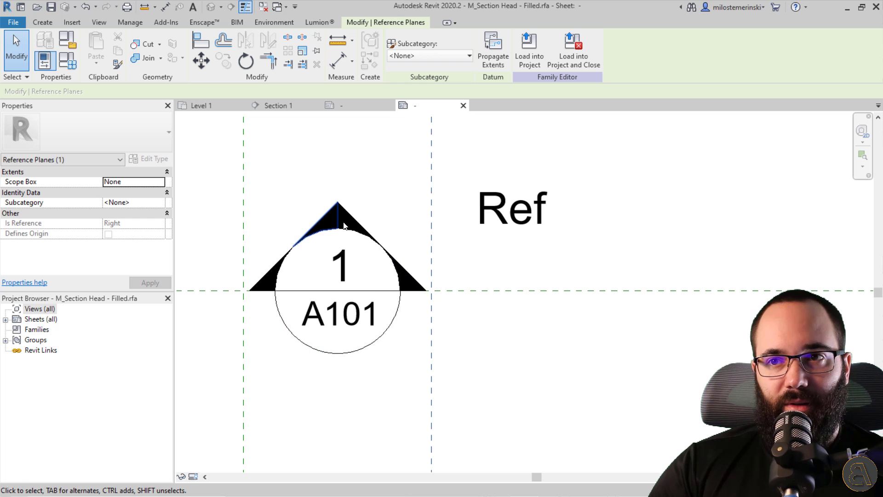
left_click(389, 292)
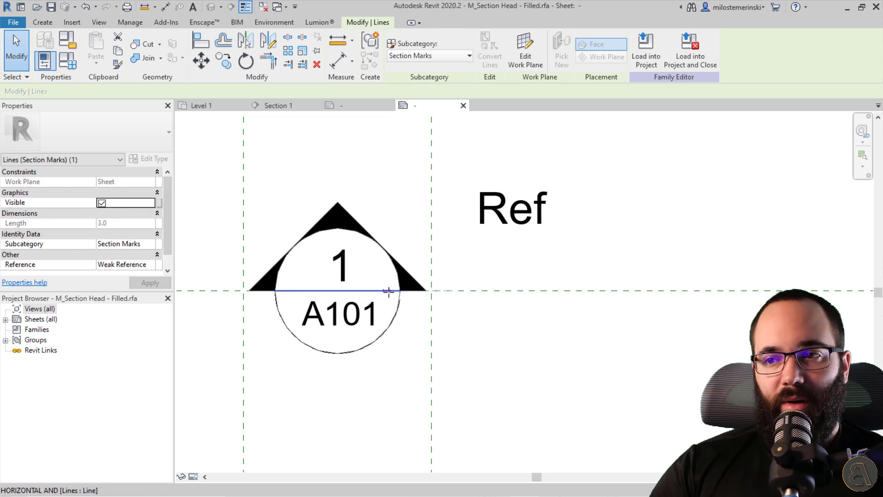
left_click_drag(400, 290, 279, 290)
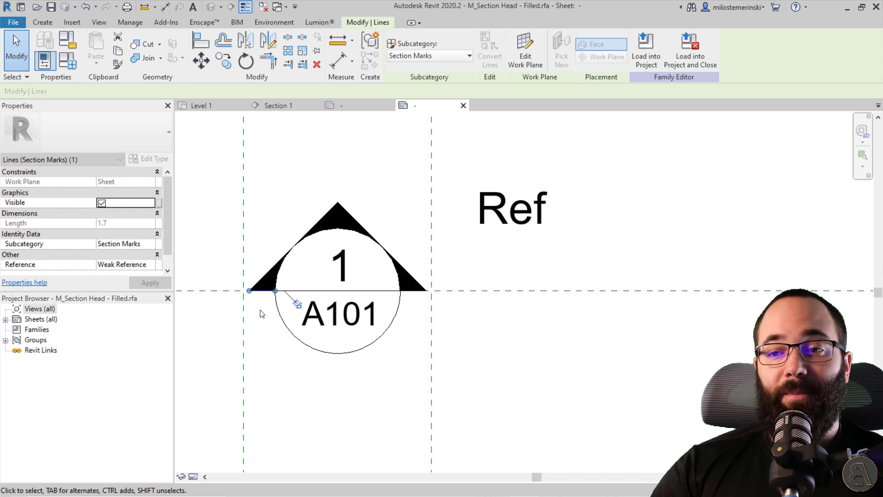
left_click(460, 307)
Move the right vertical reference plane inward so it touches the right edge of the section head's circle
left_click(430, 310)
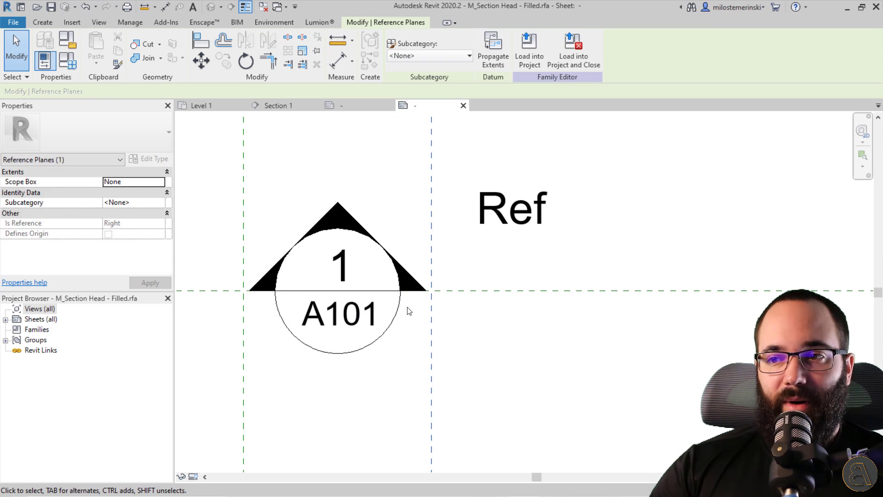
left_click(201, 60)
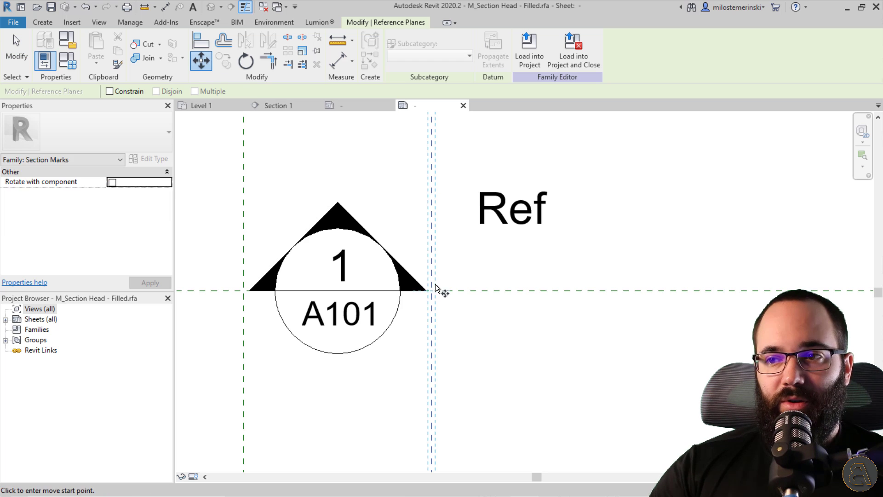
left_click(433, 289)
left_click(397, 288)
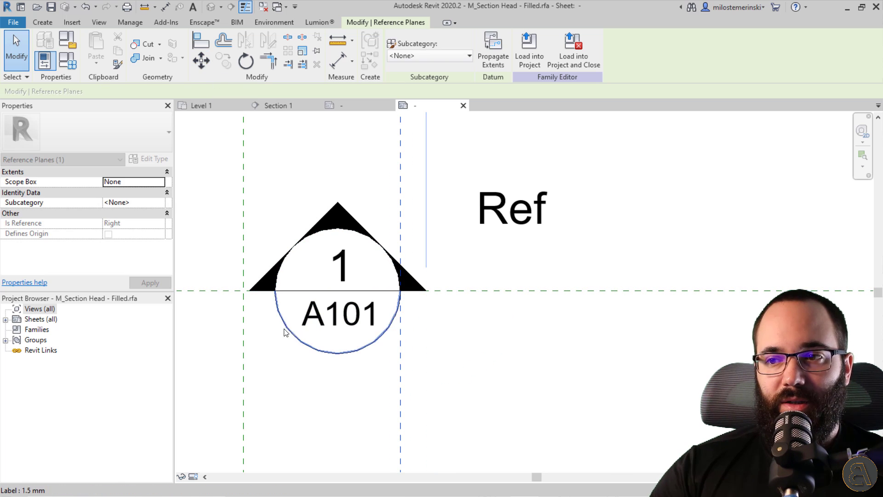
key("Escape")
Move the left vertical reference plane inward so it touches the left edge of the section head's circle
left_click(244, 193)
left_click(244, 192)
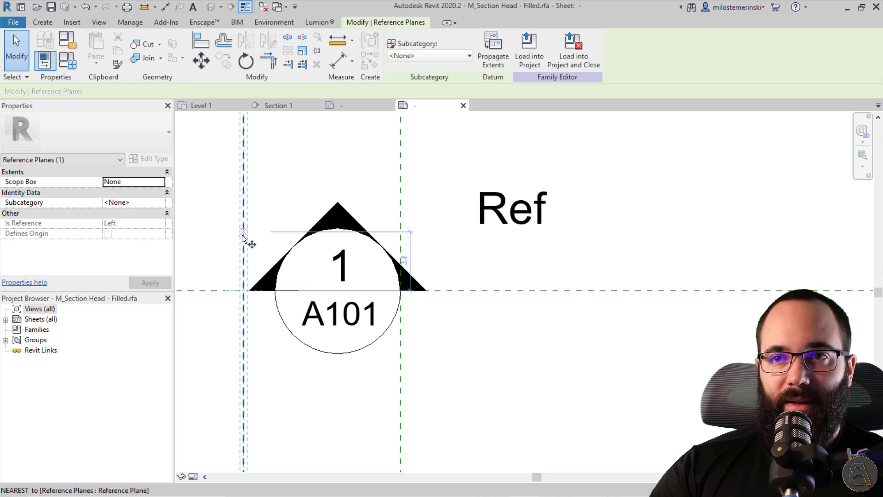
key("m")
key("v")
left_click(243, 290)
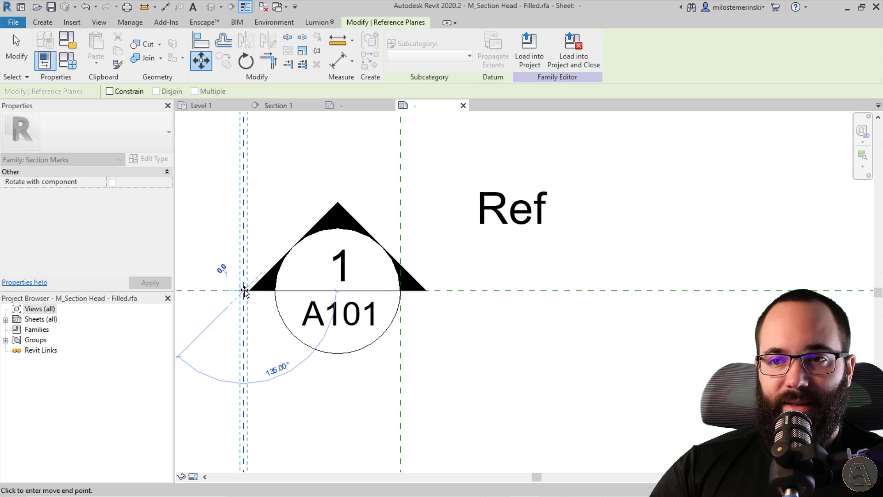
left_click(276, 290)
key("Escape")
Save the edited section head family on the Desktop as "M_Section Head - Filled - NEW.rfa"
scroll(355, 168, "down", 3)
scroll(364, 198, "up", 1)
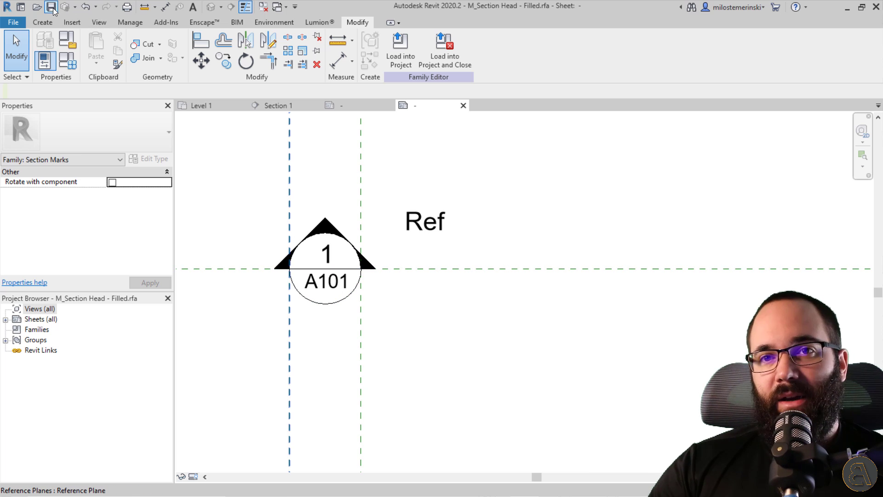
left_click_drag(387, 83, 224, 82)
left_click(271, 310)
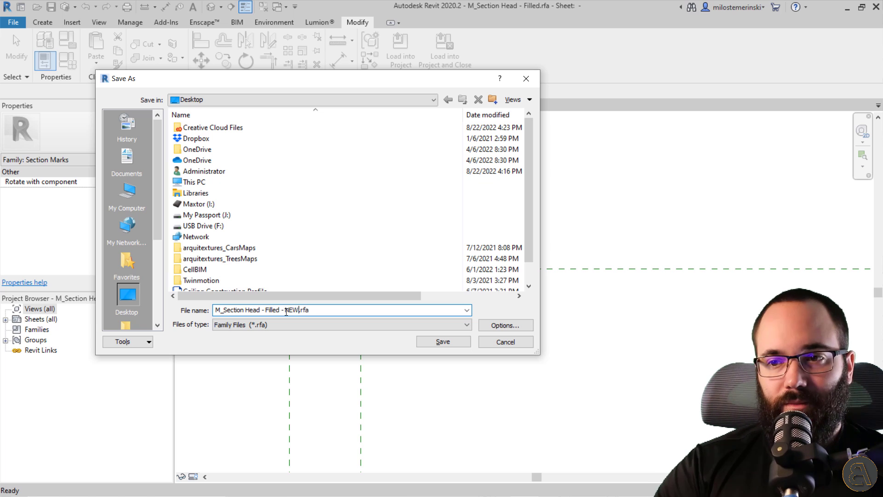
left_click(433, 343)
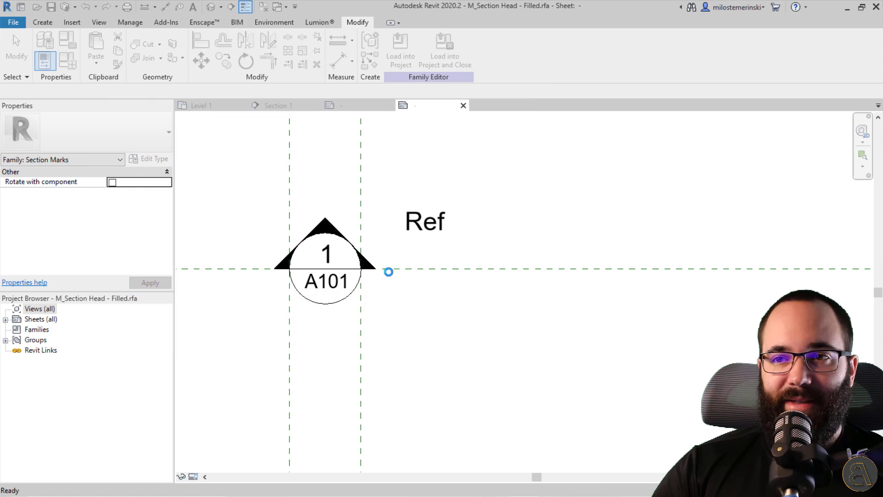
Load the new section head family into Project3.rvt only and return to the Level 1 section marker
left_click(400, 49)
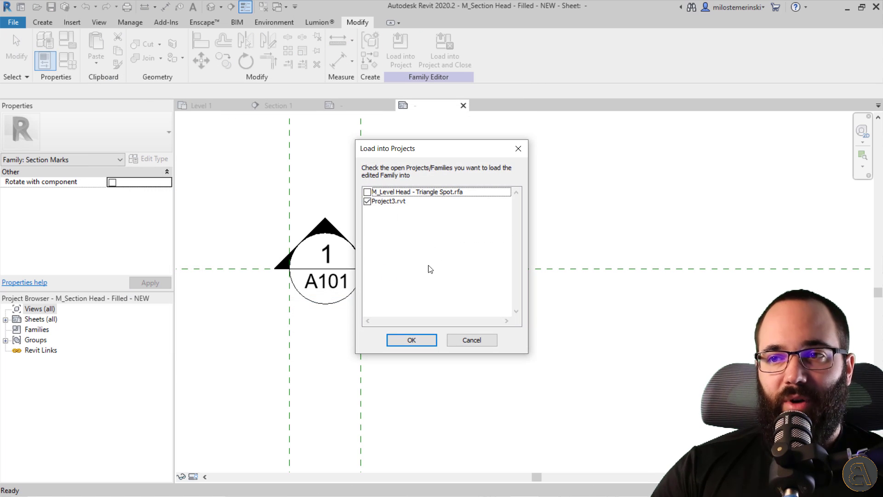
left_click(397, 339)
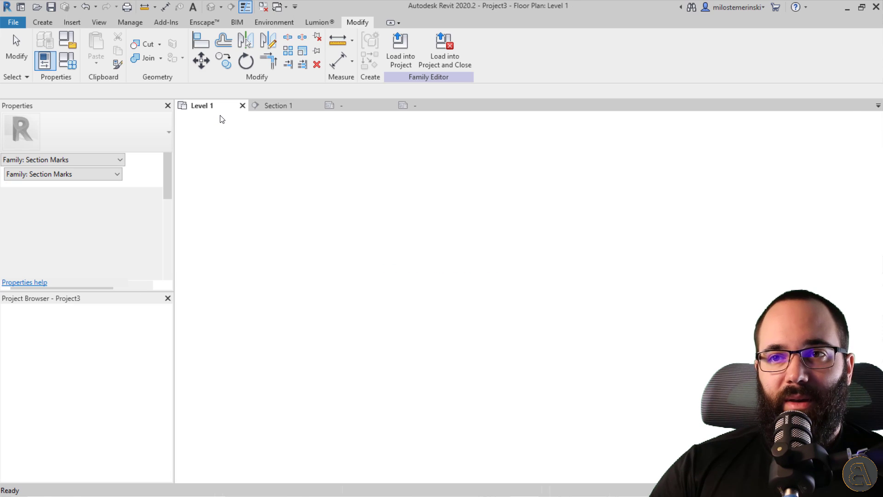
key("Escape")
scroll(209, 230, "down", 2)
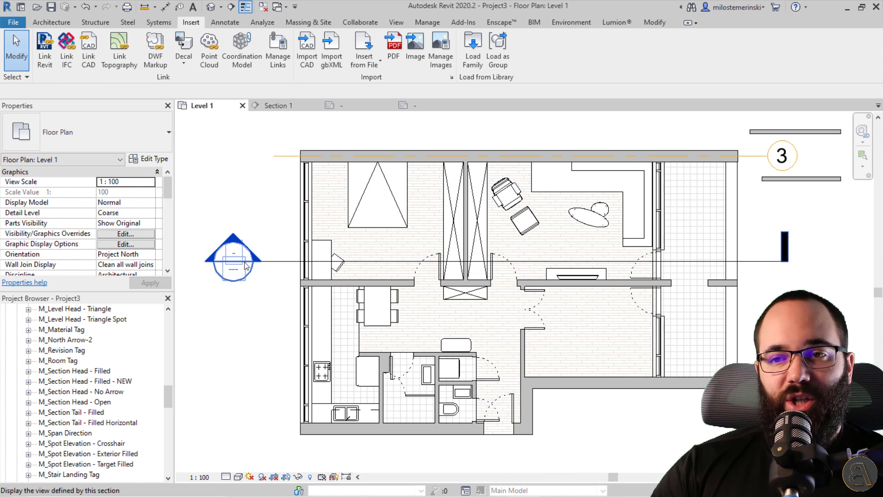
middle_click_drag(212, 245, 252, 258)
scroll(257, 251, "up", 2)
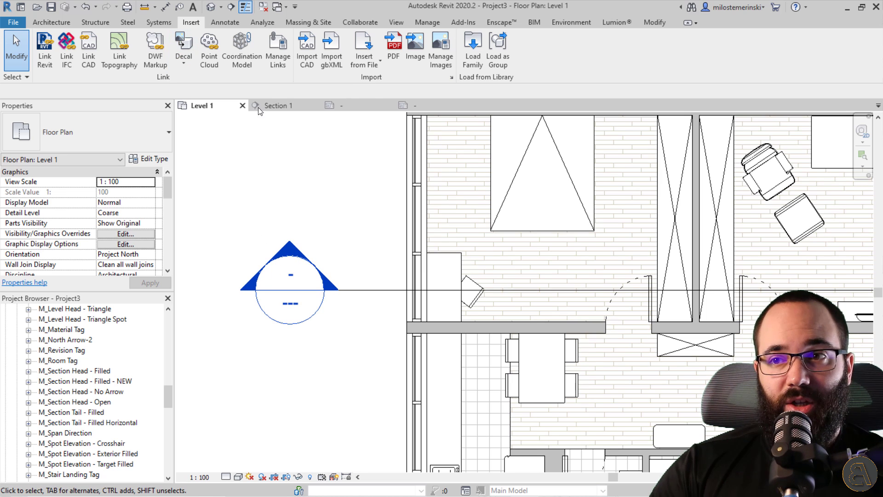
Draw a vertical Interior Wall through the left side of the section head as a size marker
scroll(240, 225, "down", 3)
key("w")
key("a")
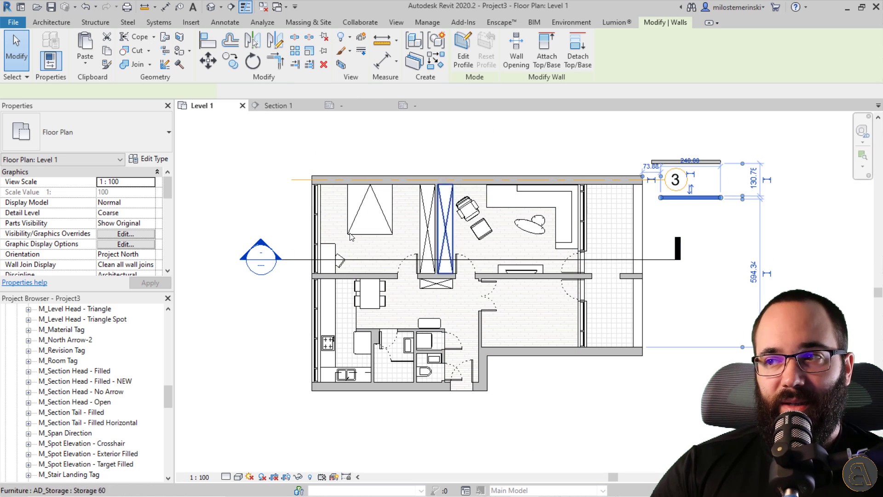
scroll(237, 247, "up", 2)
scroll(250, 219, "up", 2)
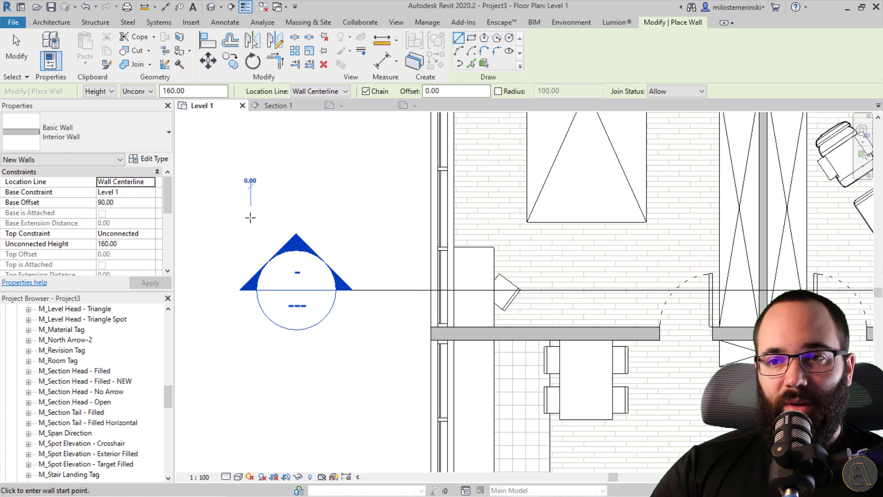
left_click(250, 216)
left_click(252, 368)
key("Escape")
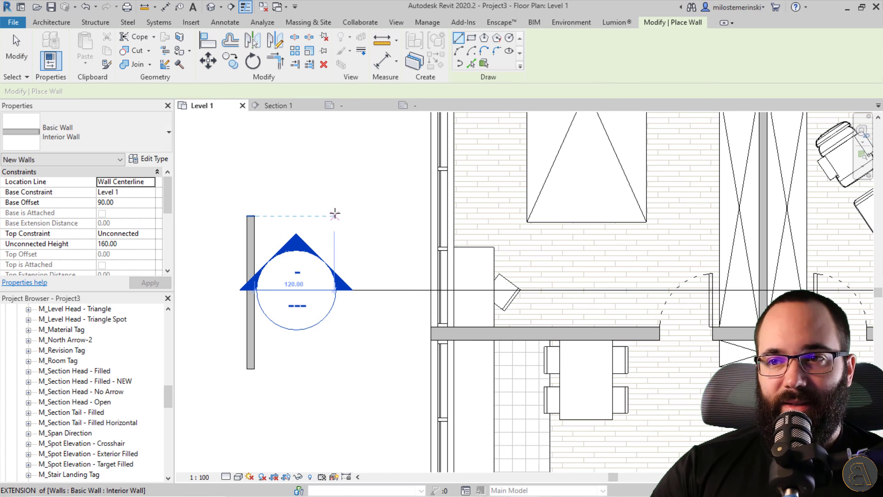
Draw a second vertical Interior Wall about 240 long through the right side of the section head's circle
left_click(334, 217)
left_click(334, 375)
key("Escape")
key("Escape")
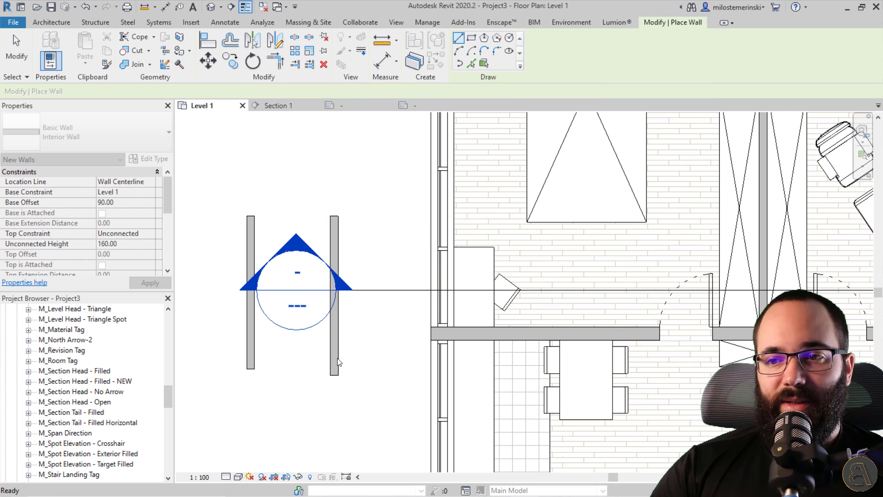
Nudge the two marker walls outward or inward until their inner faces meet the edges of the section head's circle
scroll(368, 332, "up", 4)
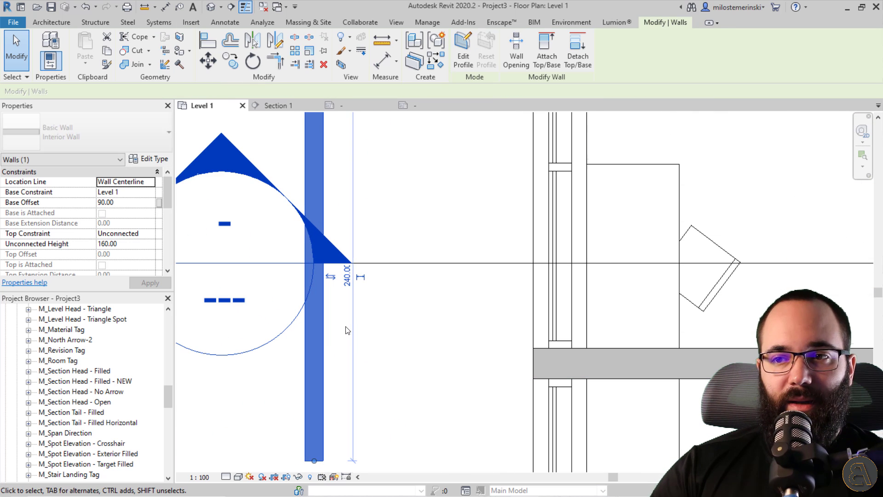
key("Escape")
scroll(430, 337, "down", 3)
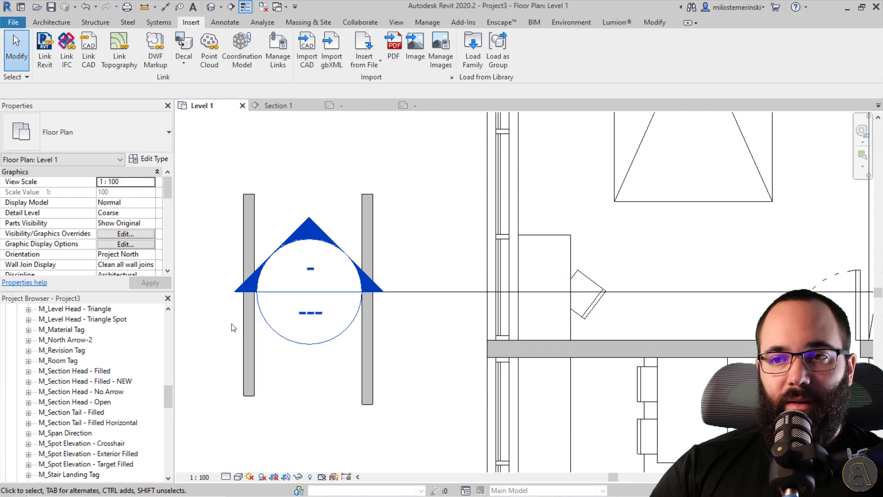
scroll(285, 325, "up", 2)
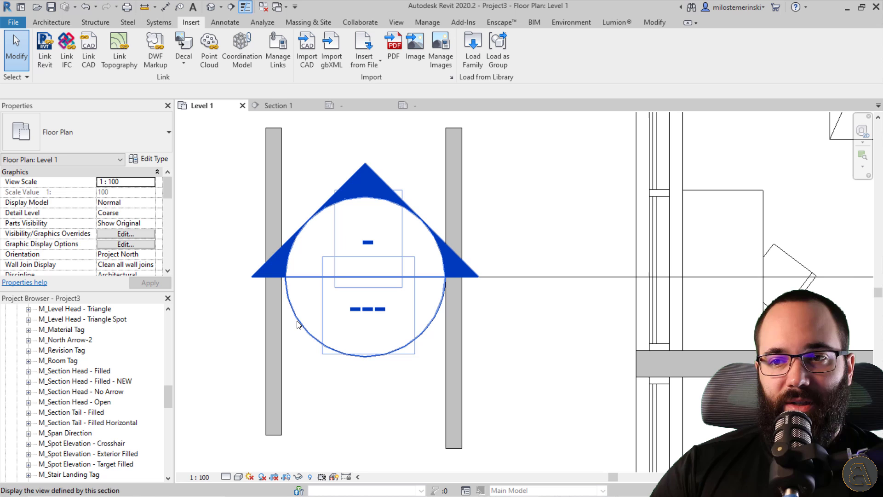
left_click(285, 368)
key("Escape")
scroll(356, 390, "down", 3)
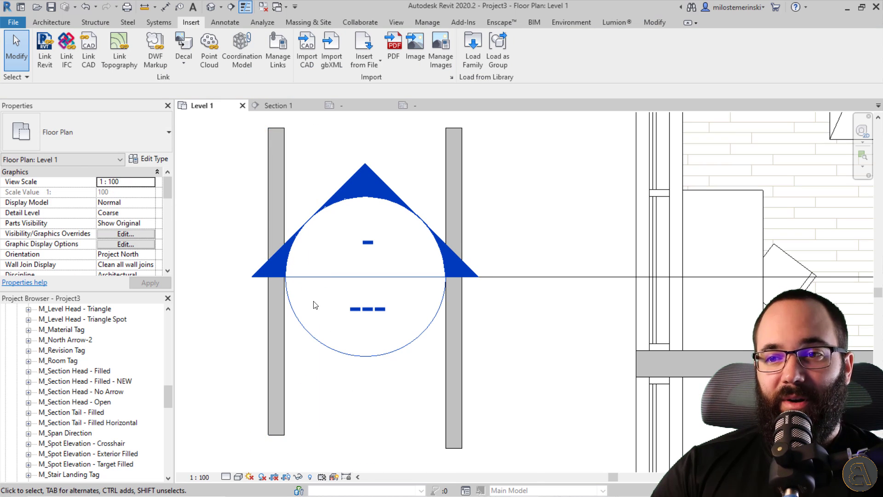
Set the Section Head in the Building Section's section tag type to M_Section Head - Filled - NEW
scroll(382, 293, "up", 2)
left_click(382, 290)
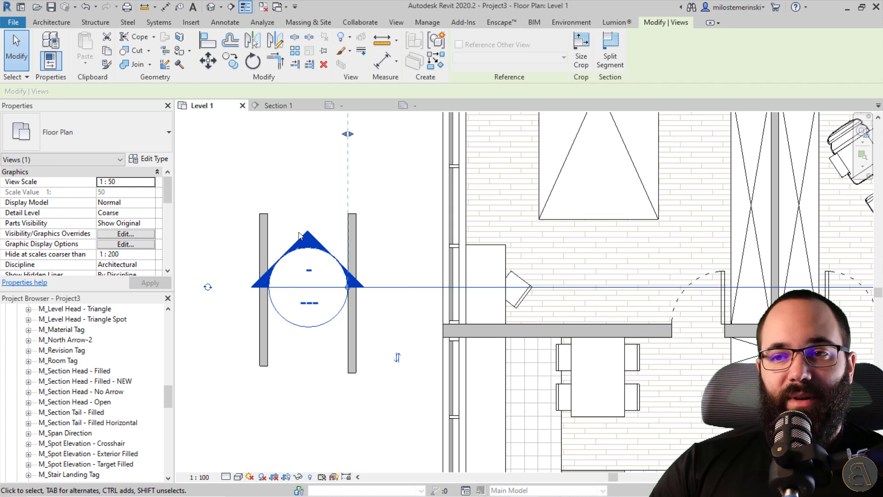
left_click(148, 159)
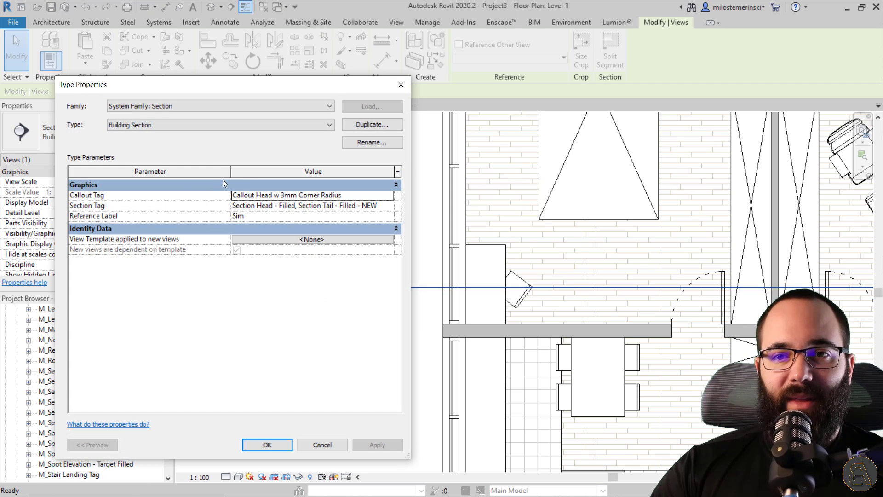
left_click(326, 208)
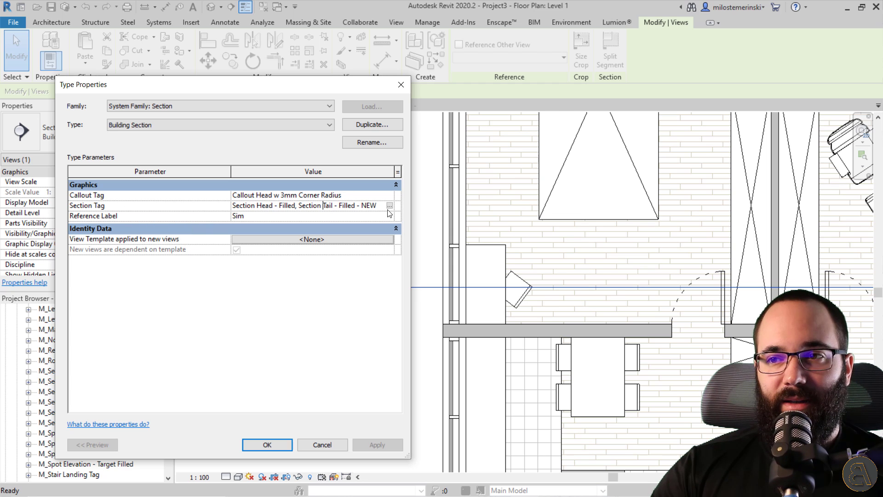
left_click(390, 206)
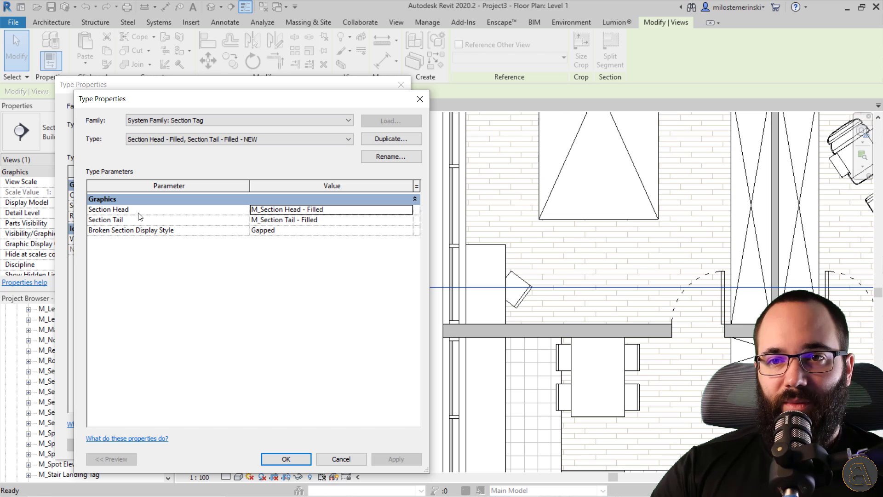
left_click(407, 211)
left_click(342, 237)
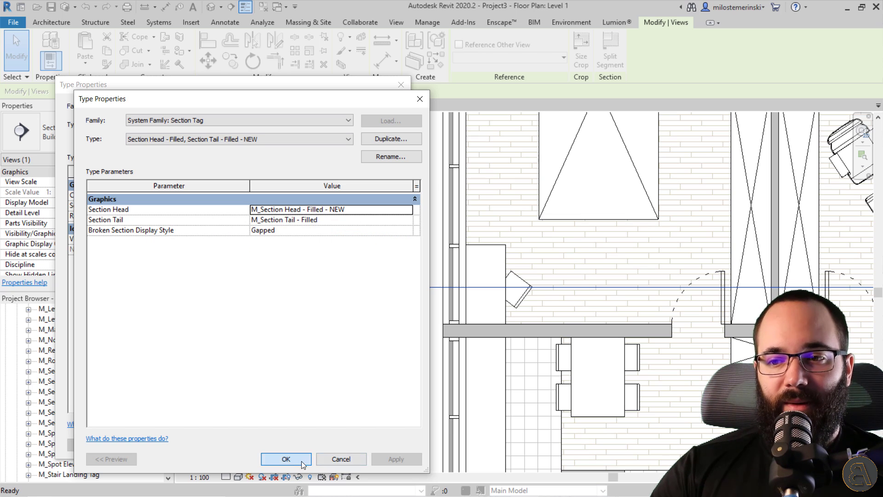
left_click(286, 459)
left_click(364, 443)
left_click(288, 448)
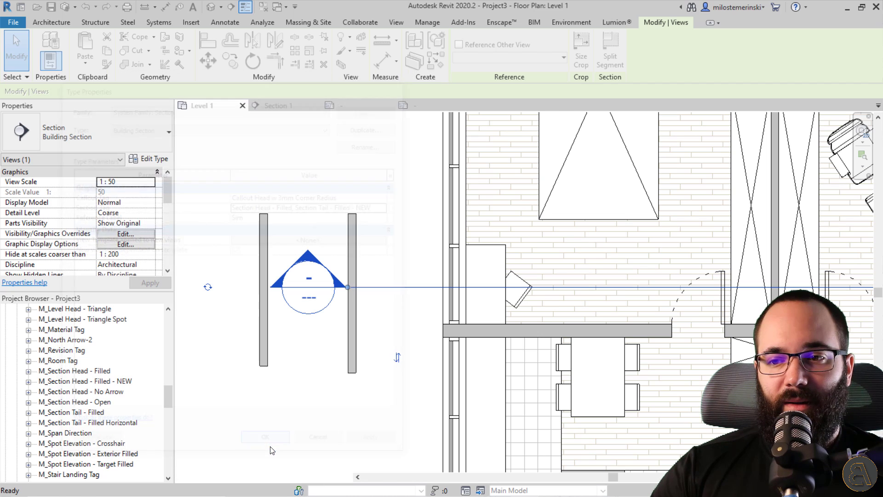
left_click(305, 413)
Compare the replaced section head with the two marker walls, and check the section's tail on the plan
scroll(326, 290, "up", 3)
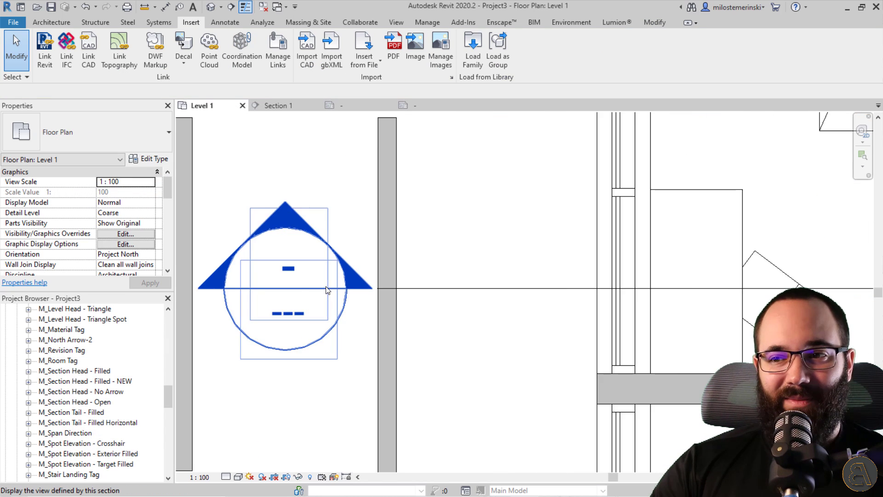
scroll(304, 266, "down", 3)
scroll(299, 258, "down", 4)
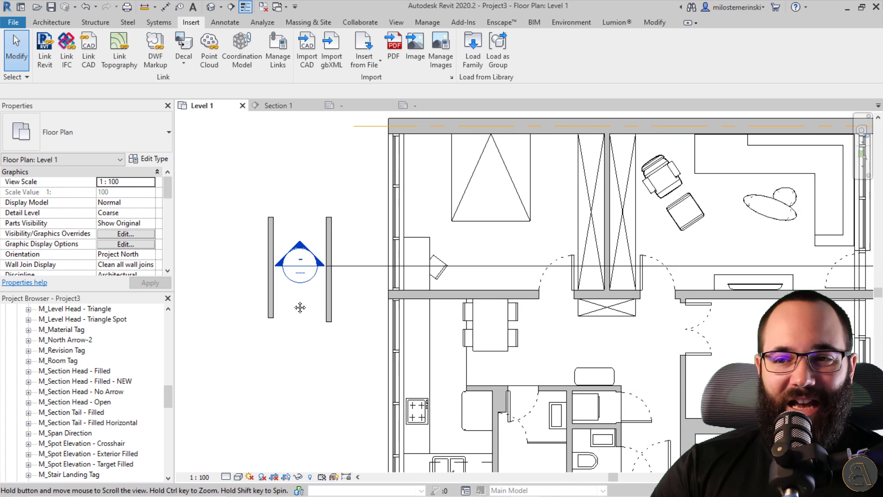
scroll(299, 305, "down", 2)
middle_click_drag(299, 305, 263, 291)
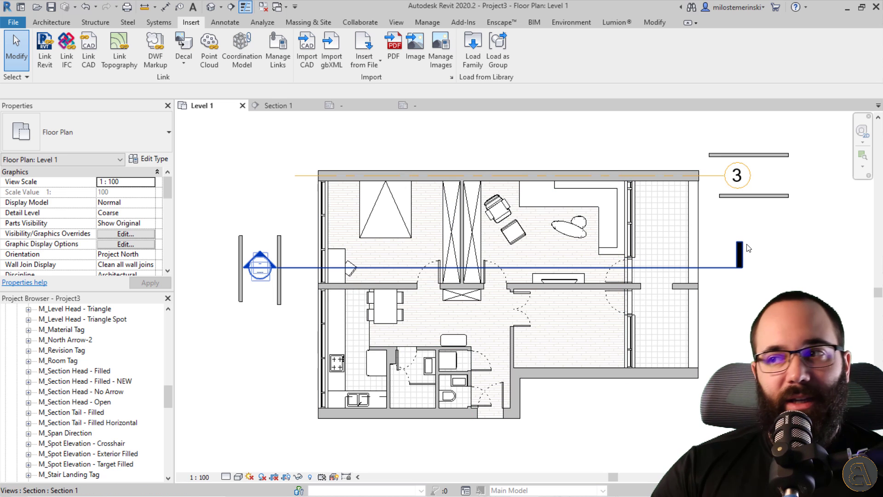
middle_click_drag(722, 250, 637, 208)
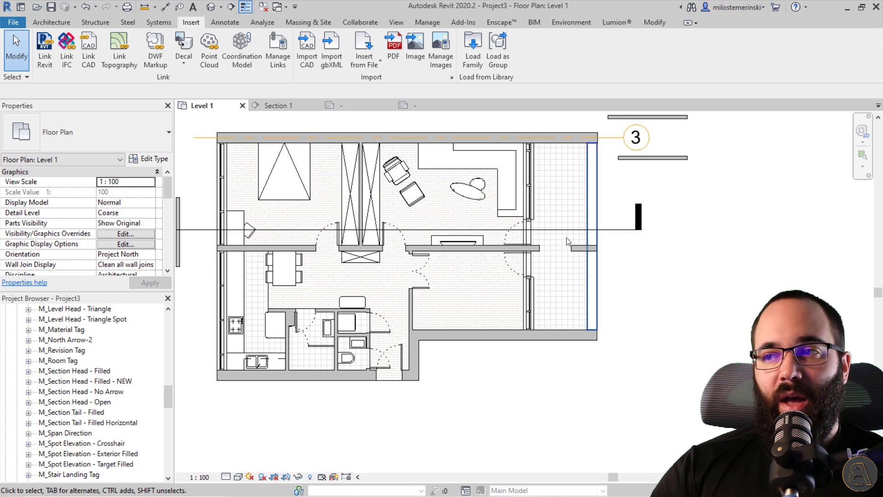
middle_click_drag(262, 244, 232, 301)
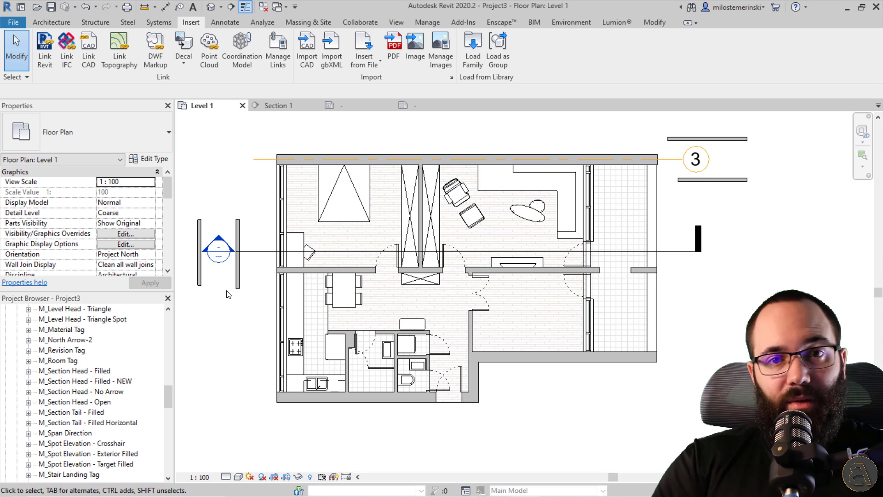